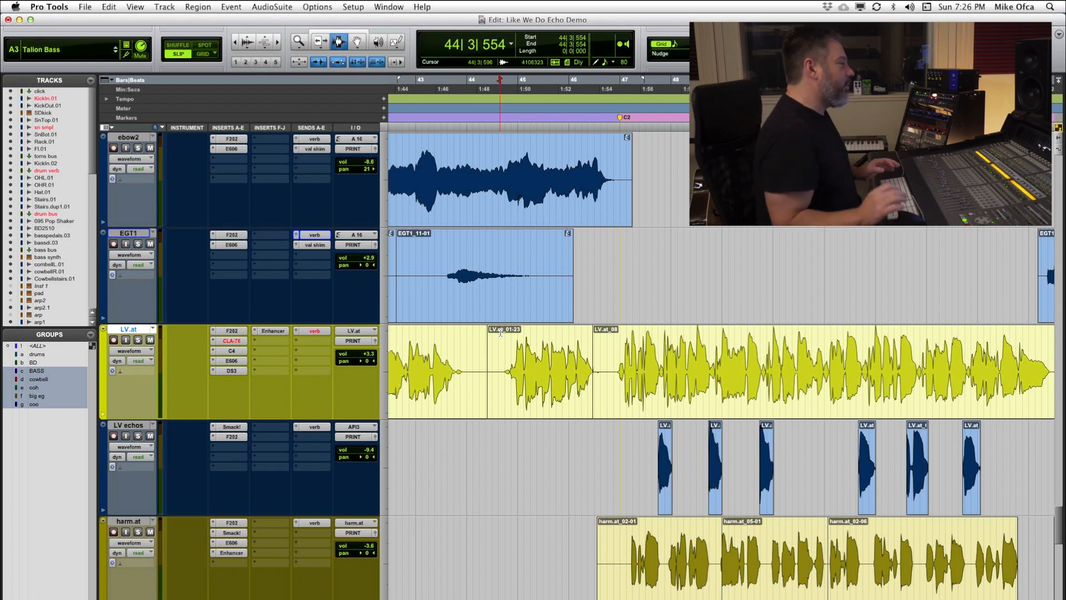
Step: Play the song from 44|3|554 into the next section to hear the lead vocal echoes in the full mix
key("space")
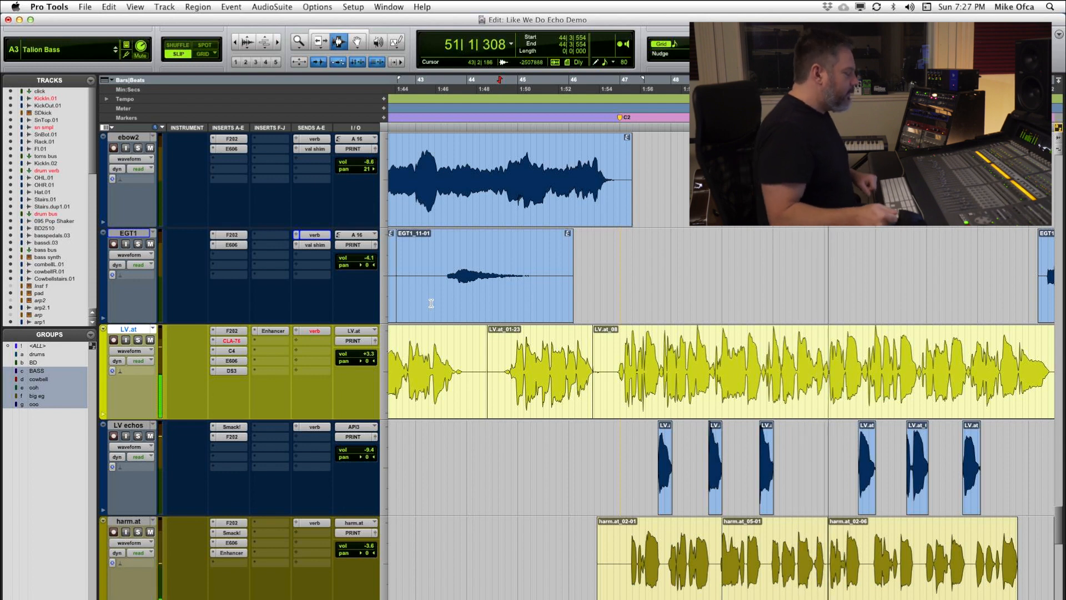
key("space")
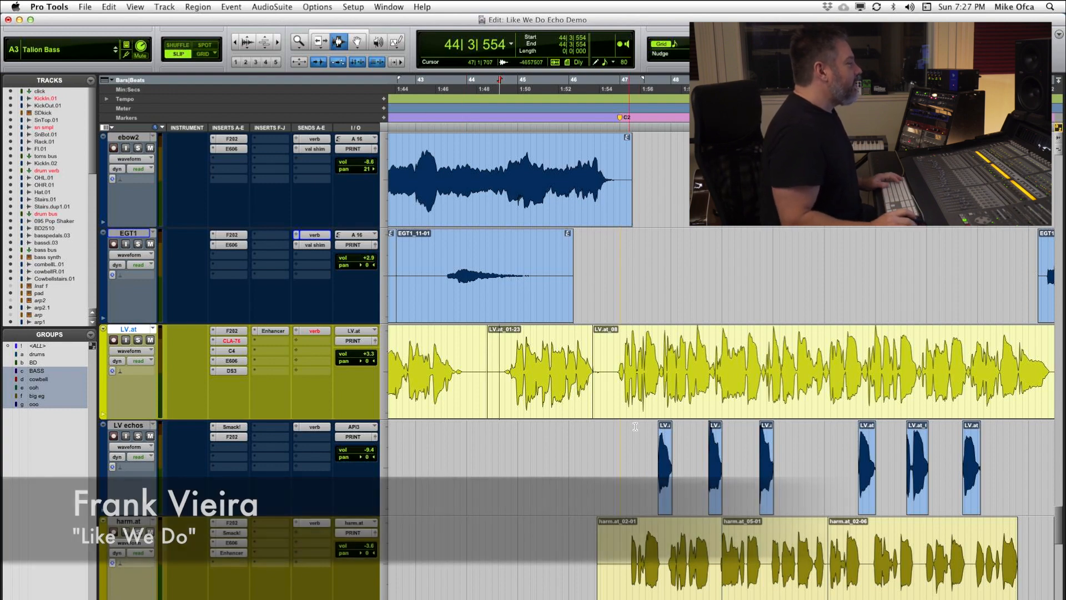
Step: Solo the LV.at and LV echos tracks and play them from 46|4|146, just before bar 47
left_click(644, 423)
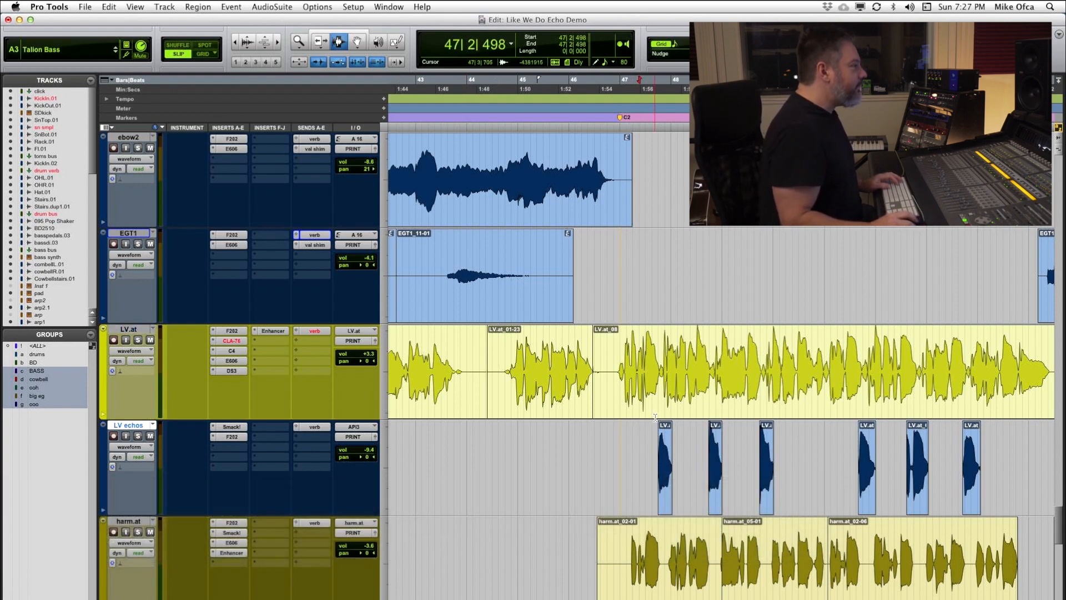
key("super+bracketright")
left_click(674, 358)
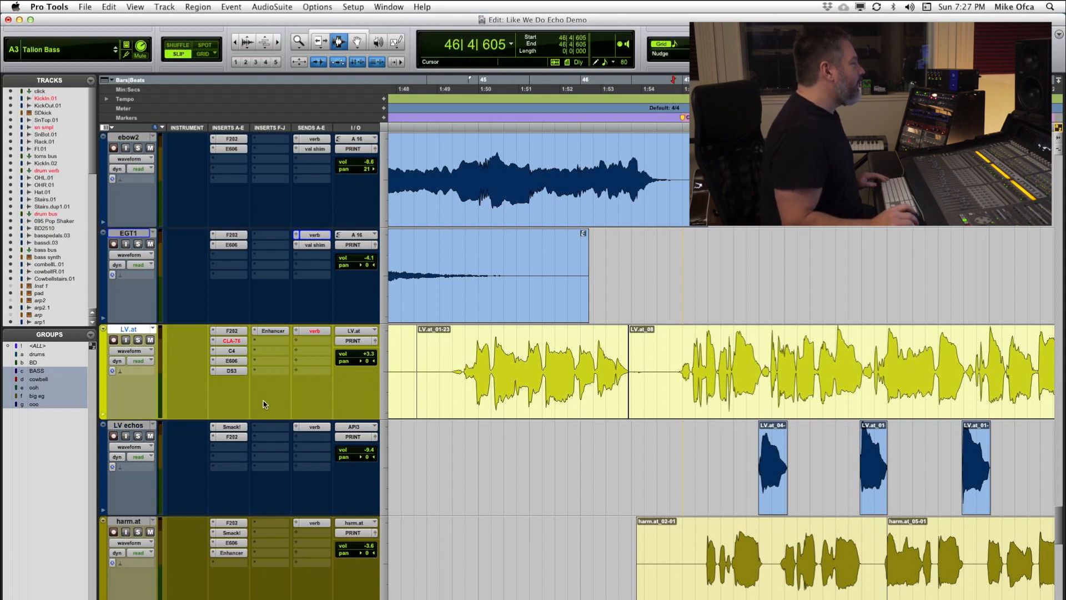
left_click(133, 427, "shift")
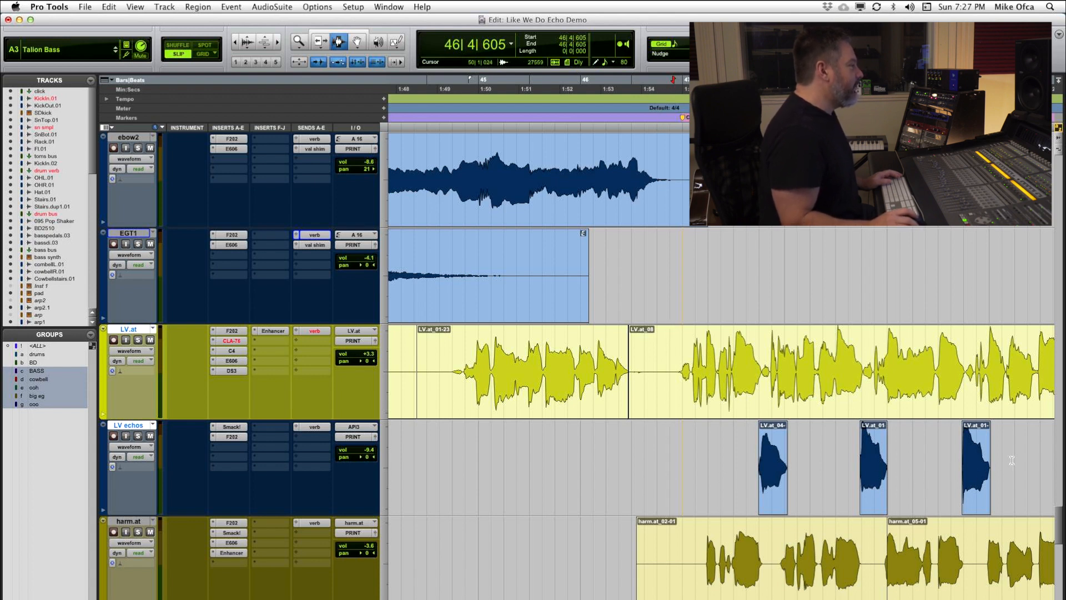
left_click(661, 355)
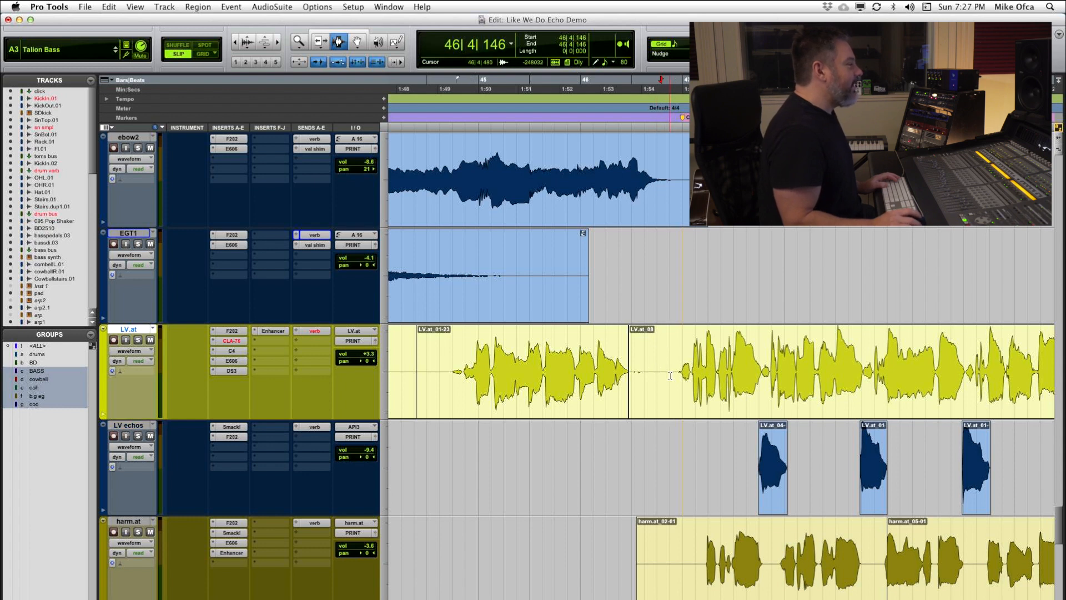
scroll(670, 375, "right", 5)
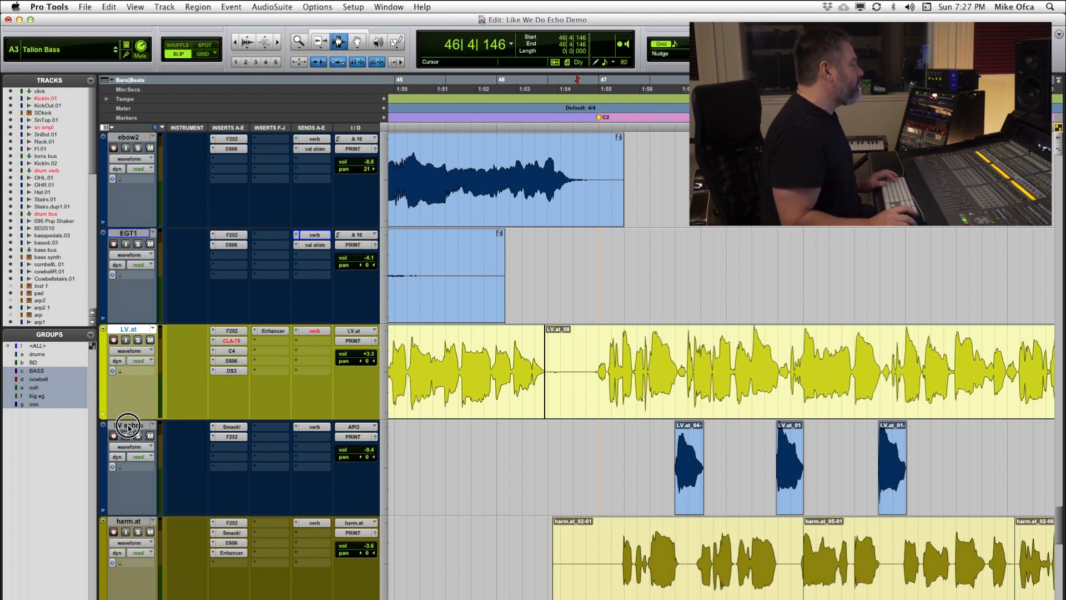
left_click(128, 426, "shift")
left_click(137, 436)
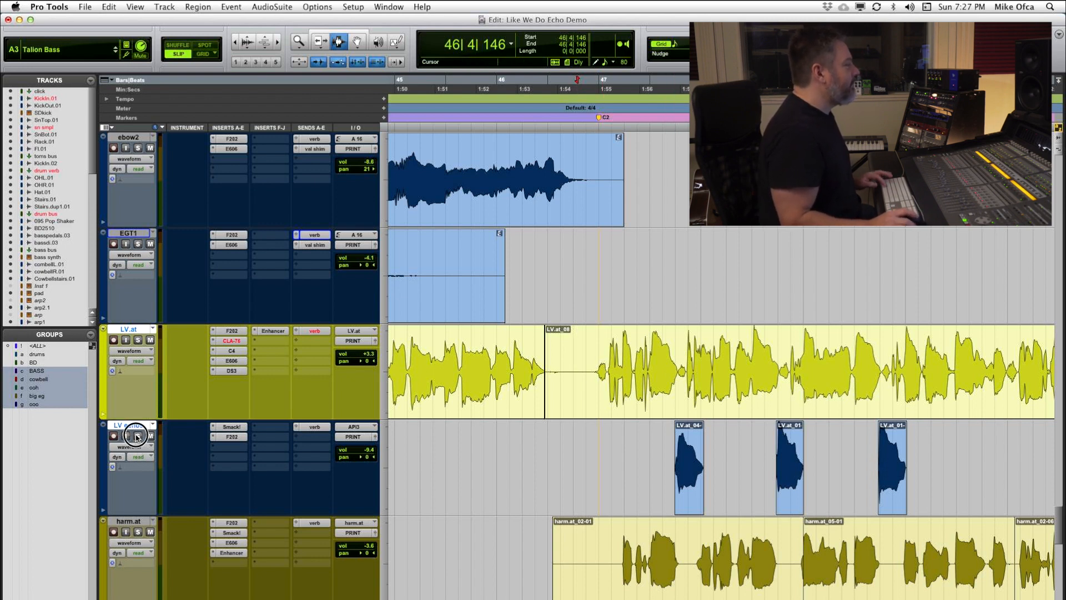
key("space")
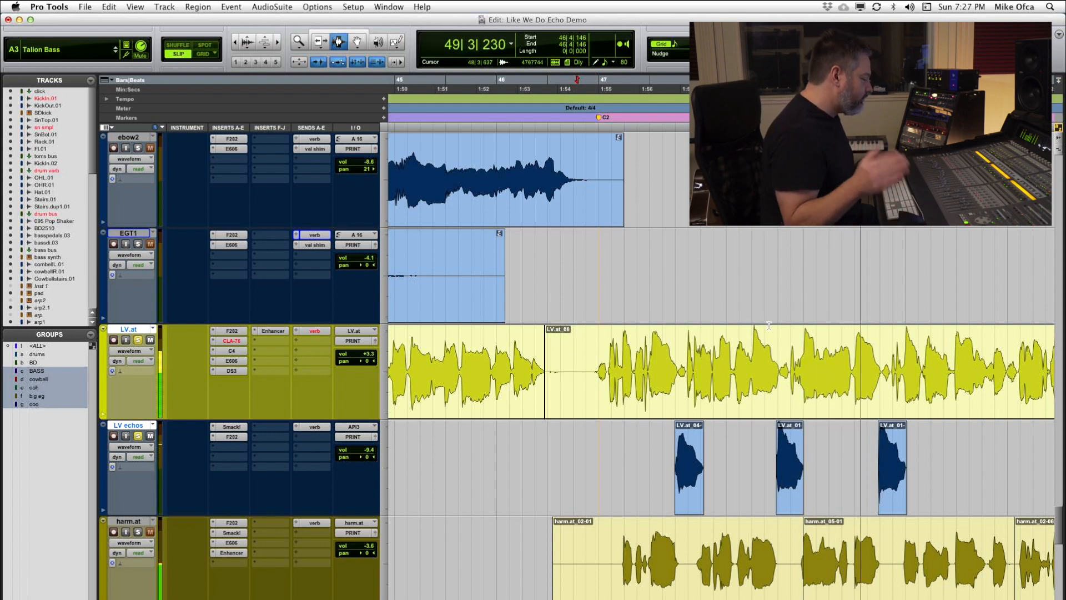
key("space")
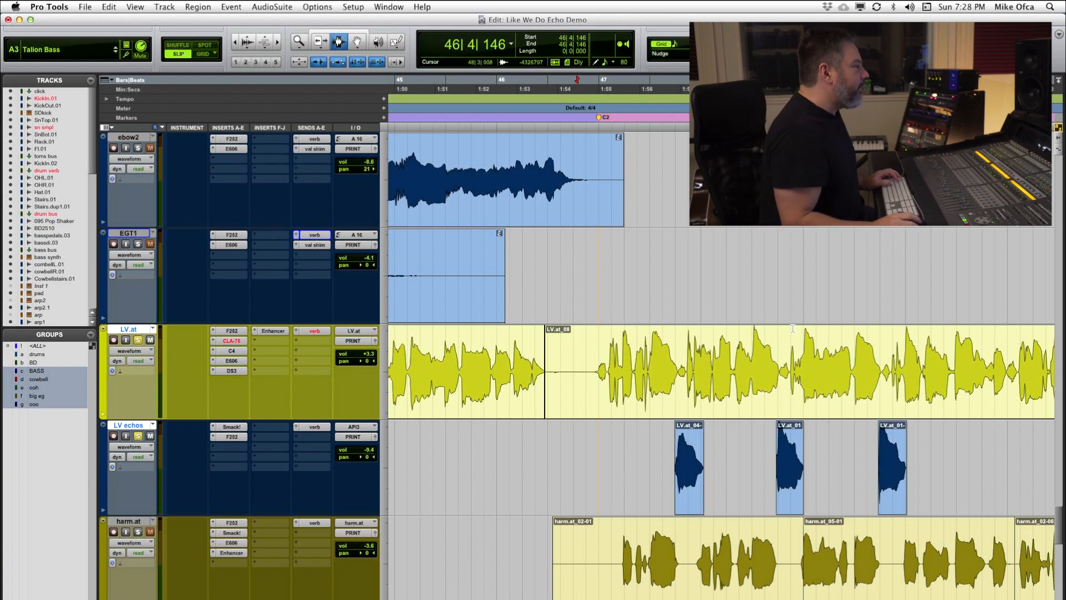
Step: Delete the existing clips on the LV echos track from about 47|3|371 to 50|2|012
key("super+bracketright")
scroll(821, 355, "right", 10)
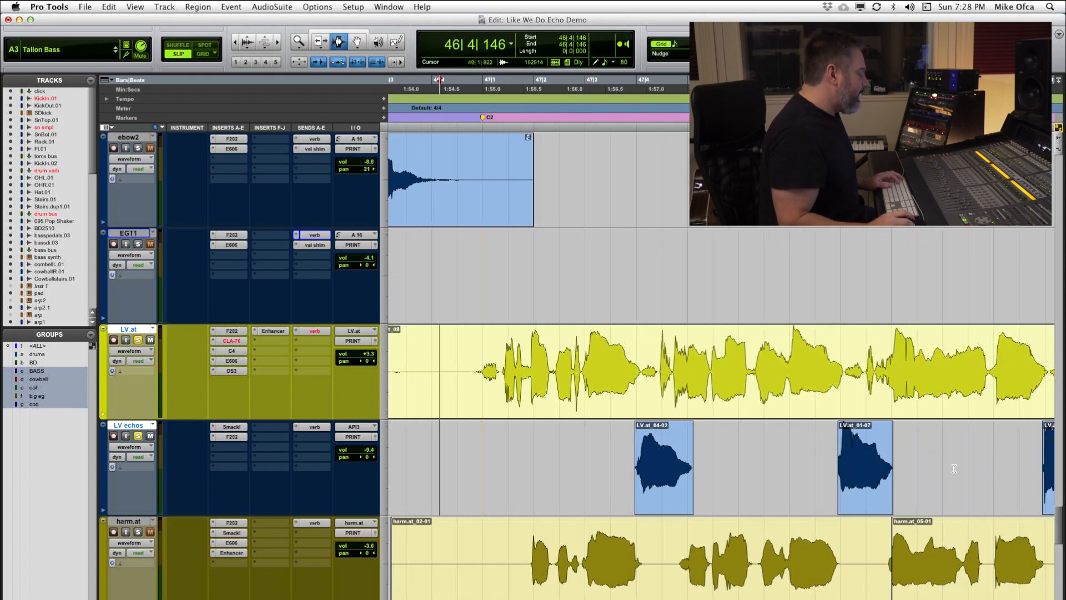
left_click_drag(605, 456, 1053, 478)
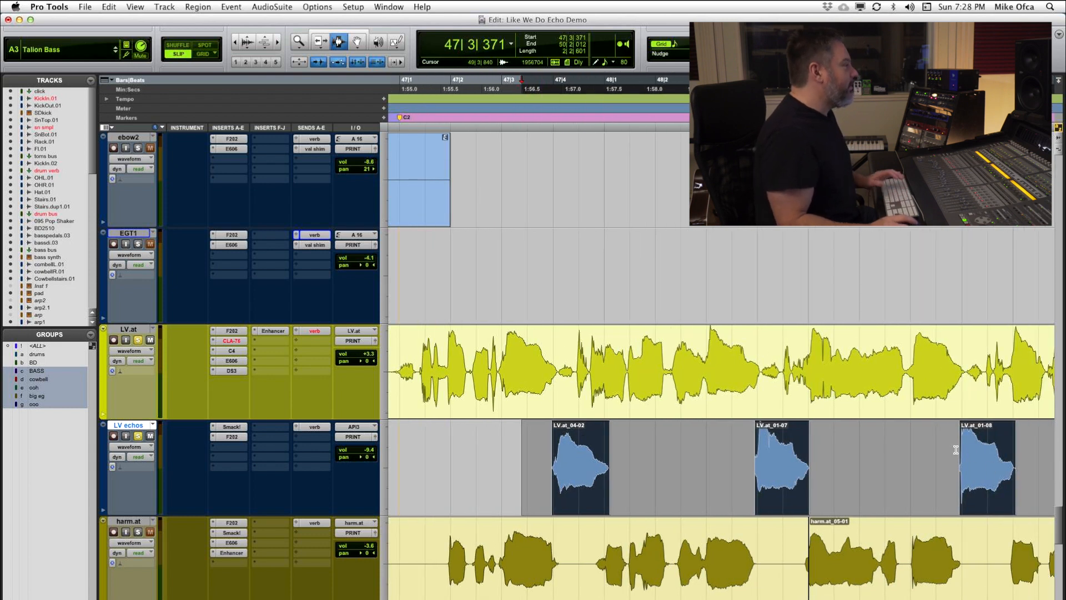
key("Delete")
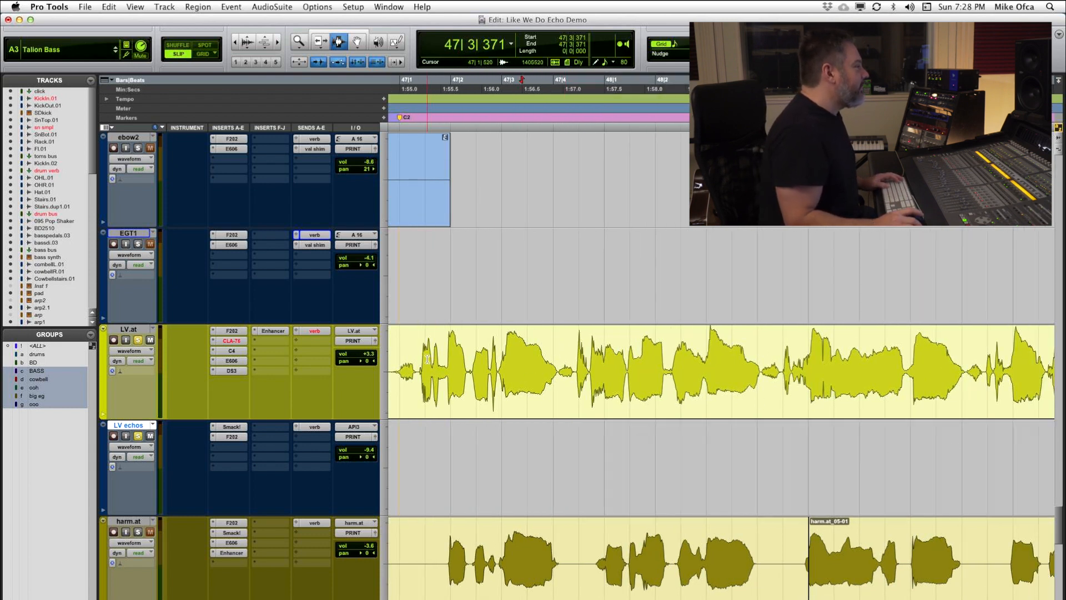
Step: Locate the vocal word at about 47|2|831 to 47|4|380 on LV.at and copy it to the same position on LV echos
left_click(427, 358)
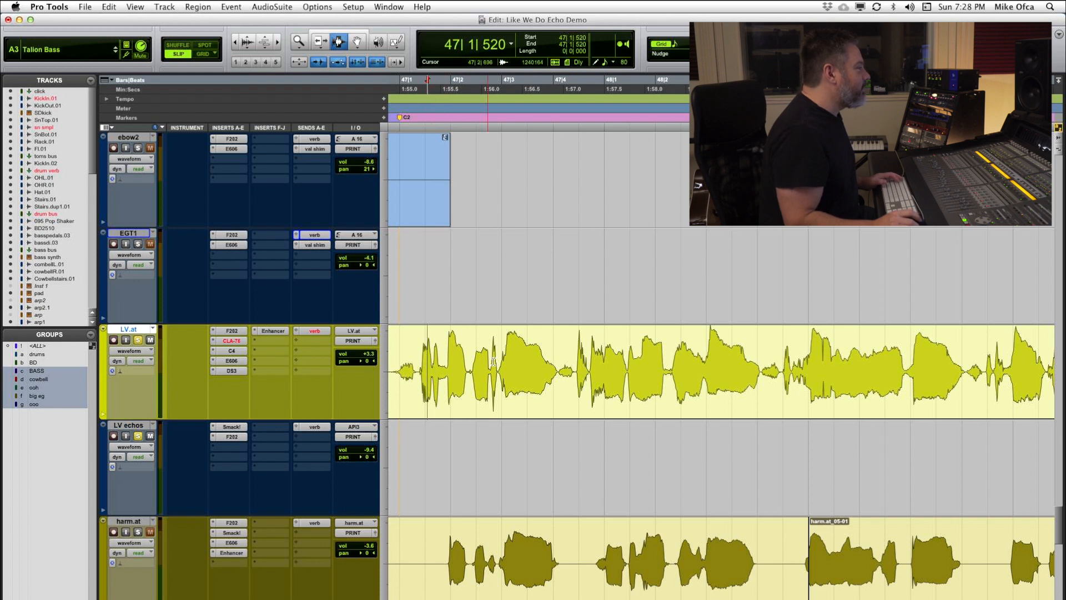
key("space")
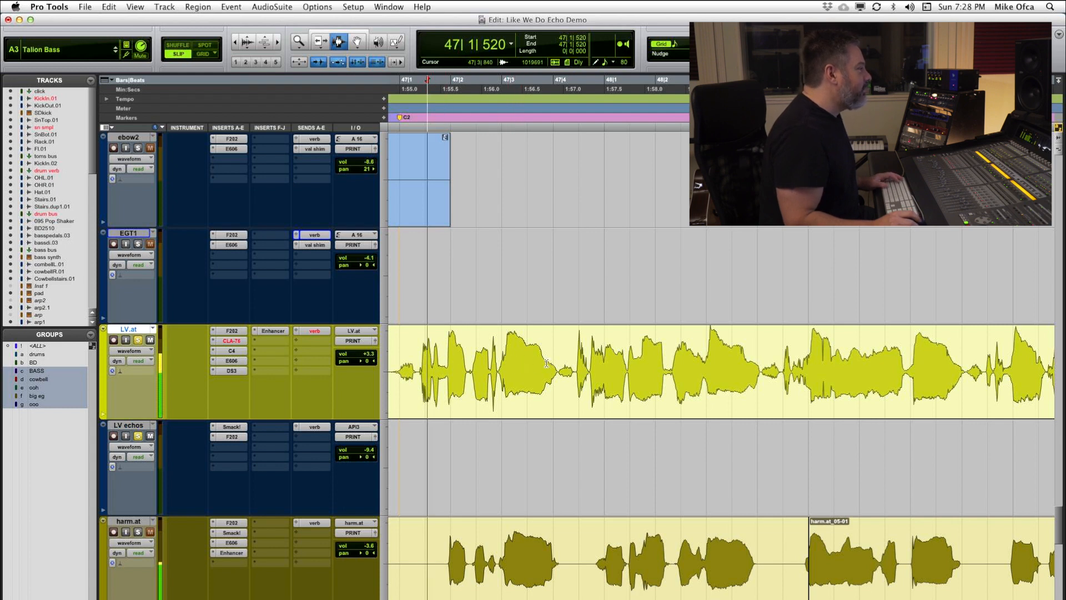
key("space")
left_click_drag(494, 366, 572, 378)
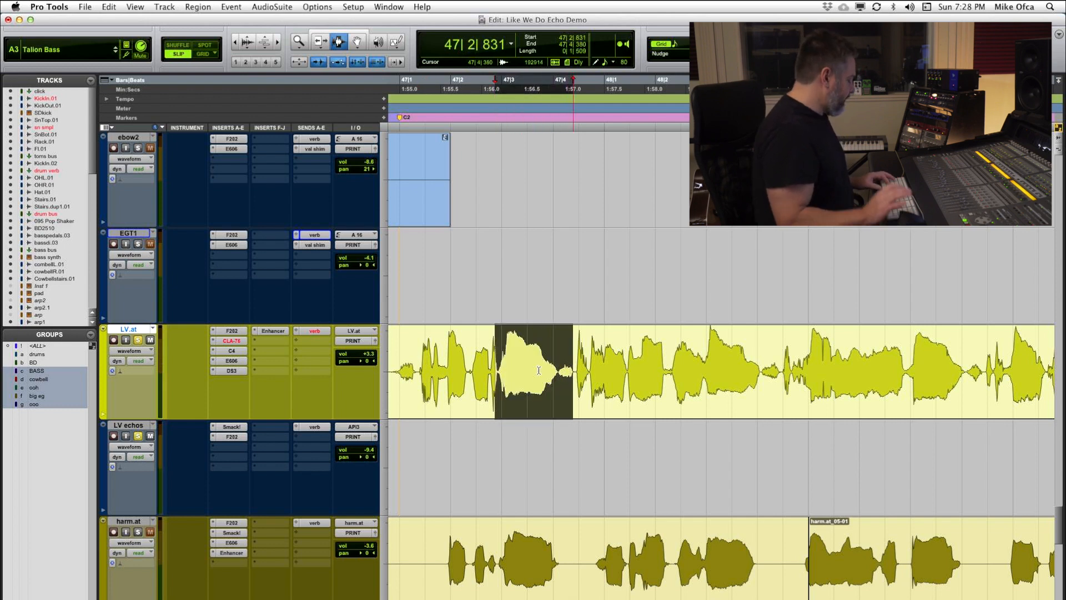
key("super+c")
key("semicolon")
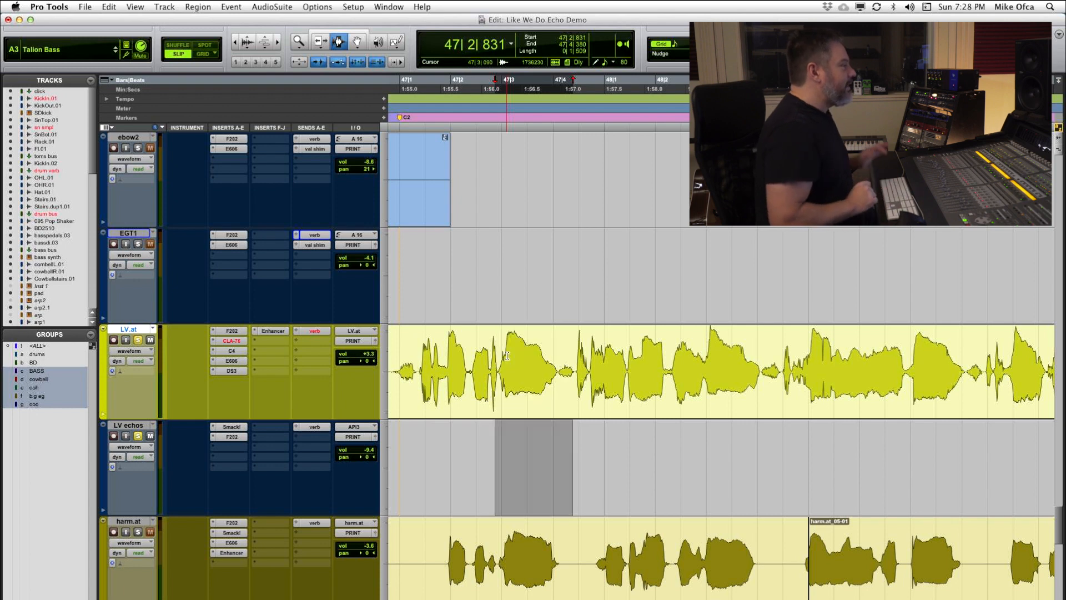
key("super+v")
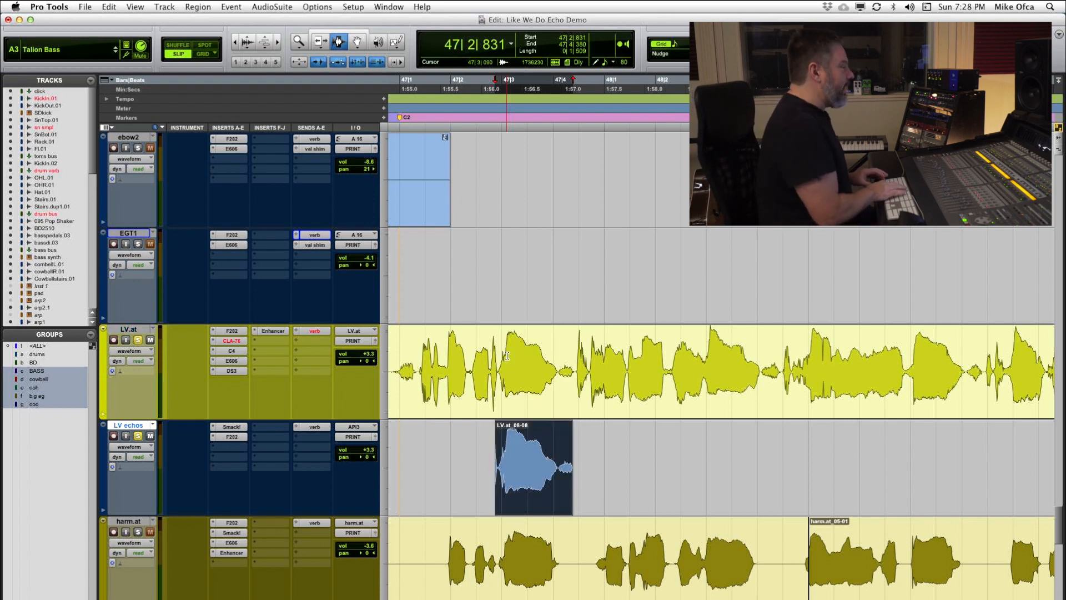
Step: Shift the copied clip on LV echos later by one beat
key("alt+h")
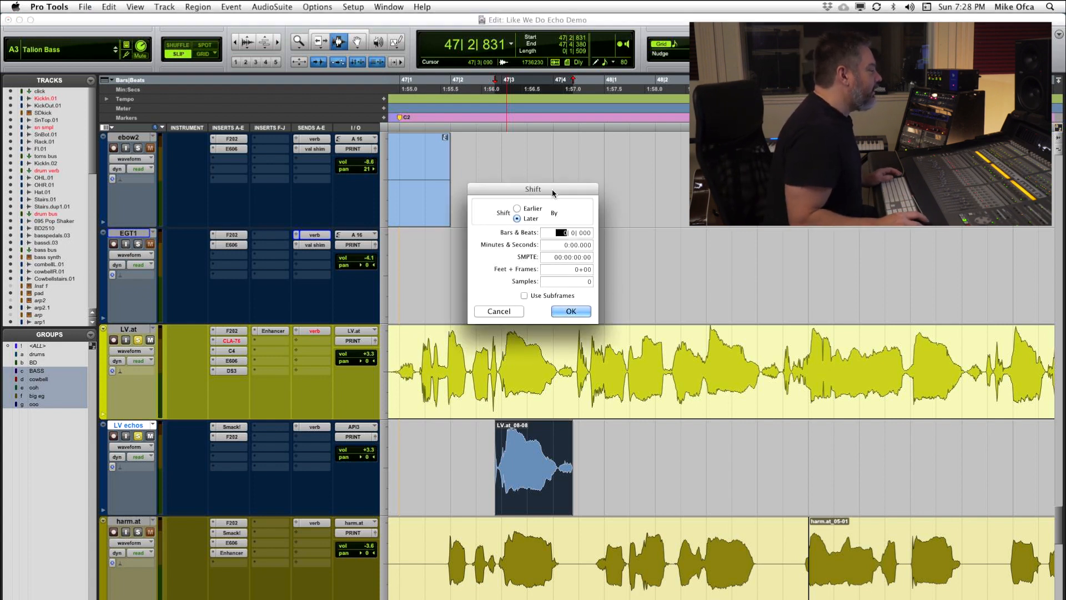
left_click_drag(553, 192, 600, 149)
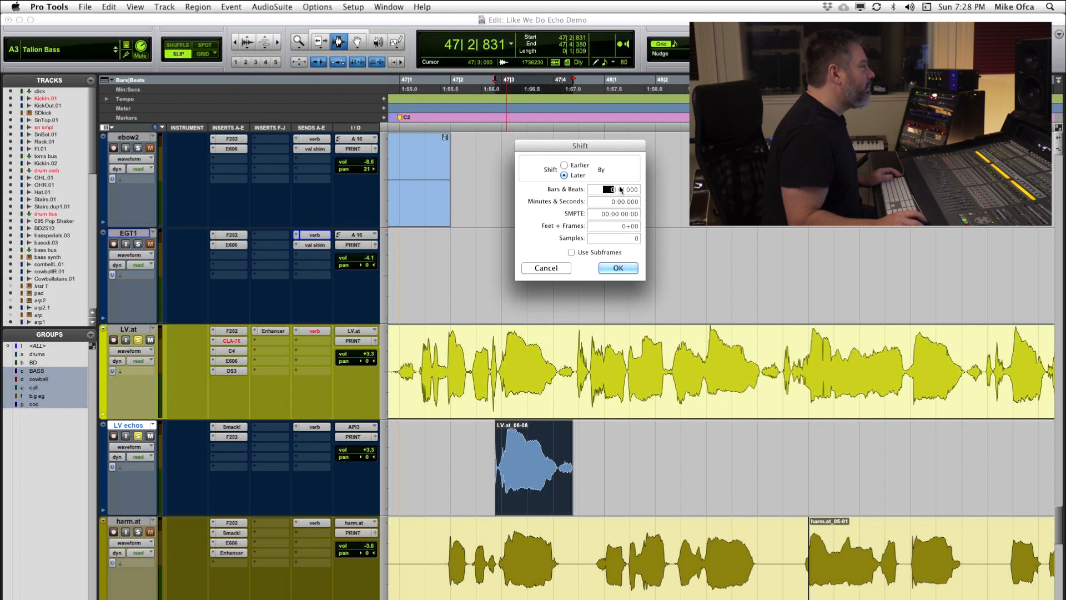
left_click(620, 189)
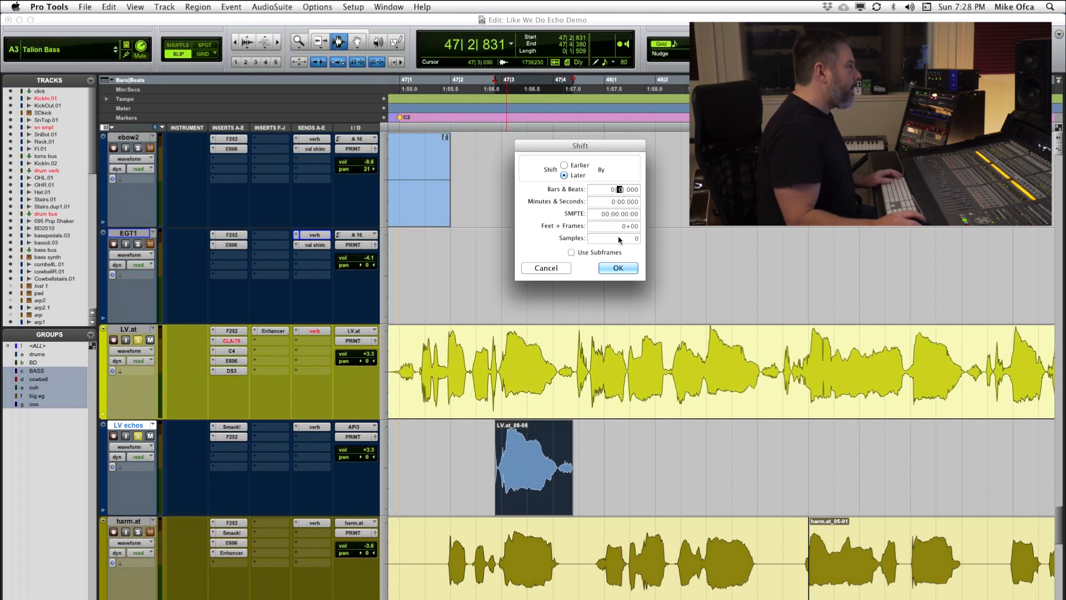
type("1")
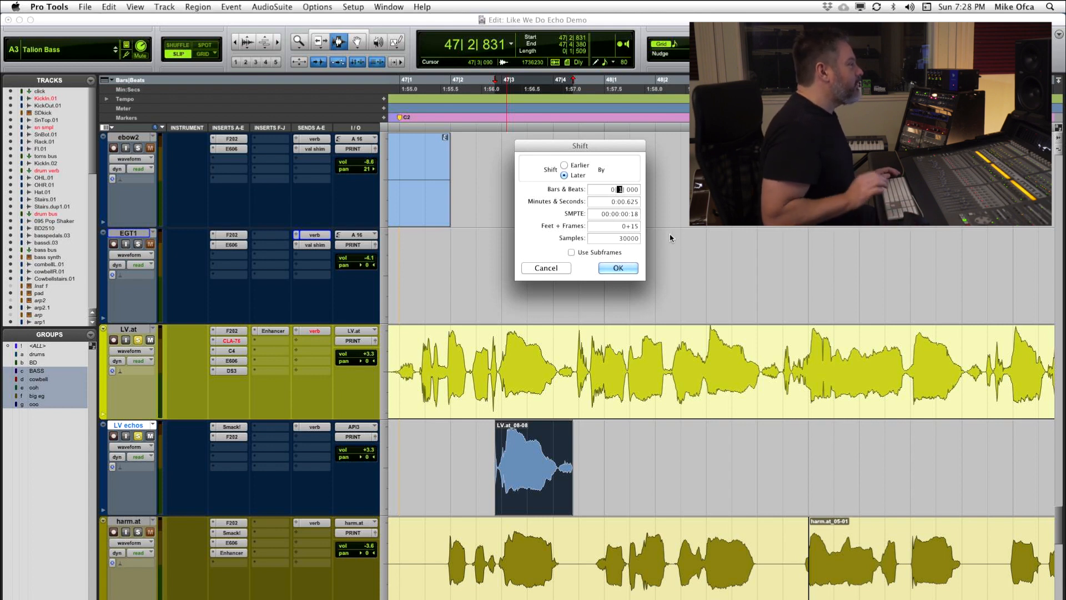
key("Return")
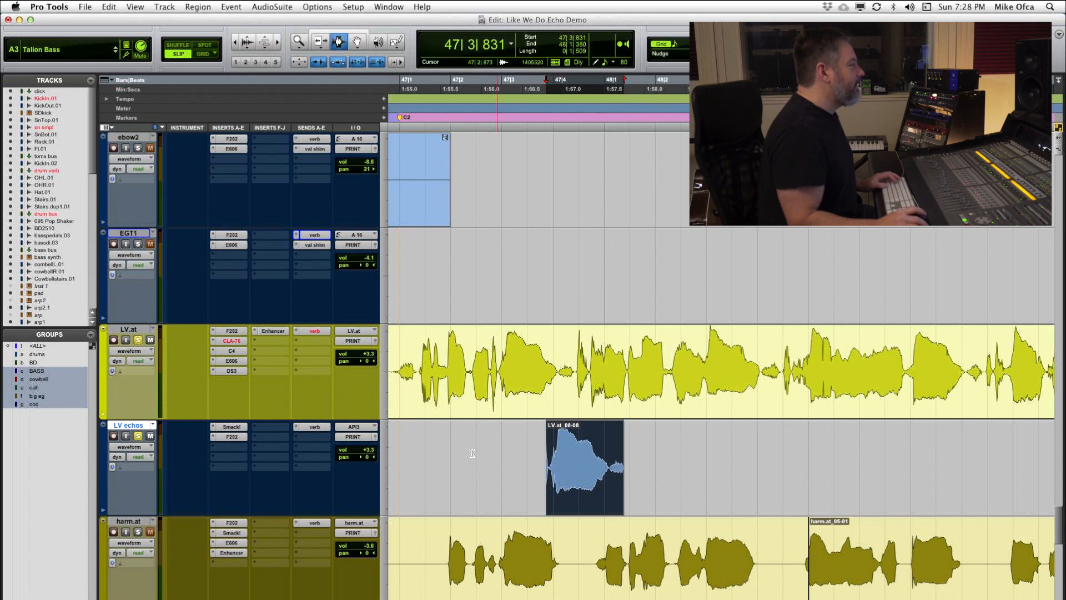
Step: Play the lead vocal with its new echo from about 47|2|122 to check the timing
left_click(457, 446)
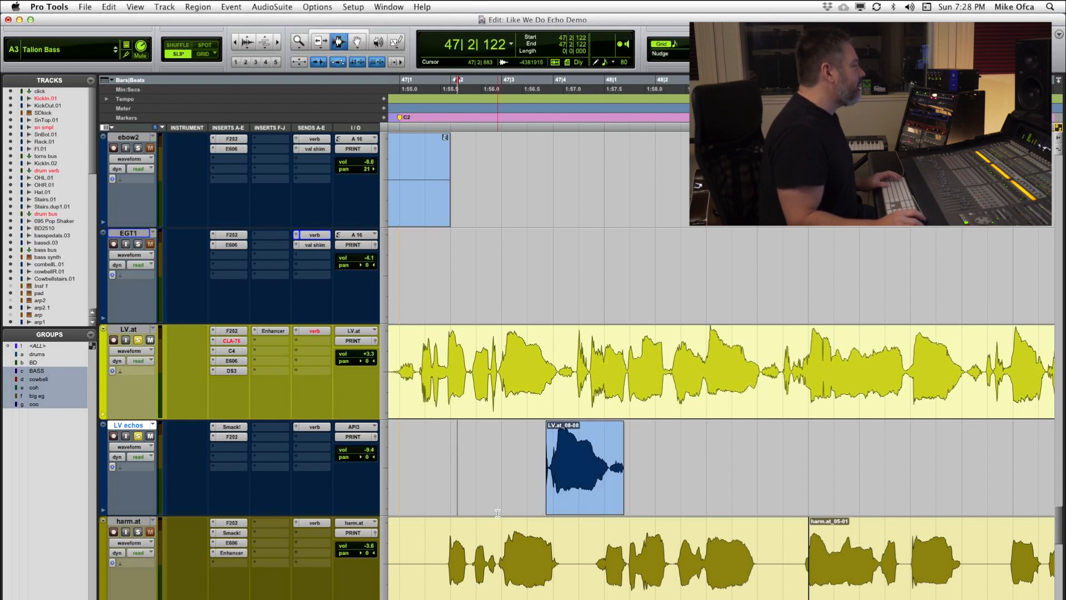
key("space")
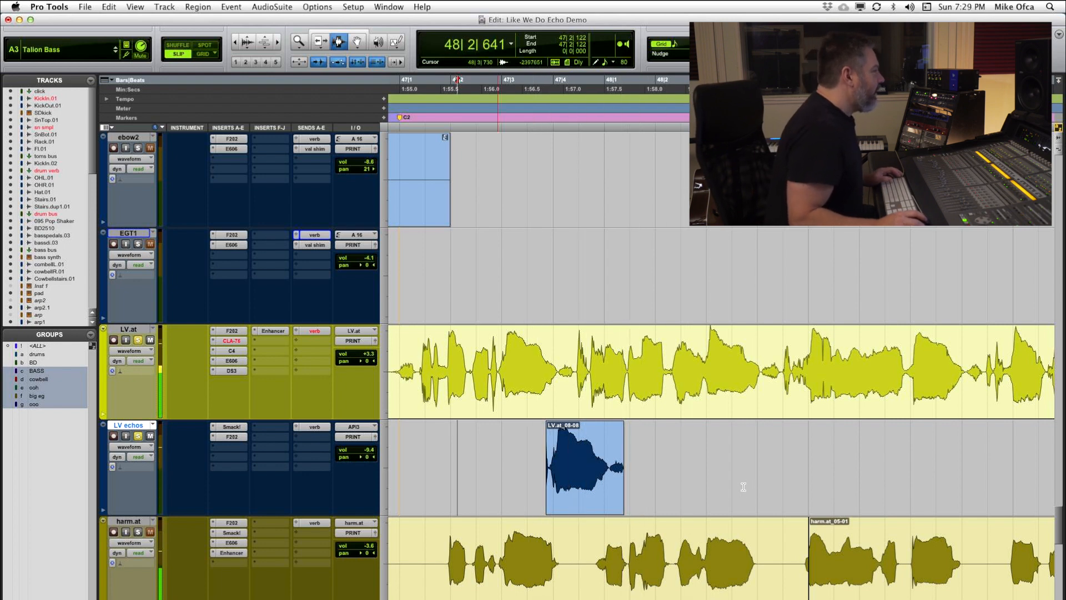
key("space")
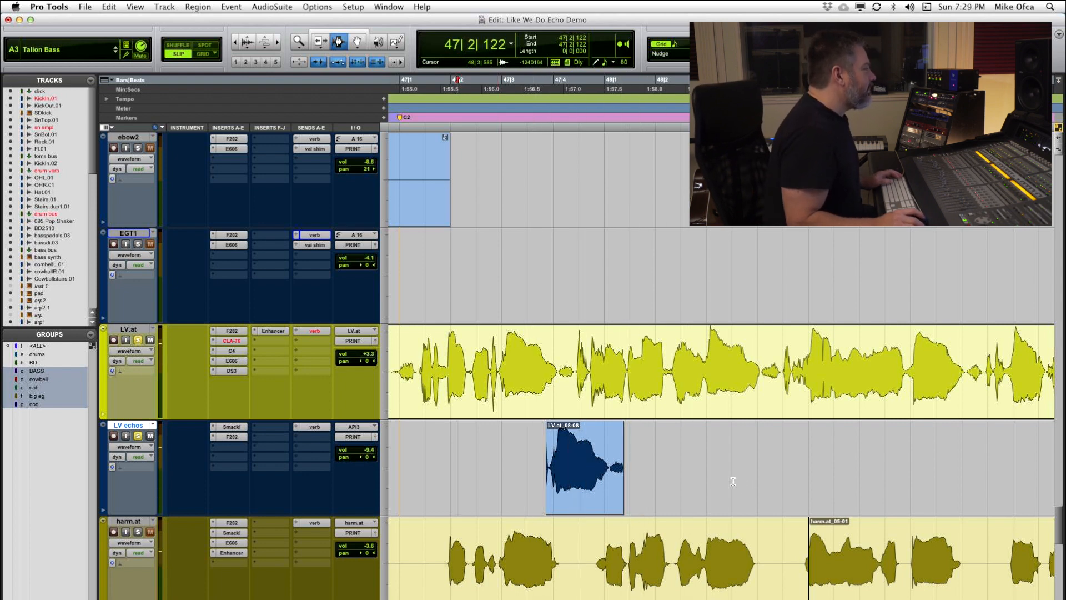
Step: Show volume automation on LV echos and delete the breakpoints around the echo clip, from about 47|2|925 to past the clip's end
left_click(123, 446)
left_click(164, 459)
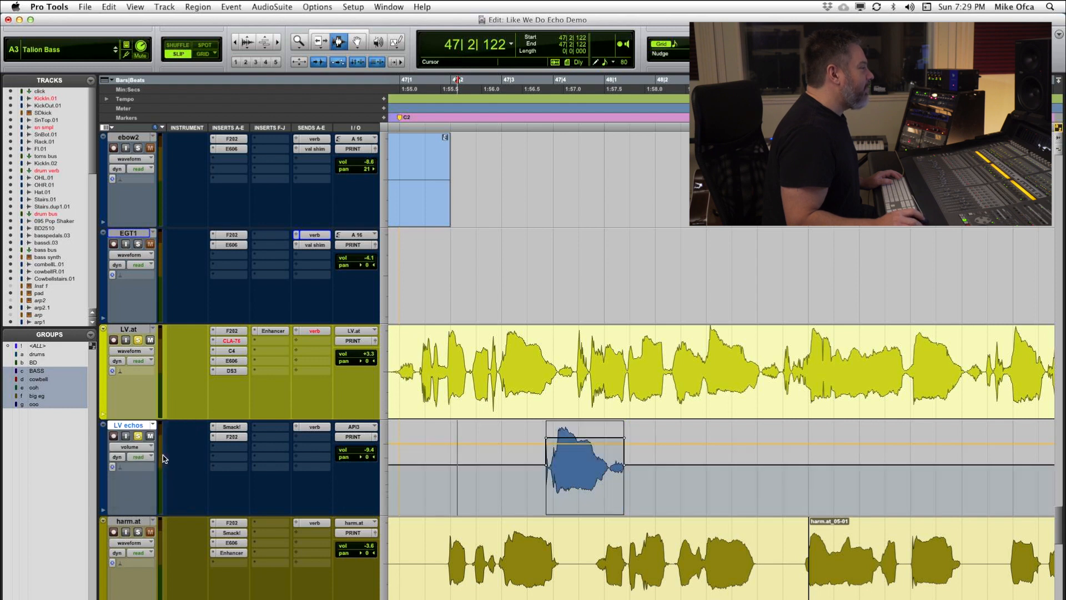
left_click_drag(692, 461, 502, 478)
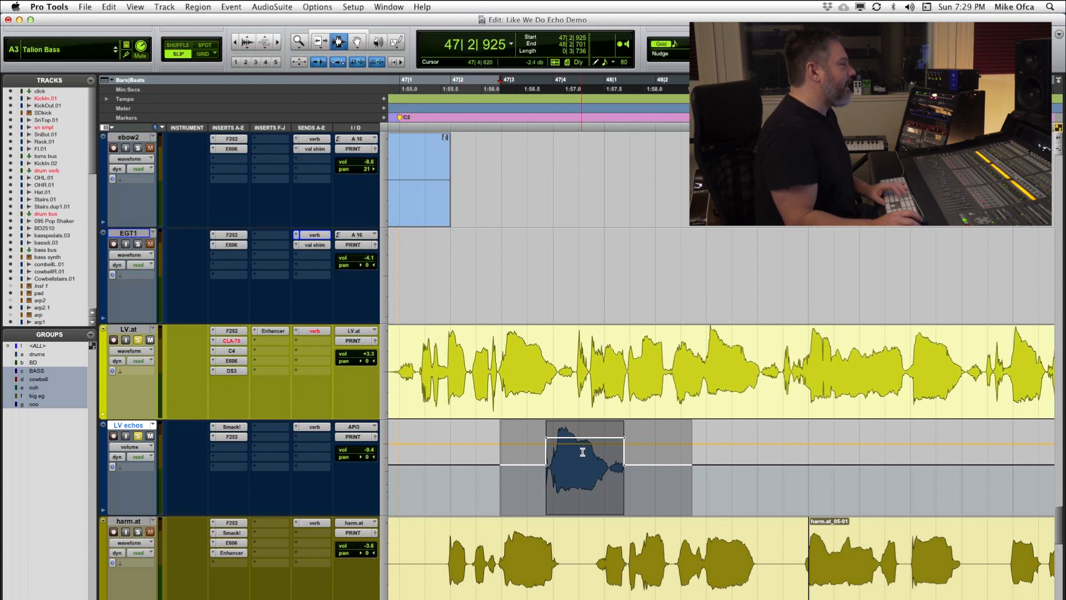
key("Delete")
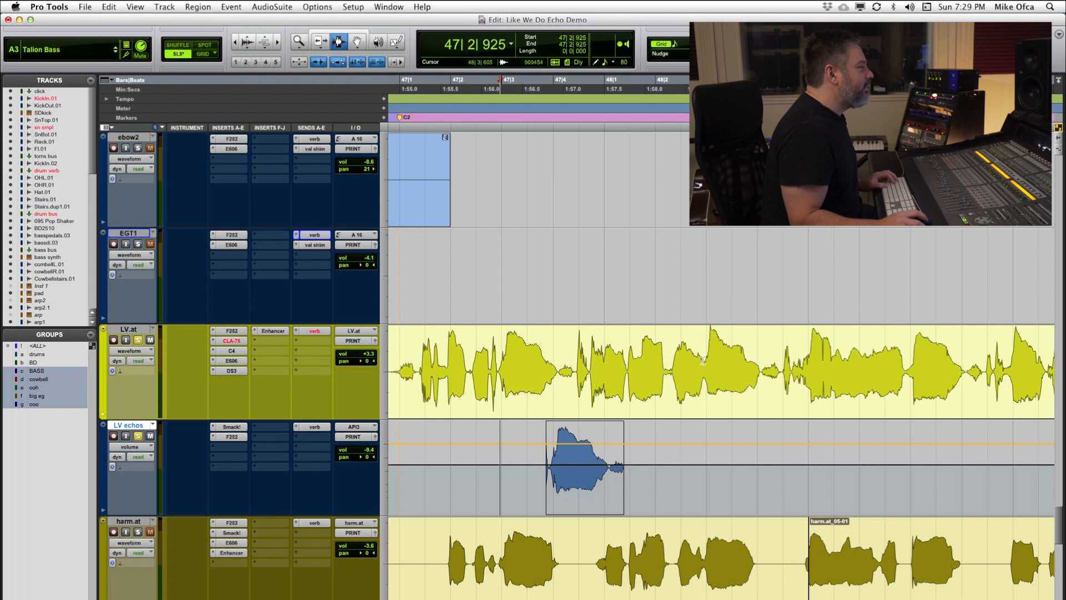
Step: Copy the LV.at word at about 48|2|888 to 48|4|489 to the same position on LV echos, and return that track to waveform view
left_click(672, 349)
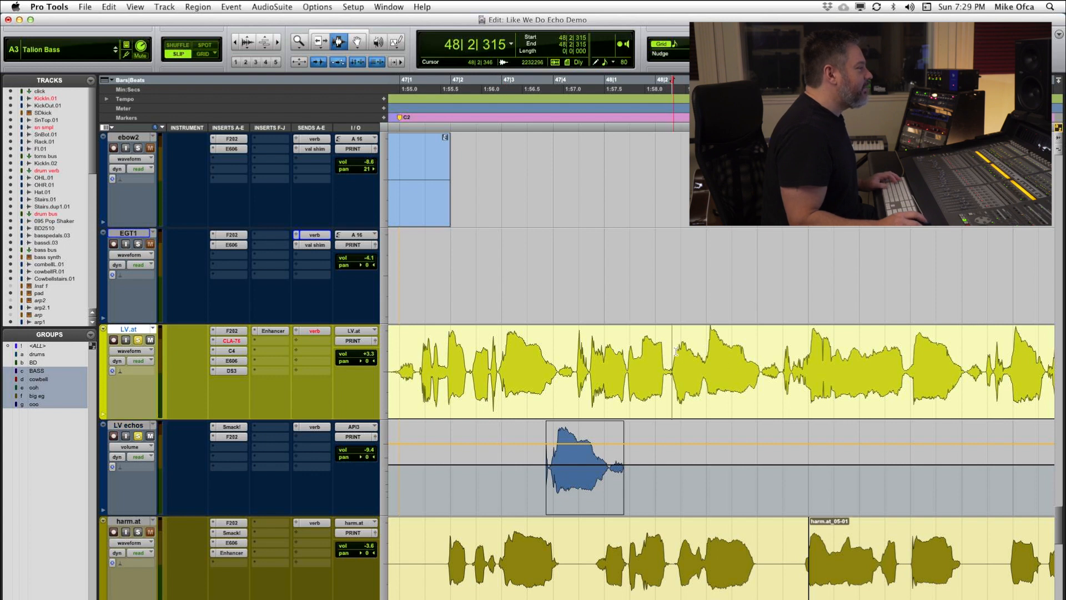
key("space")
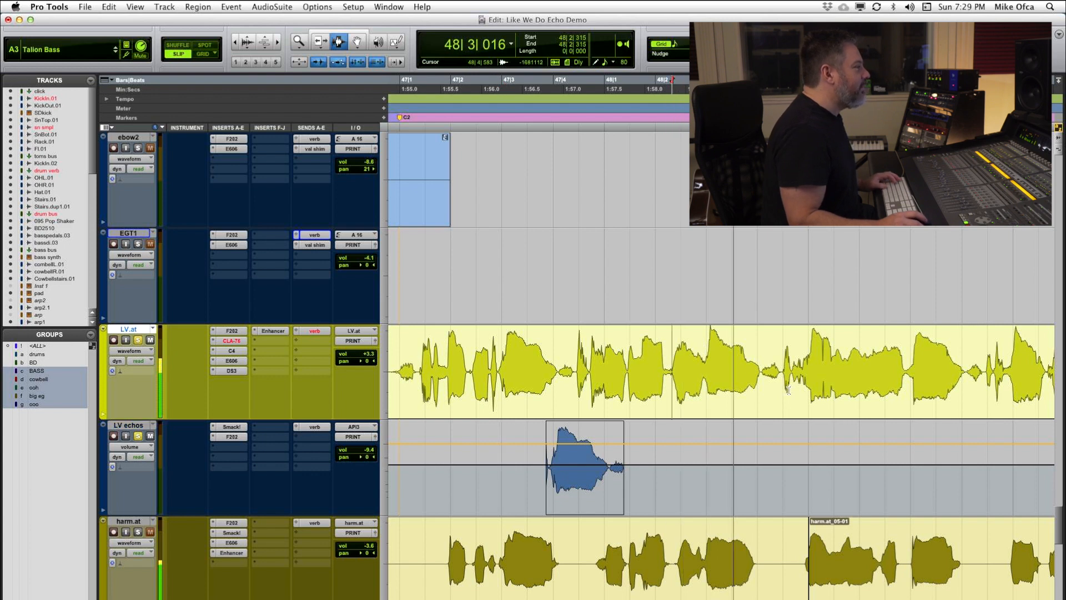
key("space")
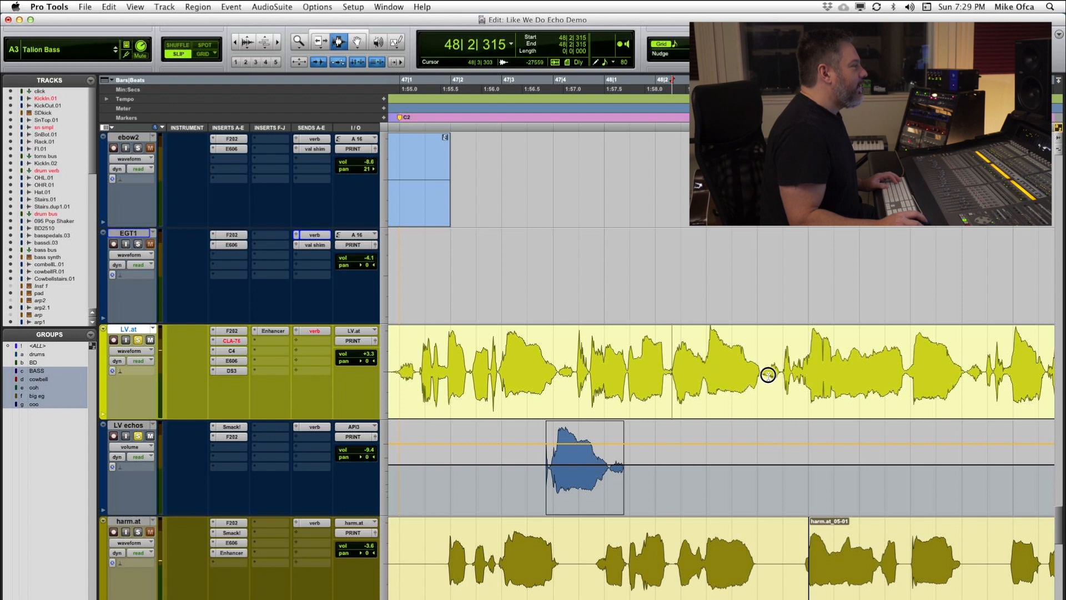
key("Tab")
key("shift+Tab")
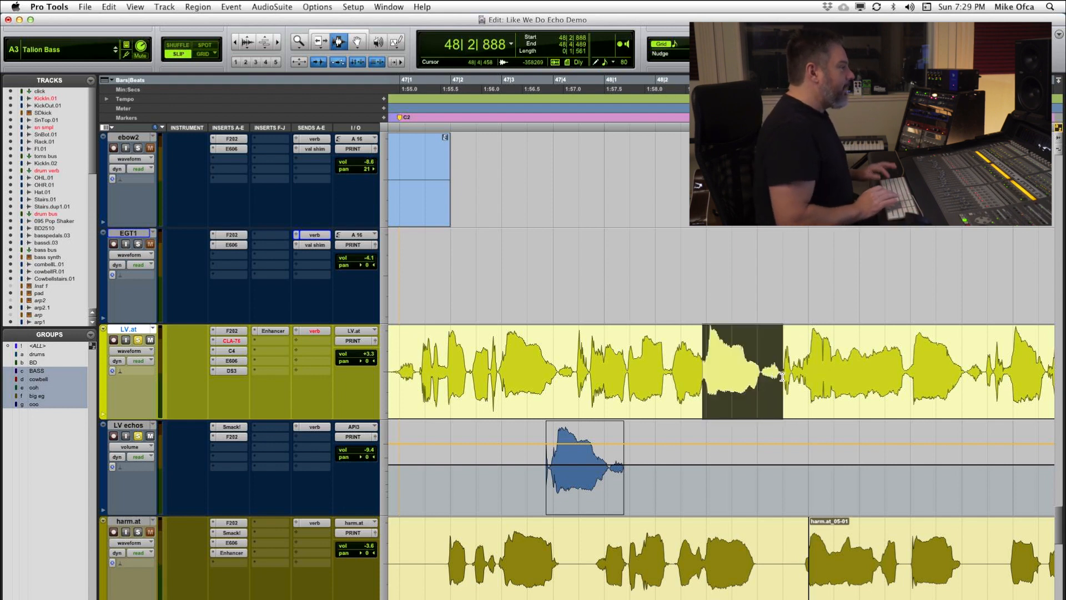
key("semicolon")
key("super+v")
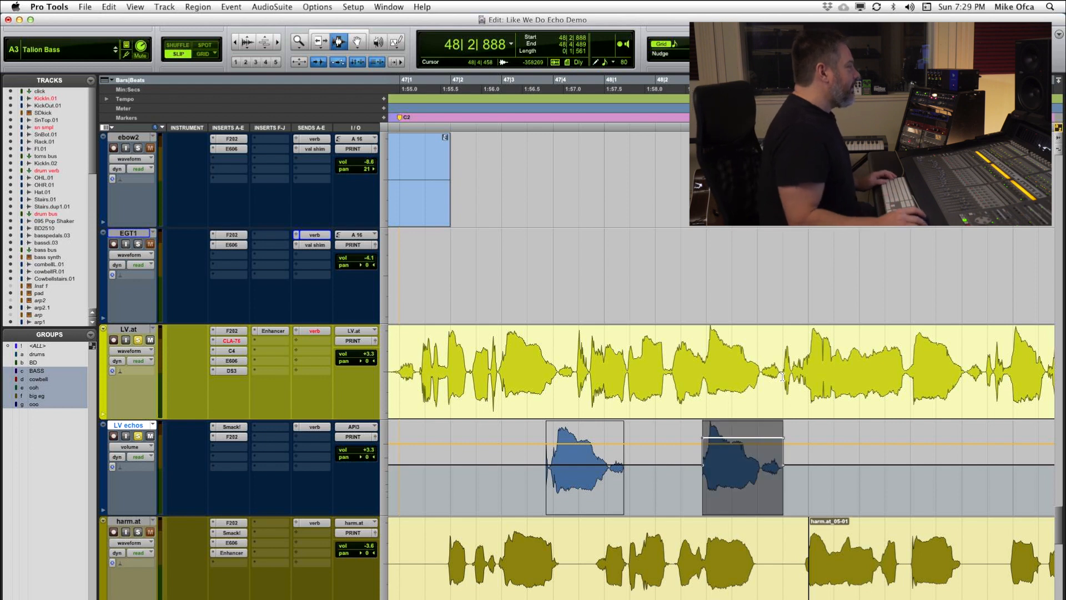
left_click(134, 447)
left_click(133, 430)
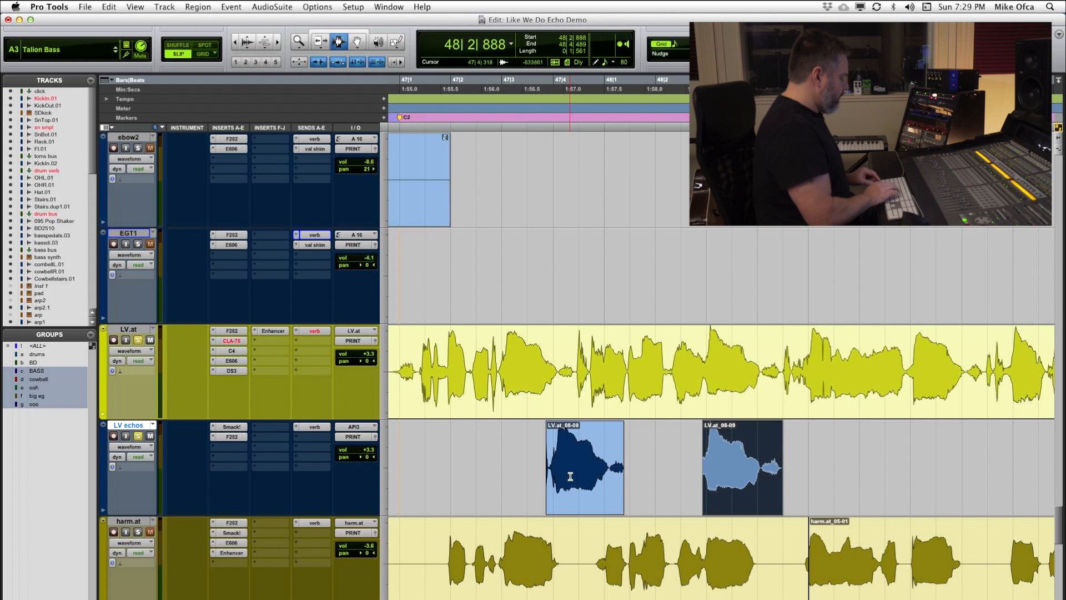
Step: Shift the second clip on LV echos, starting at 48|2|888, later by one beat
key("alt+h")
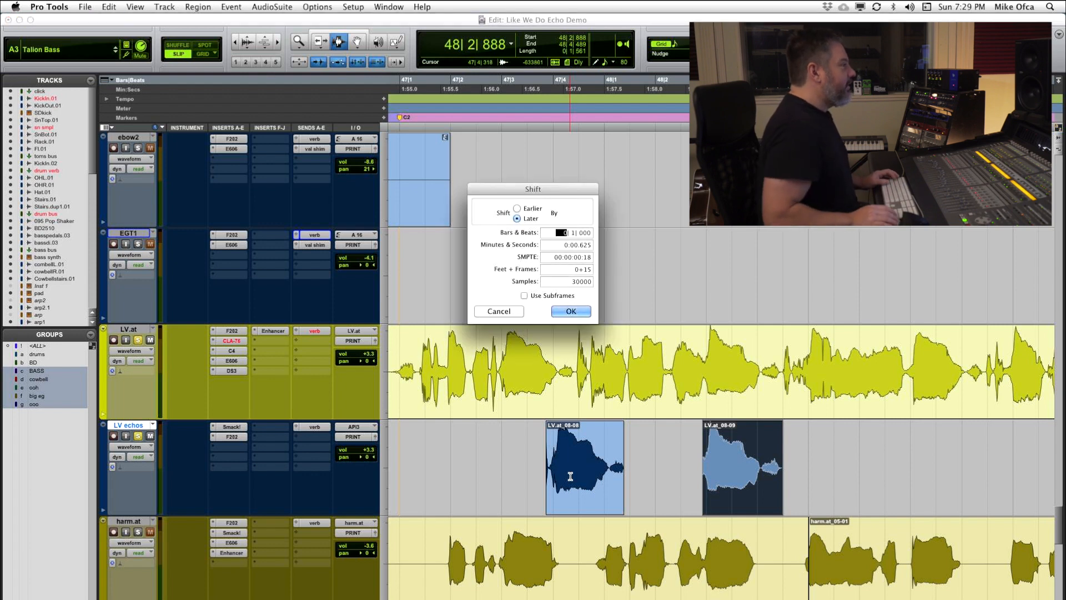
key("Escape")
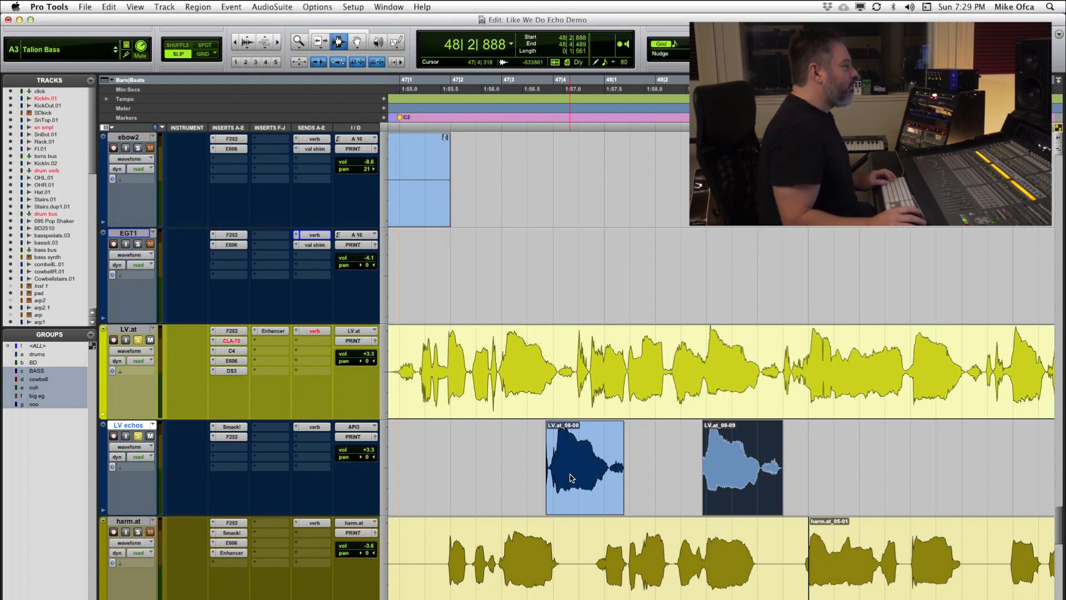
key("KP_Add")
Step: Play the vocal from about 49|2|070 and again from about 48|2|659 to locate the next word to echo
scroll(629, 429, "right", 5)
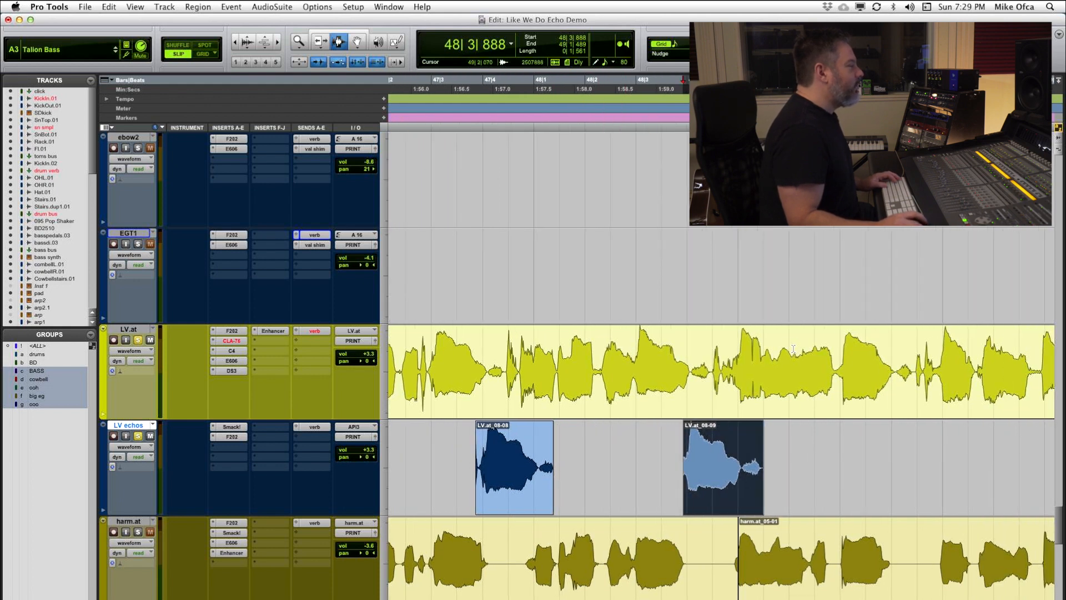
left_click(793, 349)
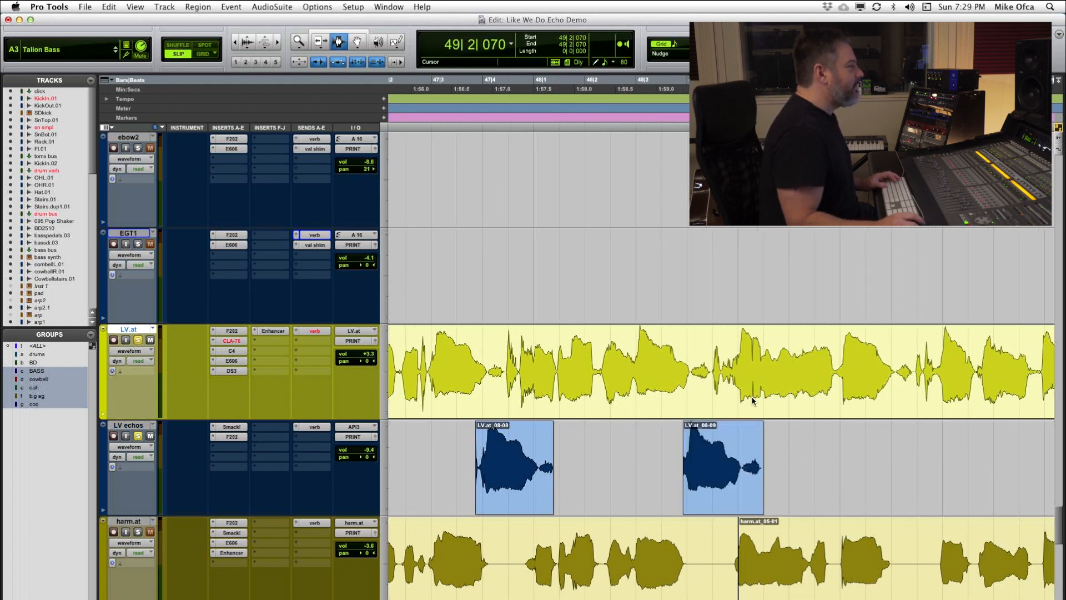
key("space")
key("space")
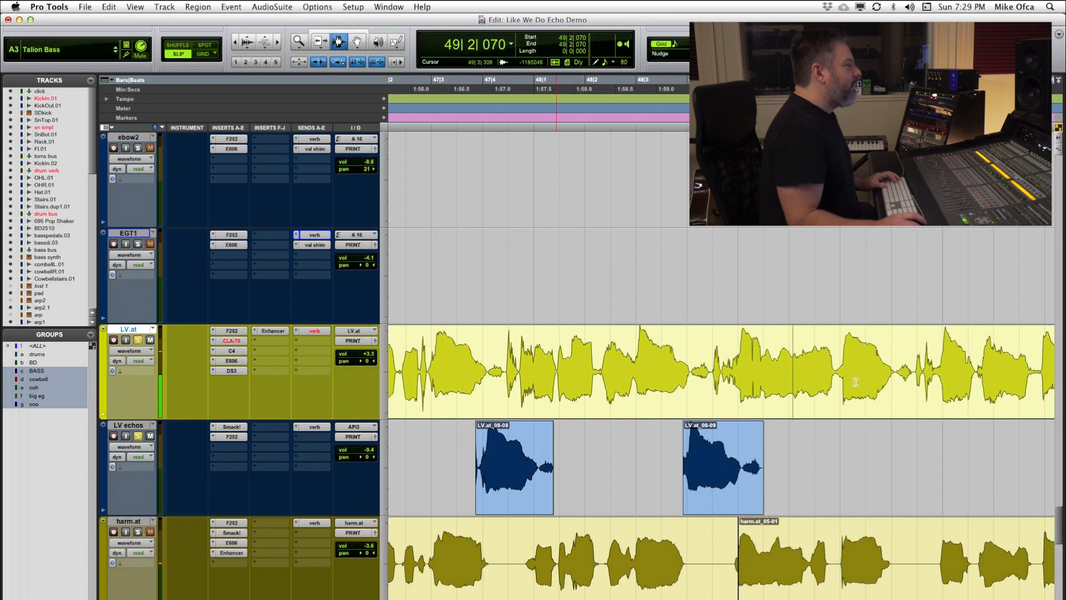
left_click(620, 383)
key("space")
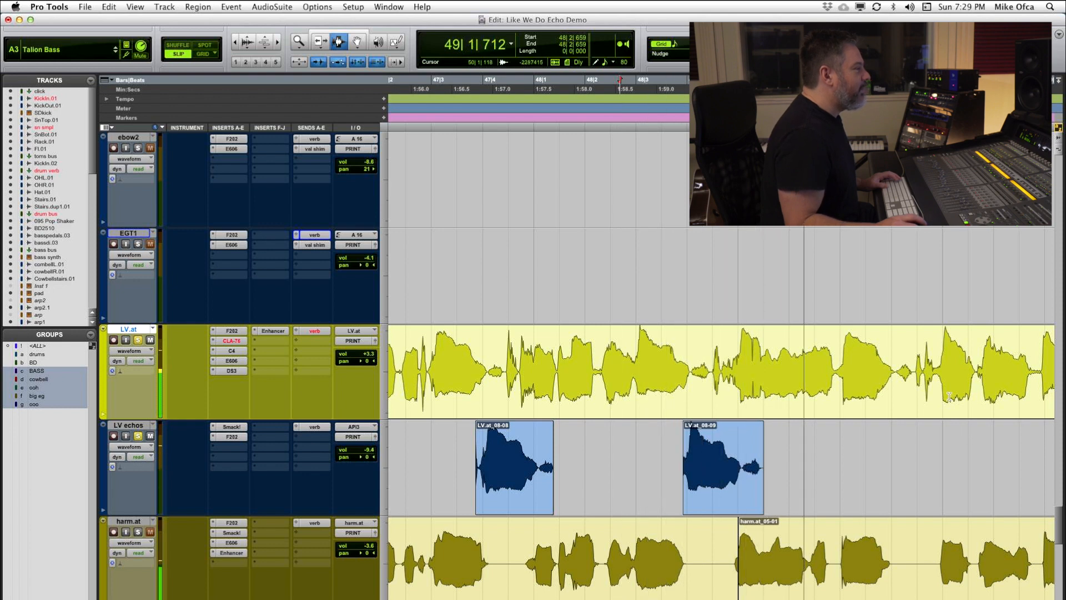
key("space")
Step: Copy the LV.at word at about 49|2|841 to 49|4|380 to the same position on LV echos, and shift the copy later by one beat
left_click_drag(834, 377, 911, 381)
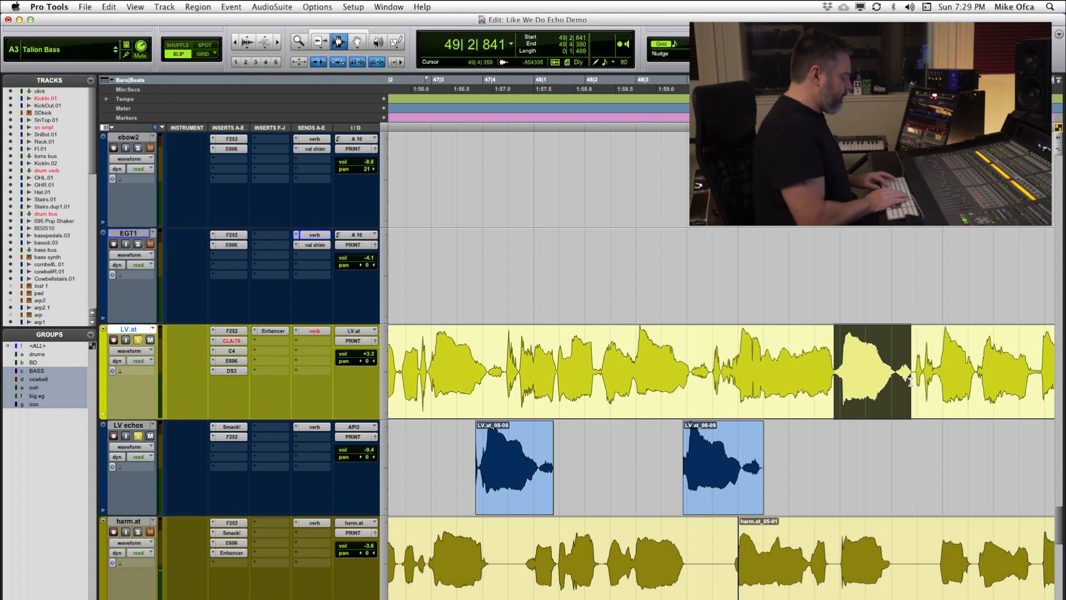
key("c")
key("semicolon")
key("v")
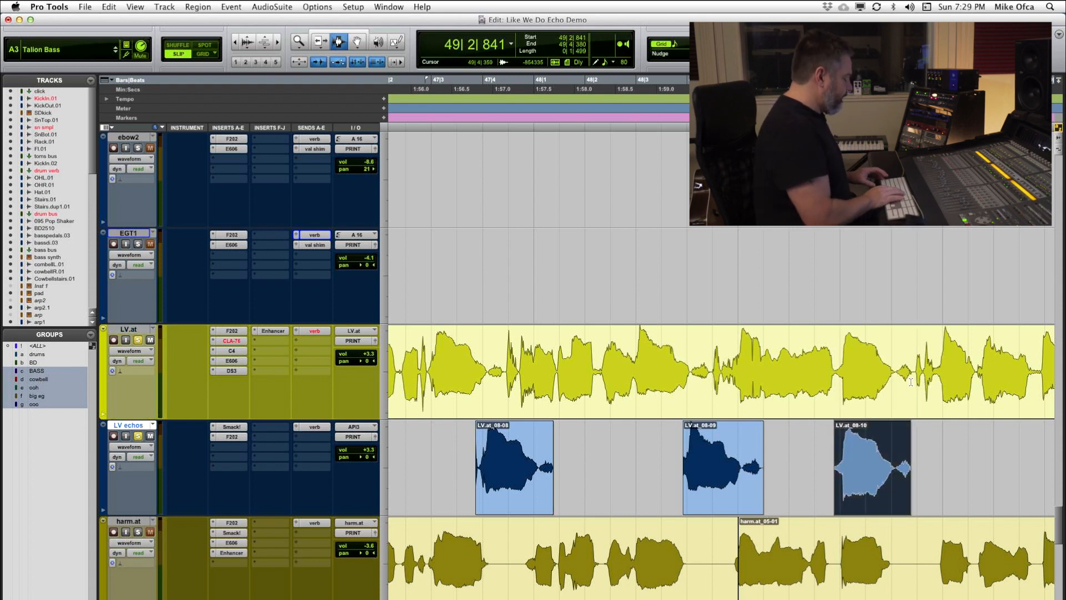
key("alt+h")
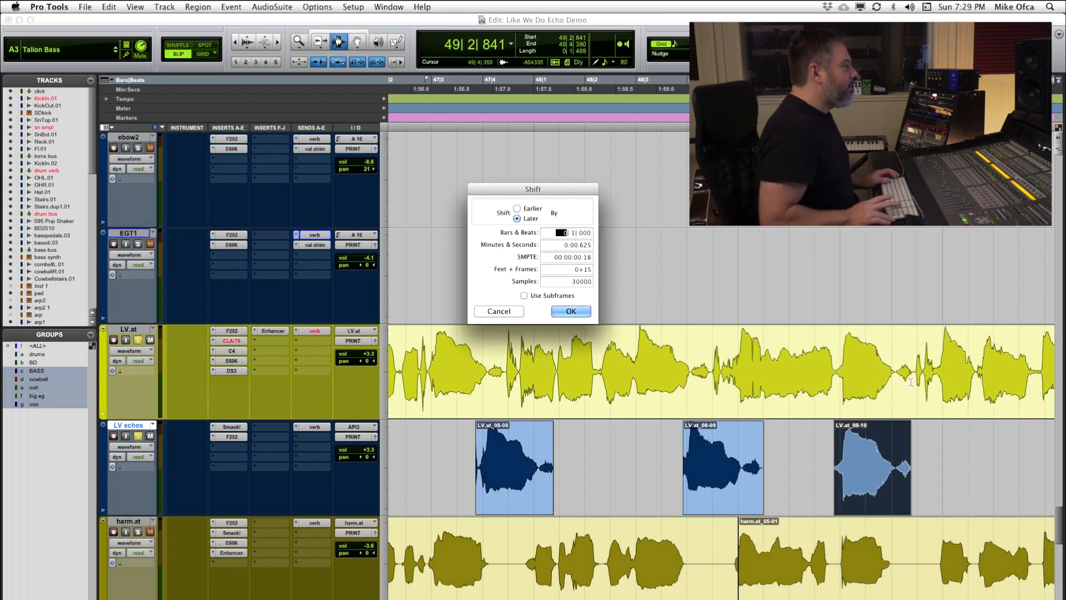
key("Return")
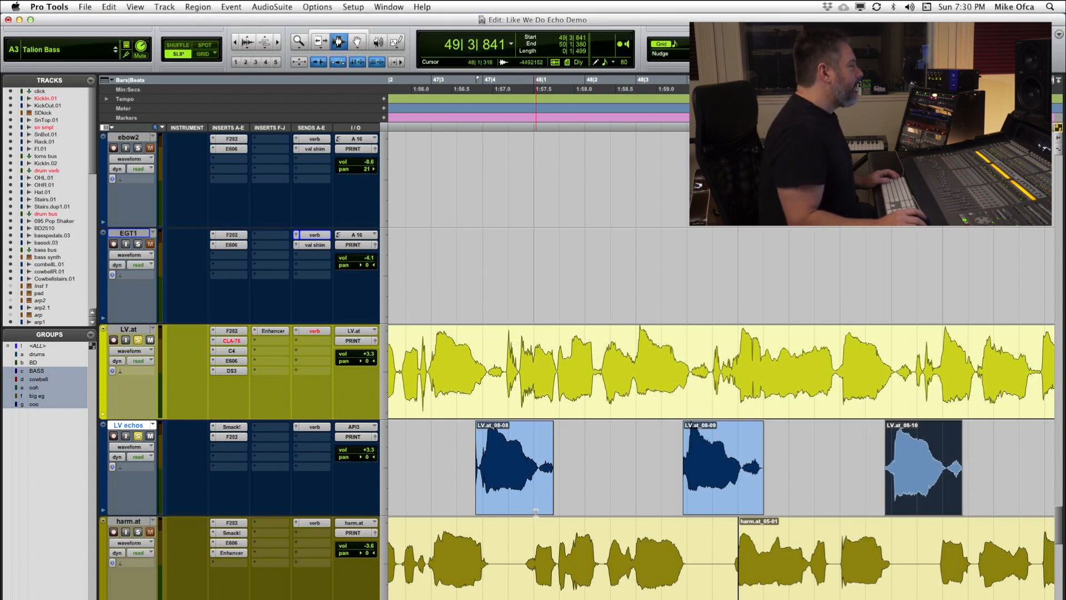
Step: Show volume automation on LV echos and delete the breakpoints across the three echo clips, from about 47|3|861 to 50|2|742
left_click(134, 447)
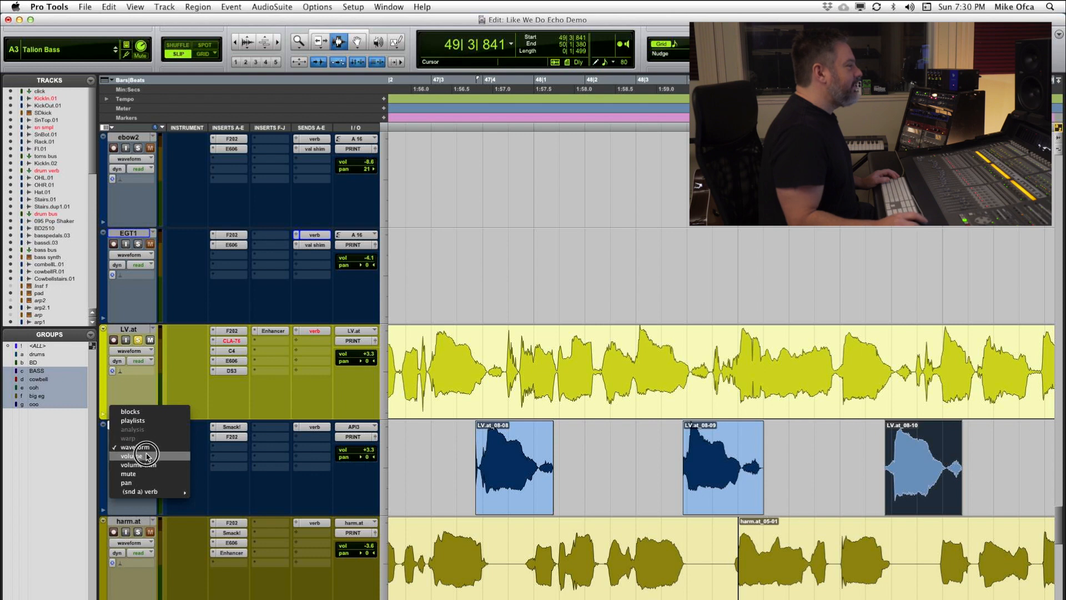
left_click(147, 456)
left_click(1035, 456)
left_click_drag(979, 455, 476, 467)
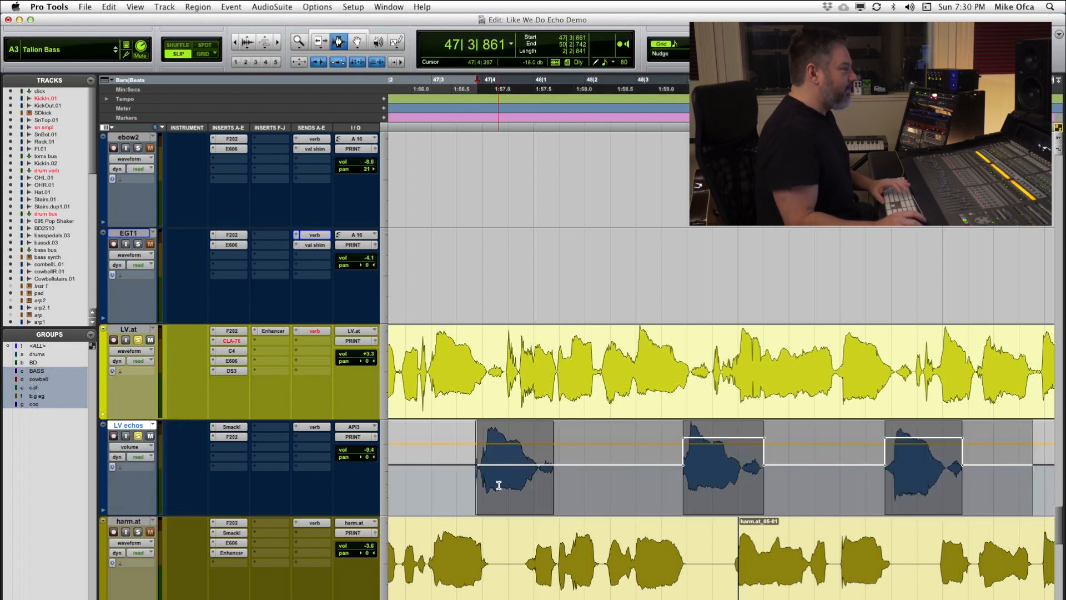
key("Delete")
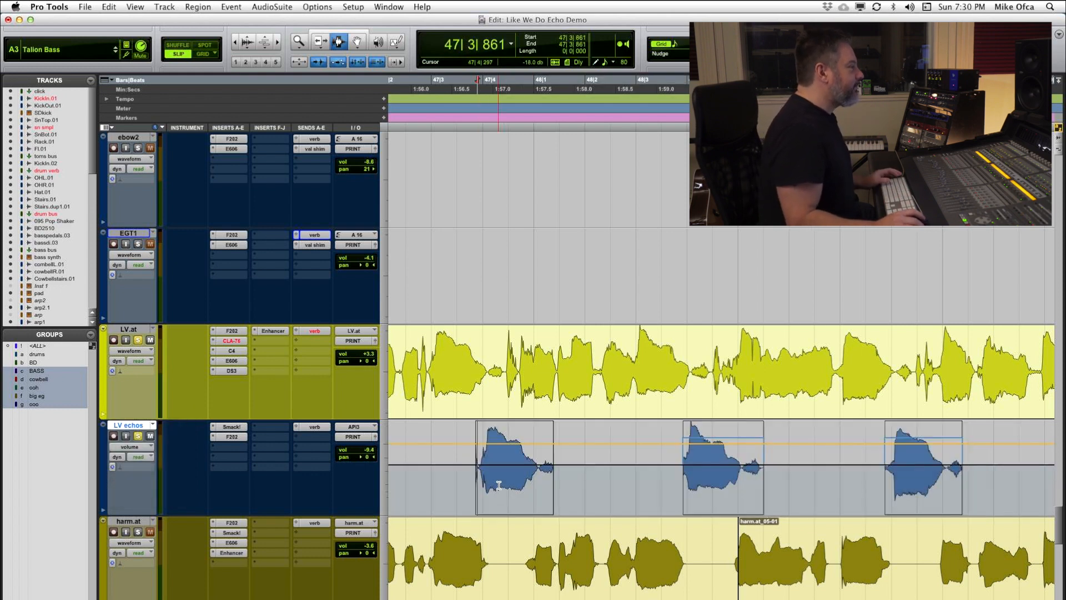
Step: Open the Smack! compressor and FilterBank F202 inserts on LV echos to examine their settings
left_click(411, 452)
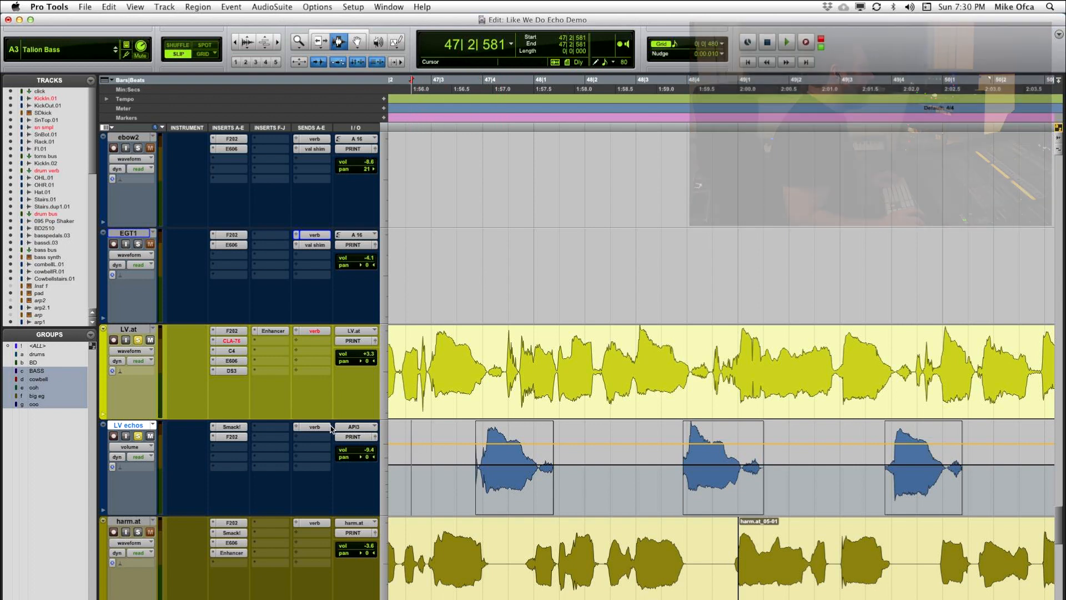
left_click(231, 427)
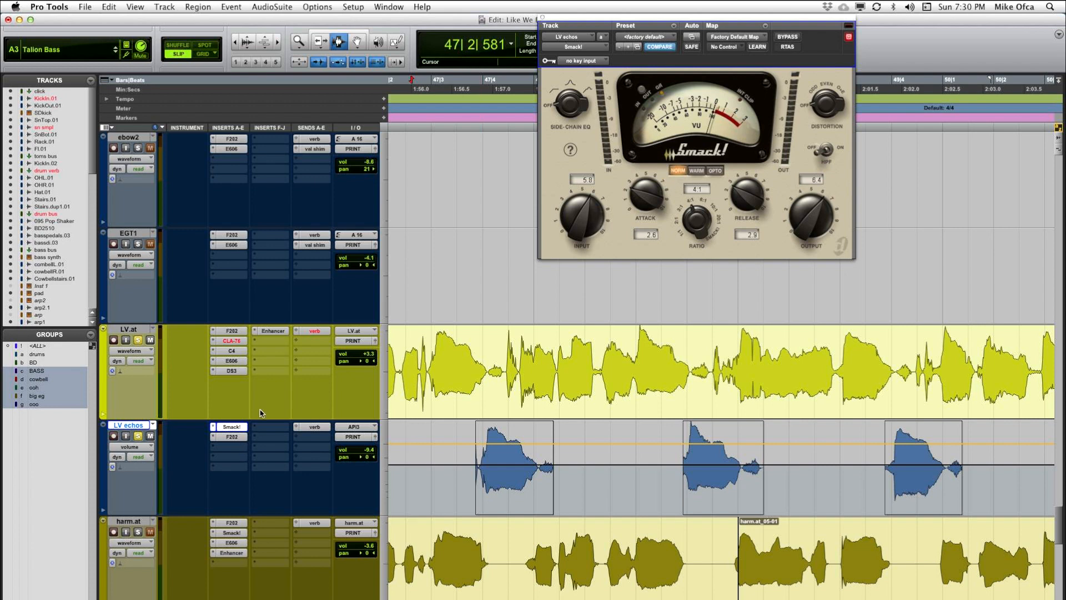
left_click(230, 437)
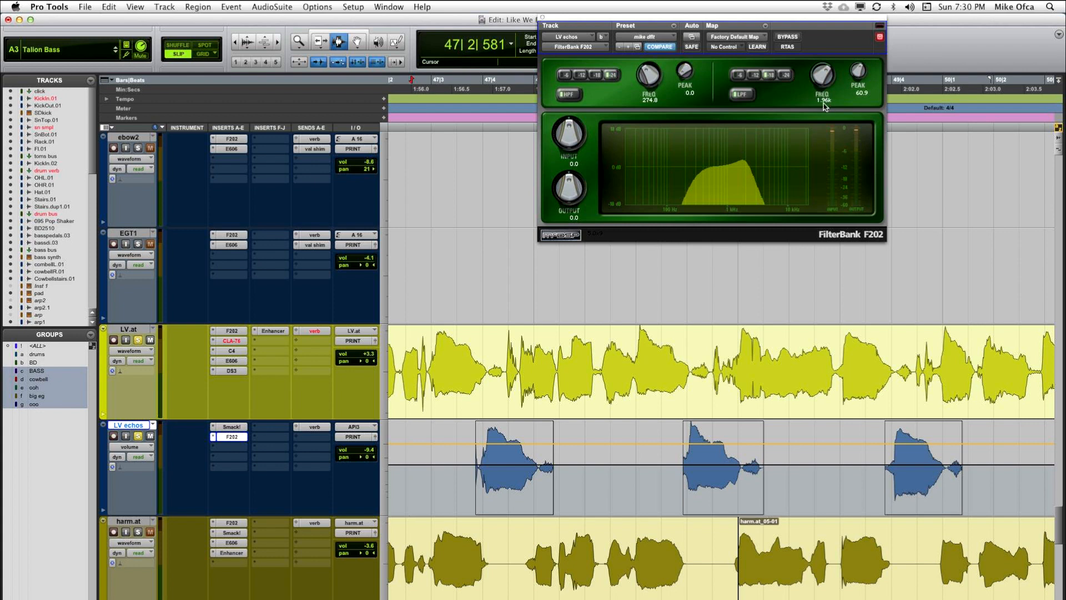
Step: Play the lead vocal with its filtered echoes from about 47|2|925
left_click(429, 444)
key("space")
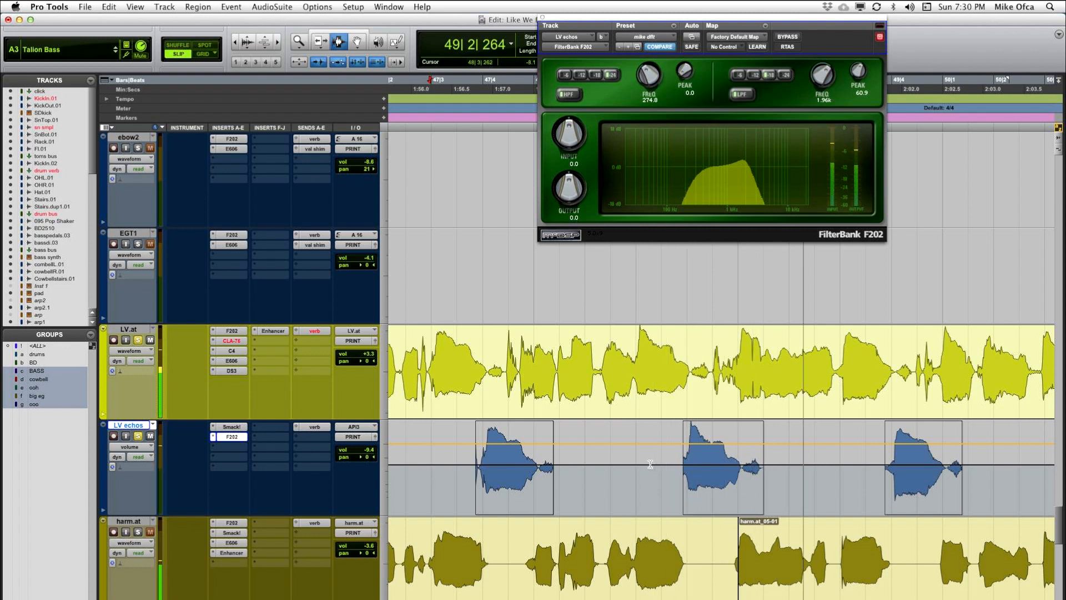
key("space")
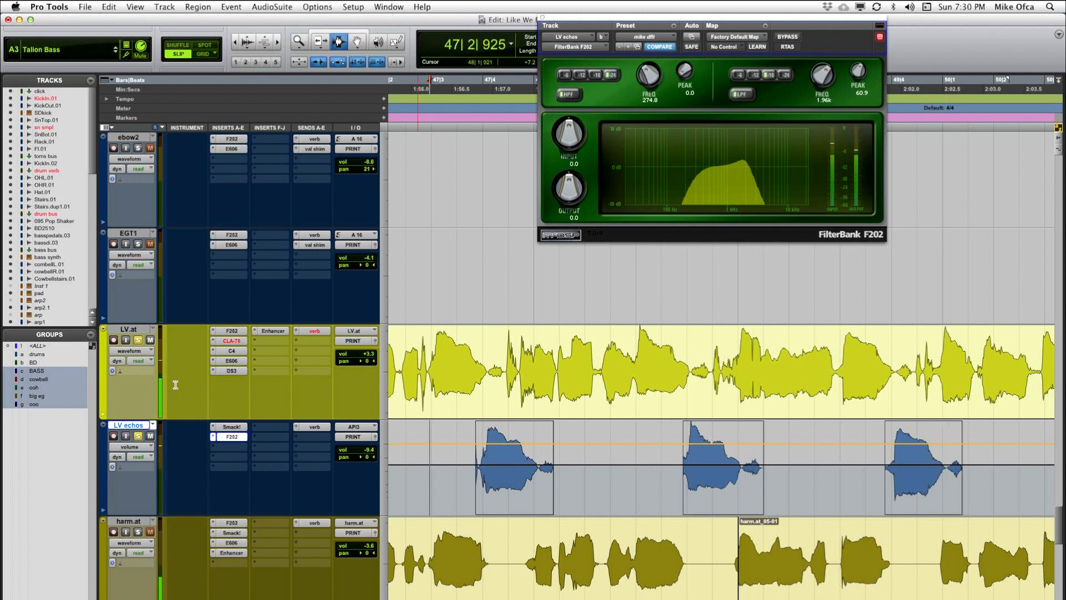
Step: Compare the verb send levels of the LV echos and LV.at tracks
left_click(315, 426)
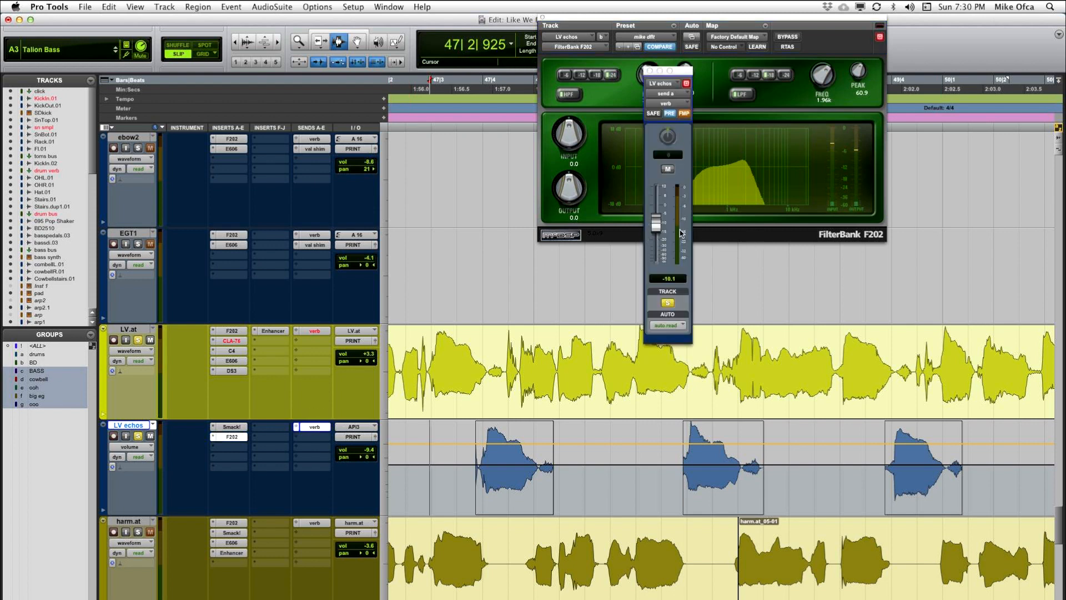
left_click(321, 332)
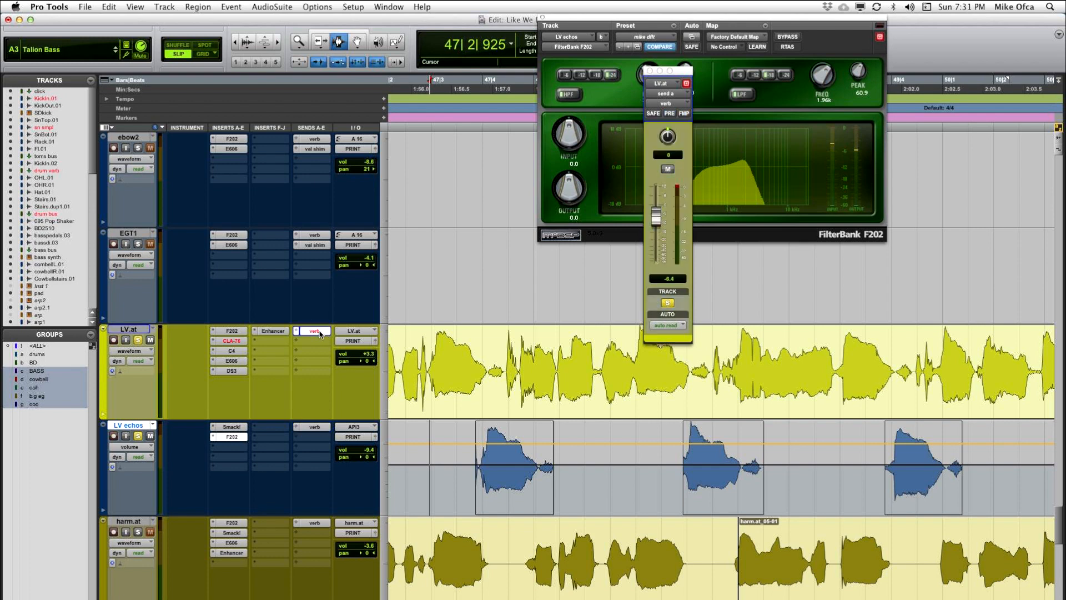
left_click(314, 427)
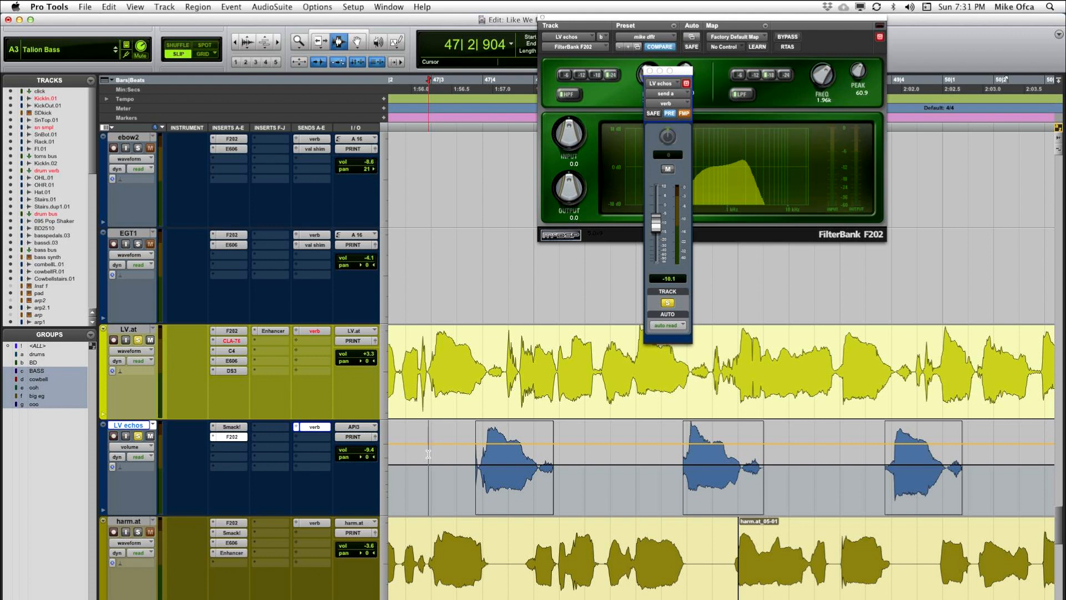
left_click(315, 331)
left_click(314, 427)
left_click(416, 466)
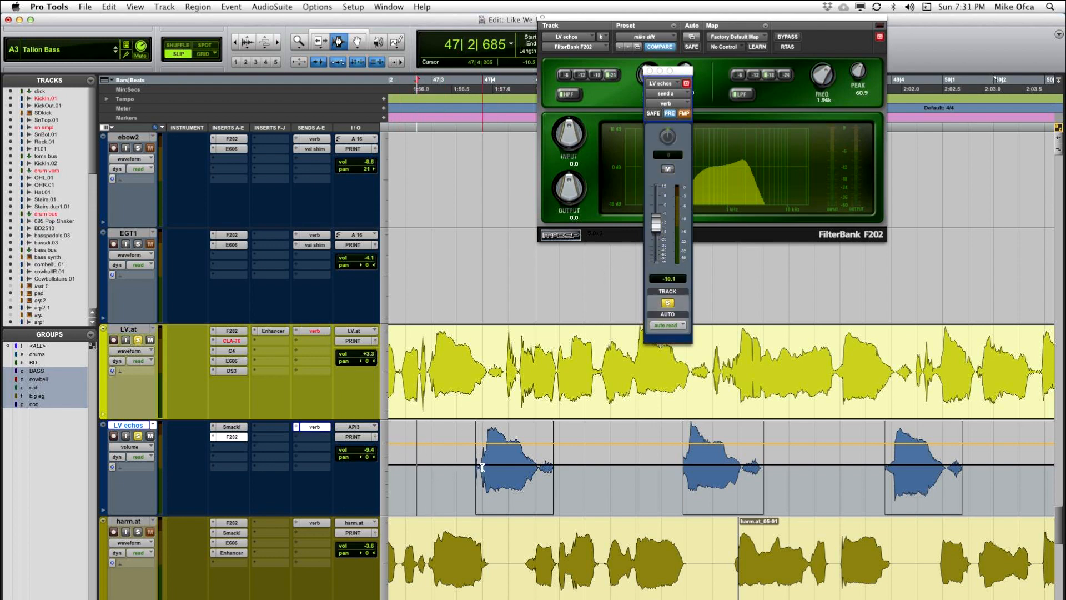
Step: Turn off solo on LV.at and LV echos, and play the echoes in the full mix from about 46|3|939
key("r")
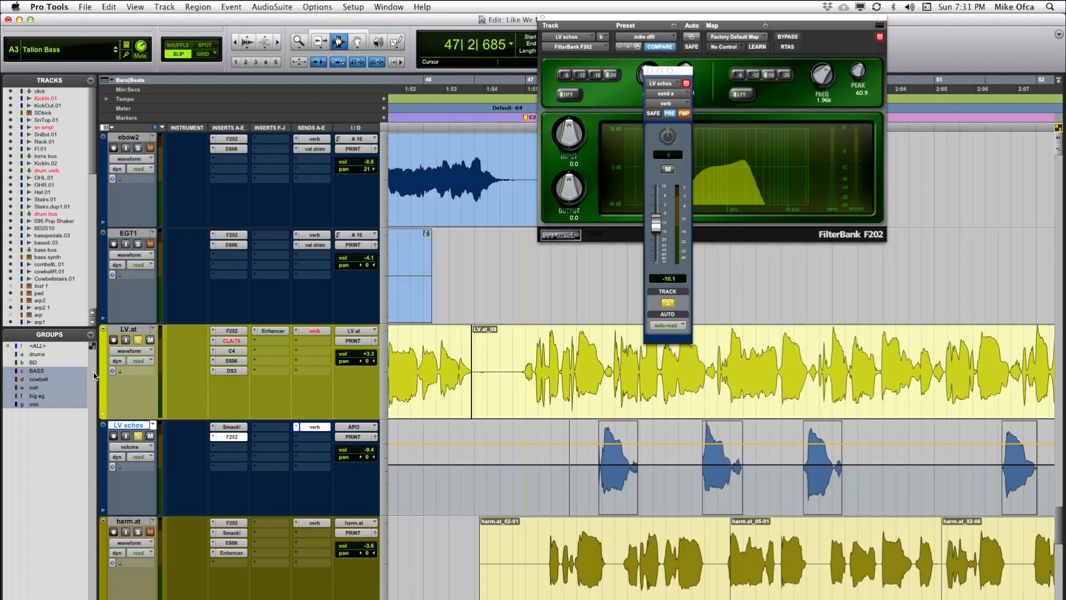
left_click(137, 340, "alt")
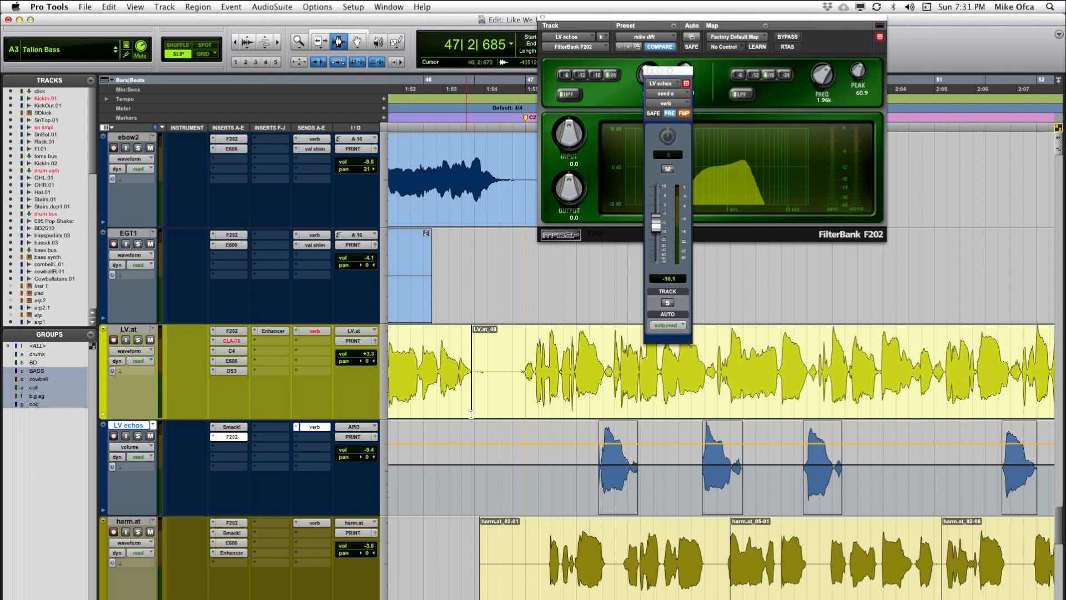
left_click(499, 363)
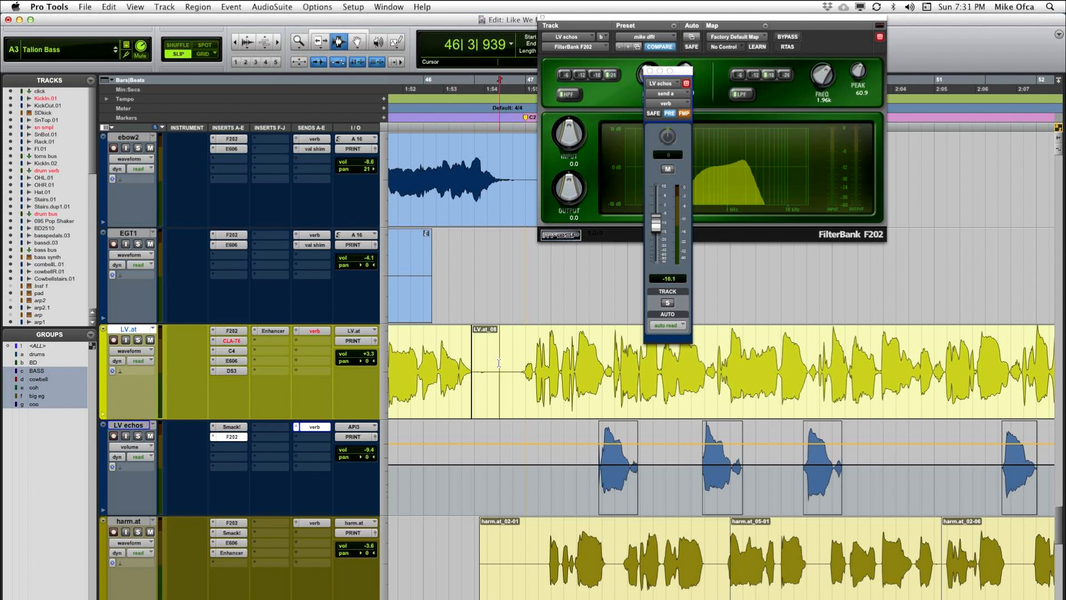
key("space")
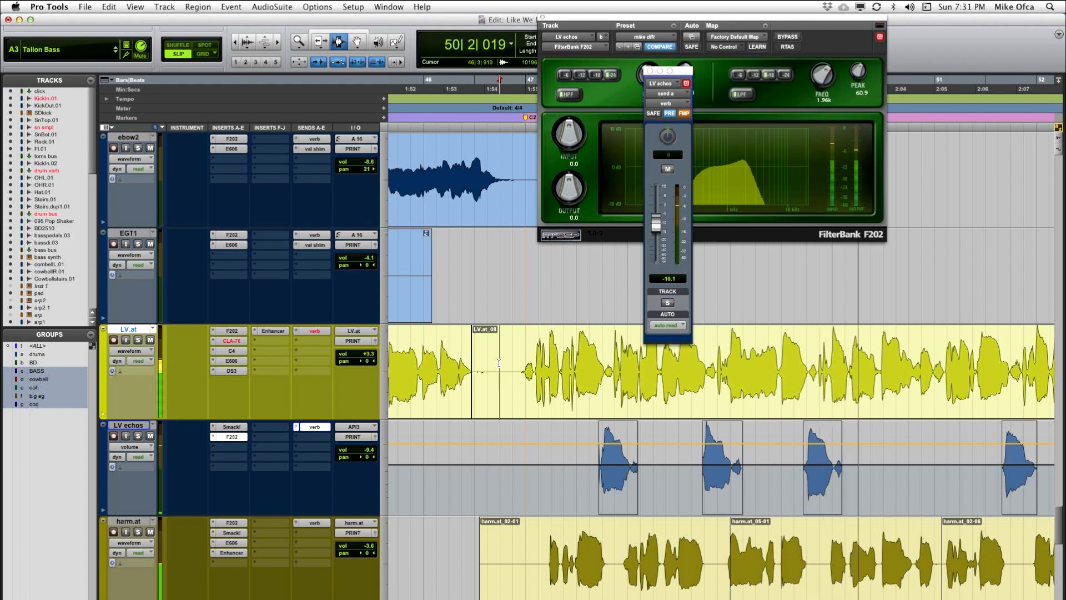
key("space")
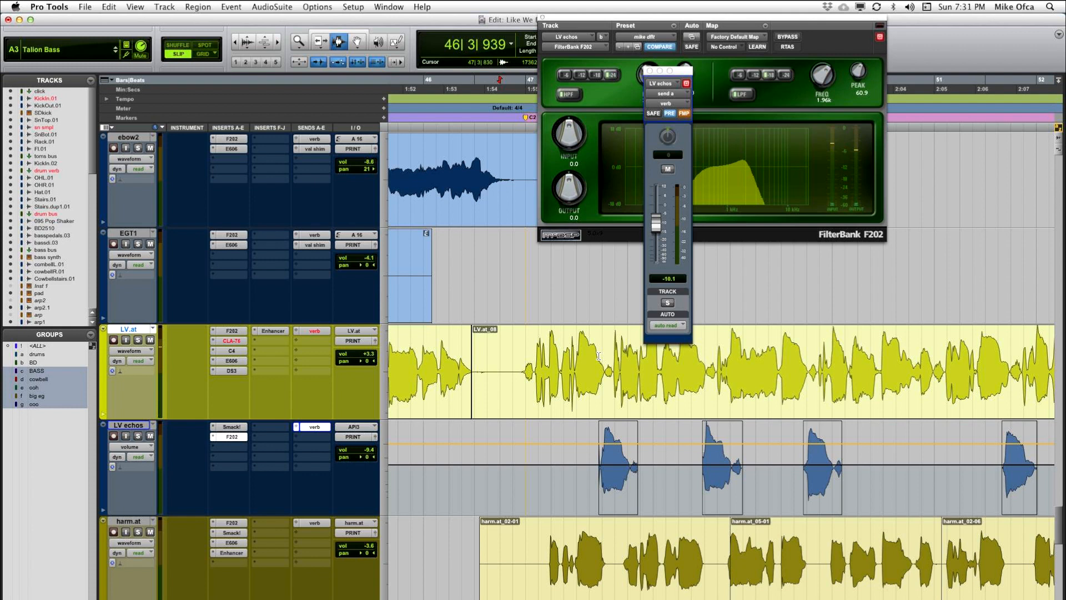
key("ctrl+alt+super+w")
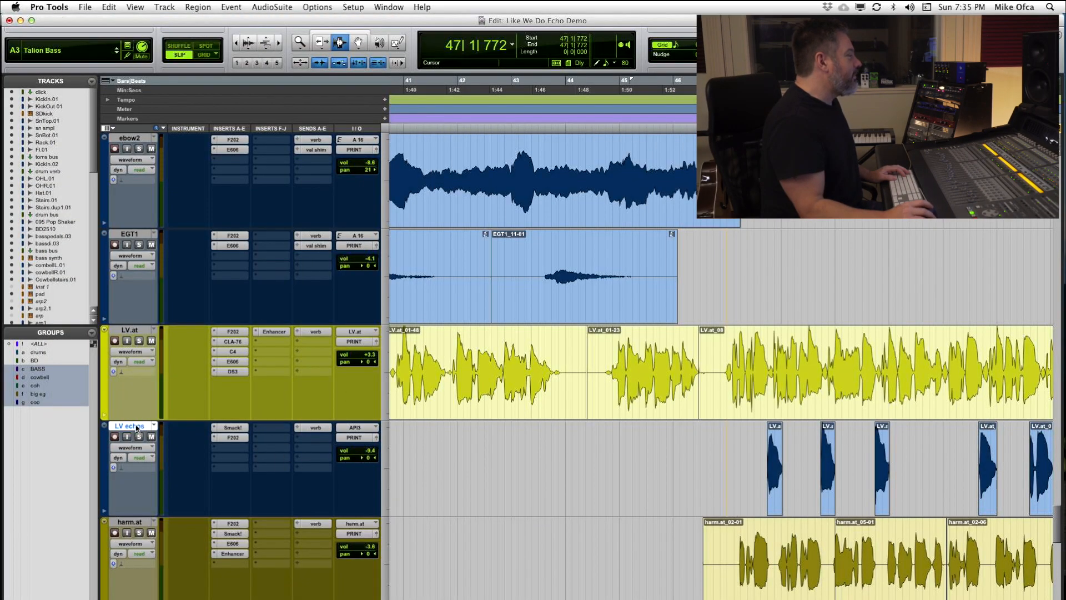
Step: Delete the LV echos track together with its active regions
right_click(133, 426)
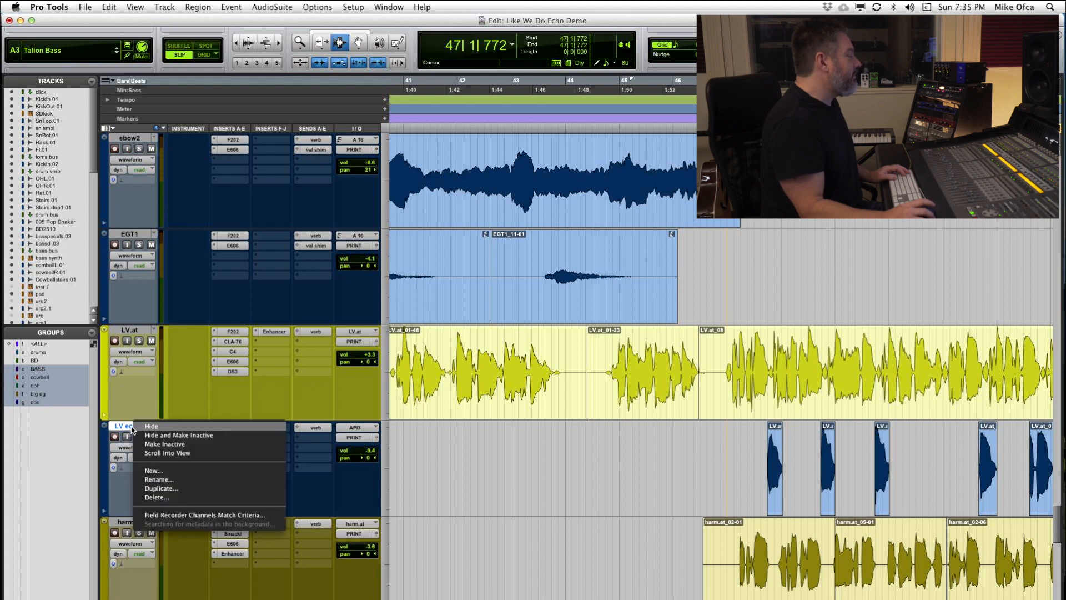
left_click(163, 499)
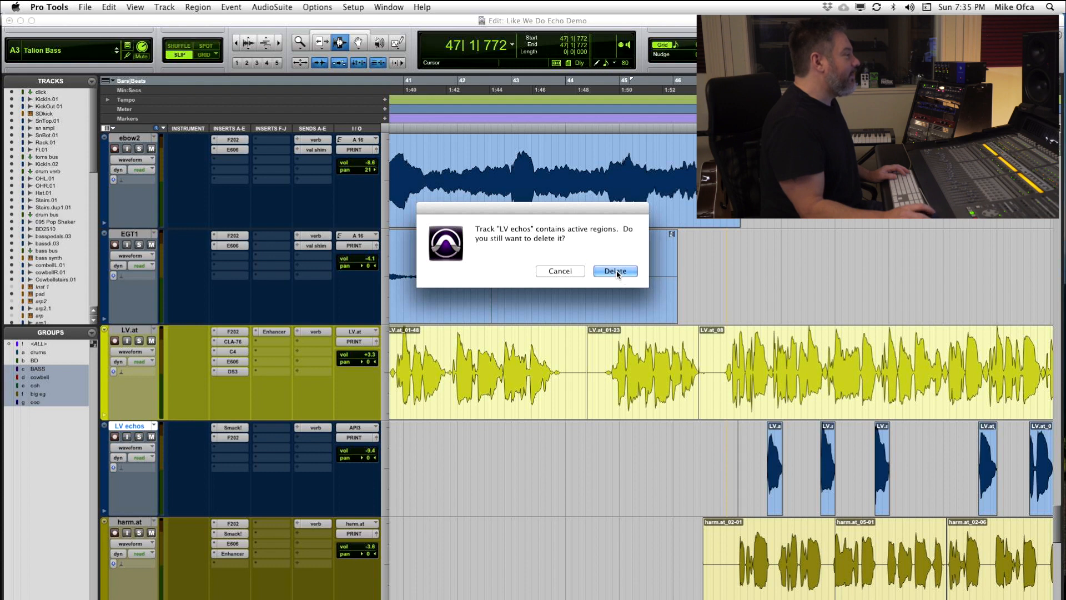
left_click(615, 271)
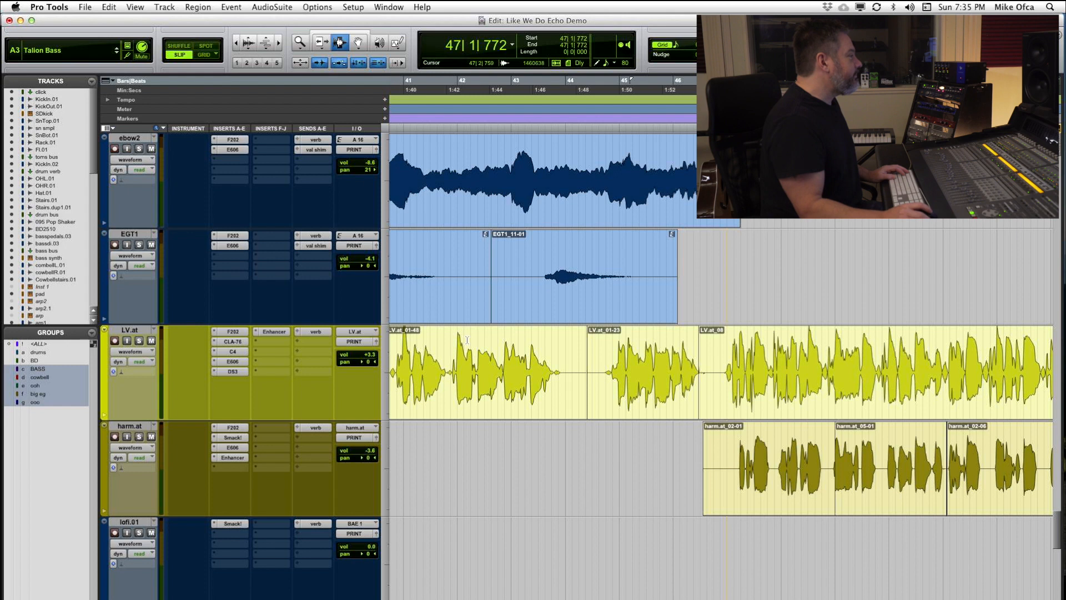
Step: Add a send on LV.at to a new mono aux input track named "Dly throw", keeping the send level fully down
left_click(748, 364)
right_click(317, 344)
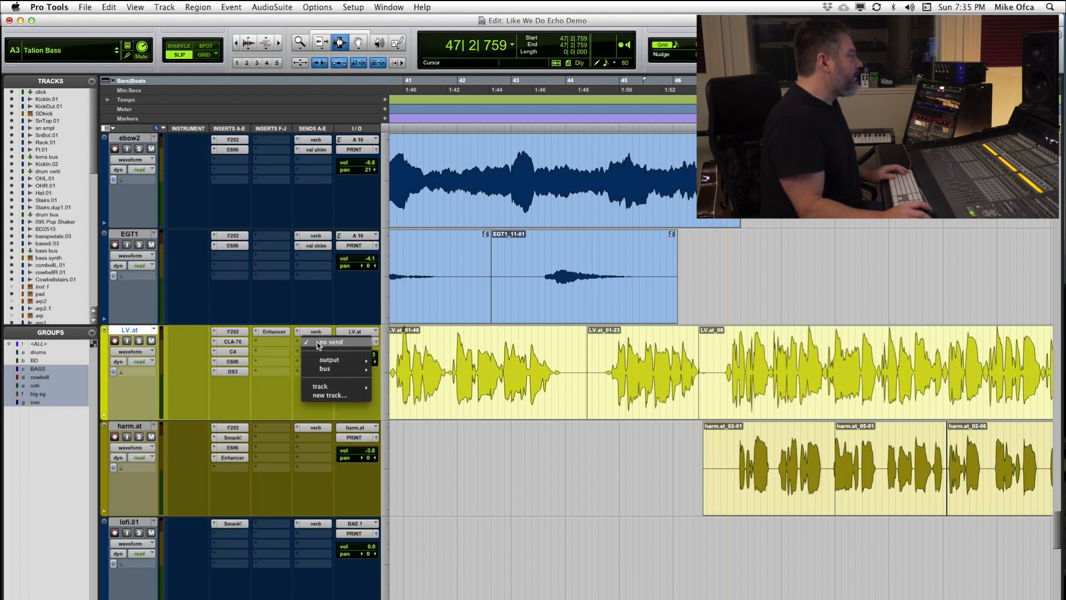
left_click(318, 369)
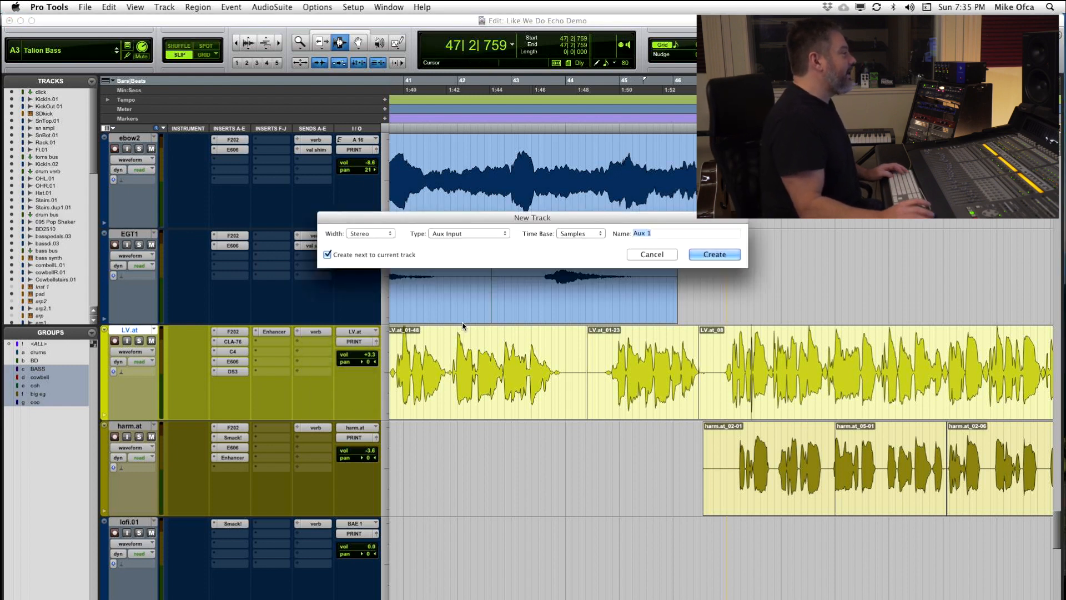
key("super+Left")
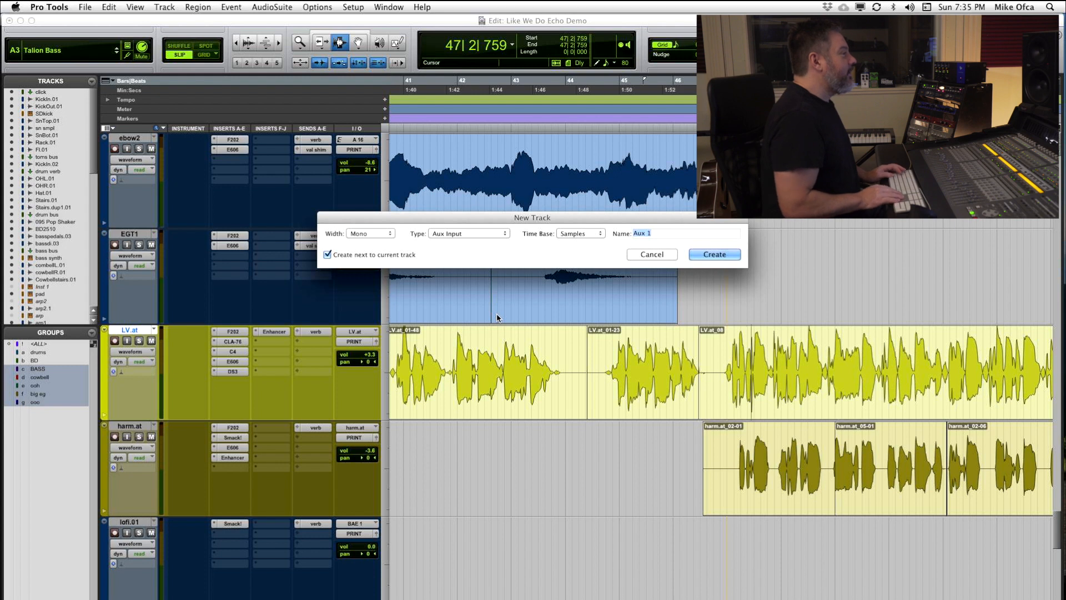
type("Dly throw")
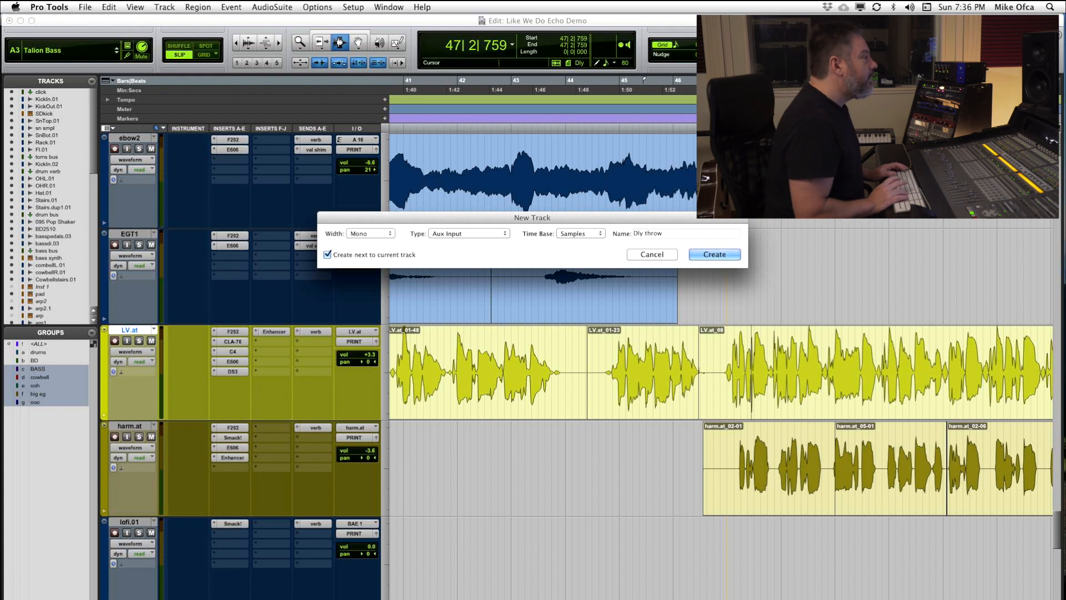
key("Return")
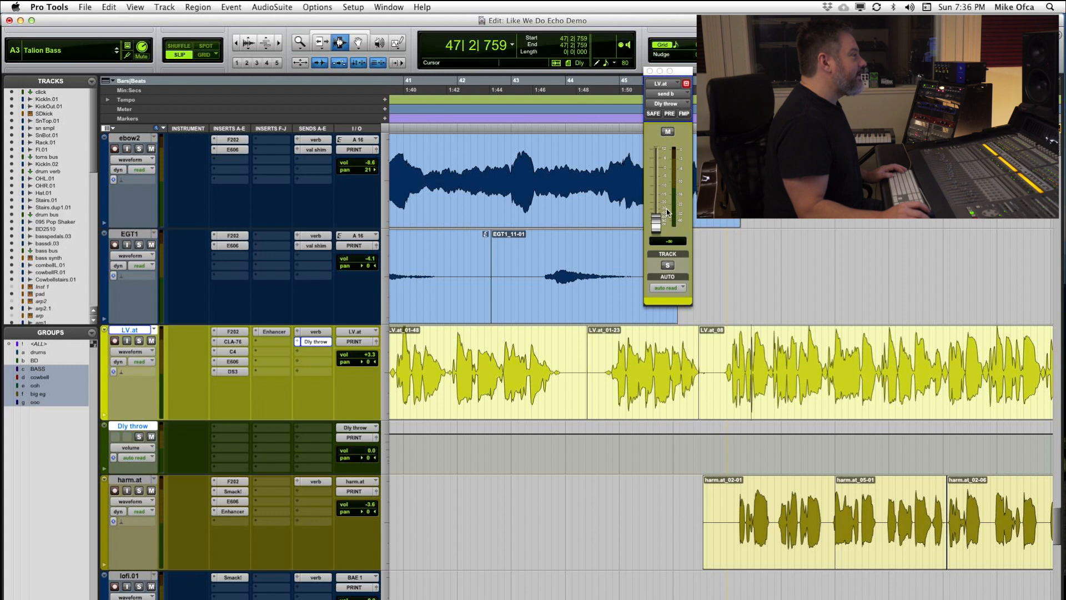
mouse_move(656, 223)
left_mouse_down()
mouse_move(655, 183)
mouse_move(656, 226)
left_mouse_up()
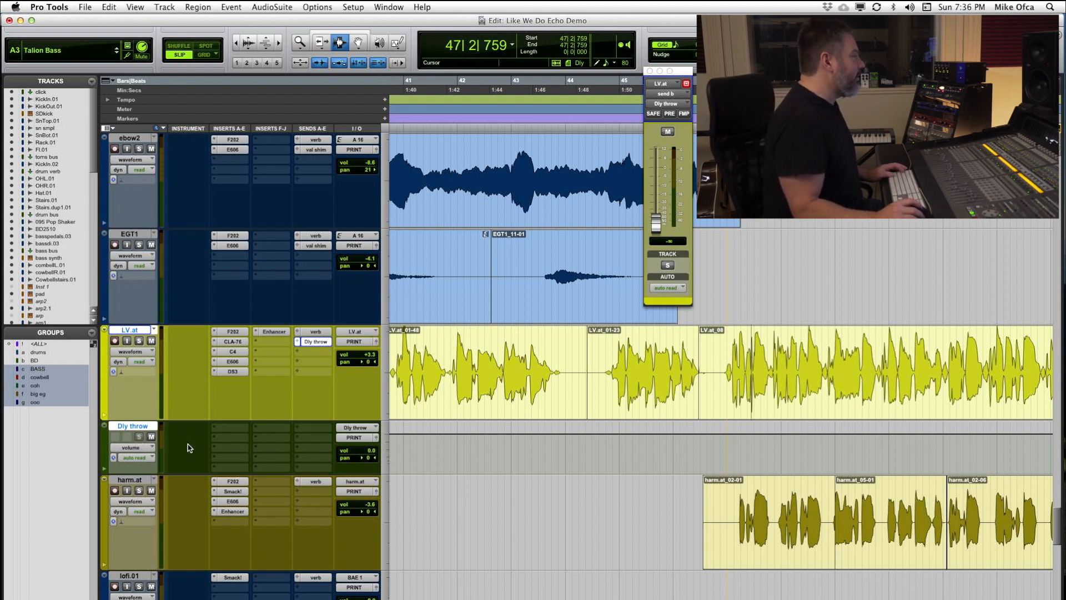
Step: Insert the mono Extra Long Delay II in the first insert slot of the Dly throw track
left_click(230, 434)
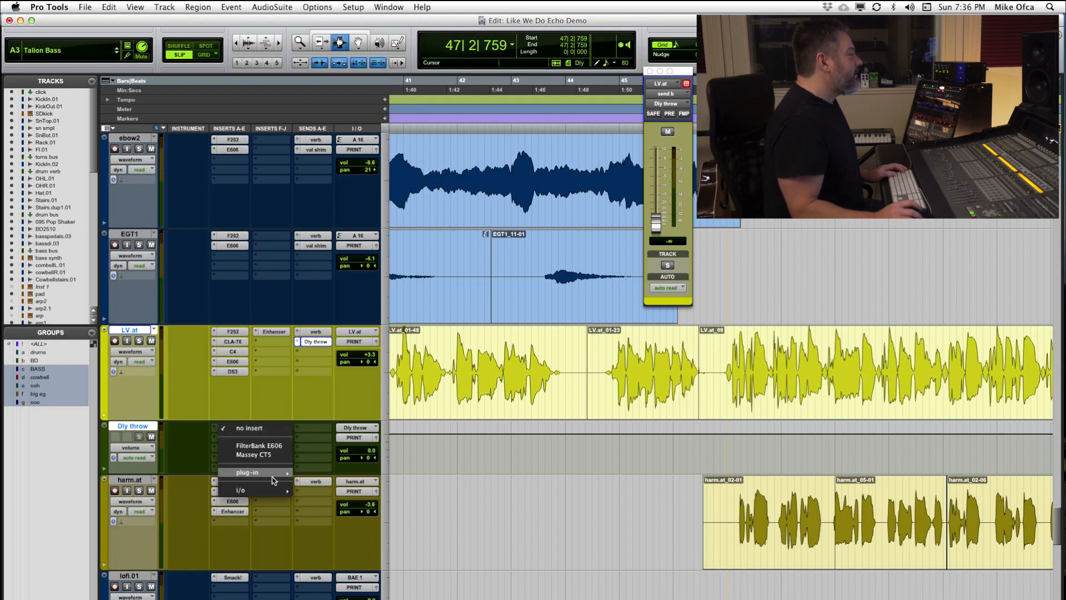
mouse_move(274, 477)
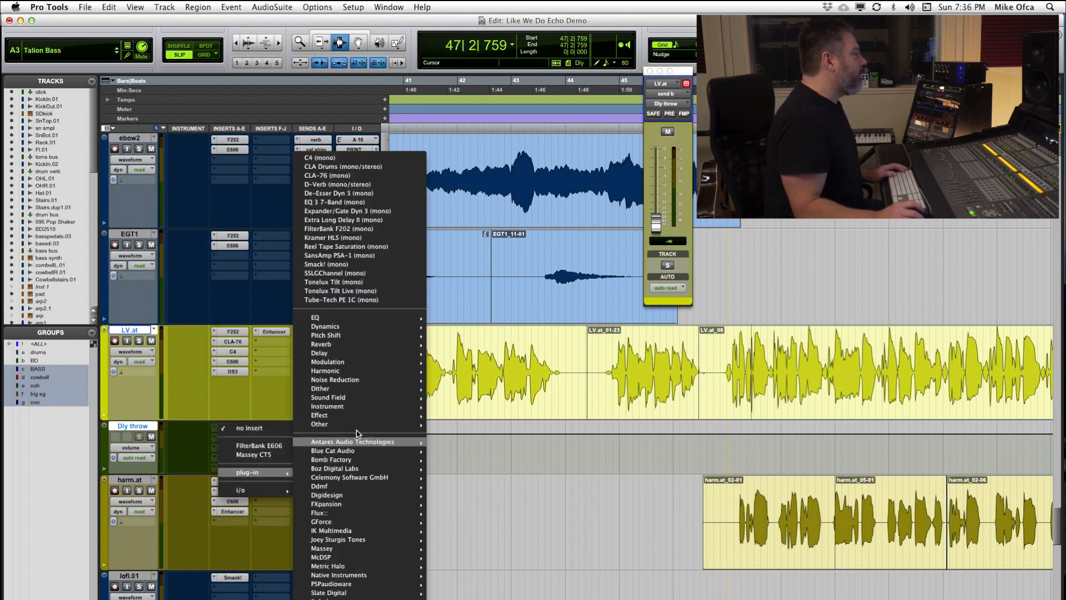
mouse_move(355, 353)
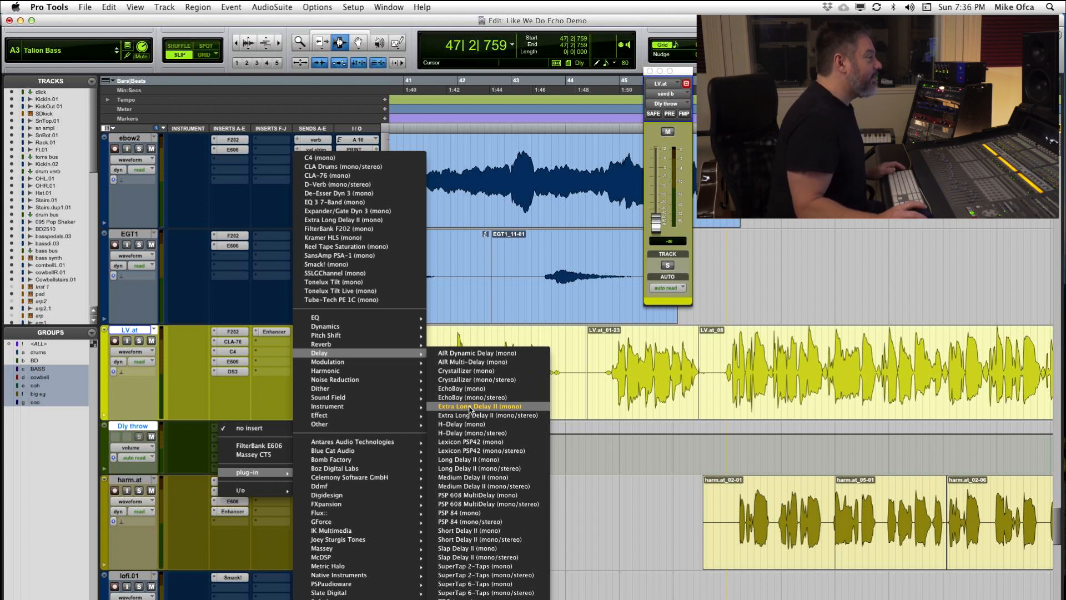
left_click(470, 407)
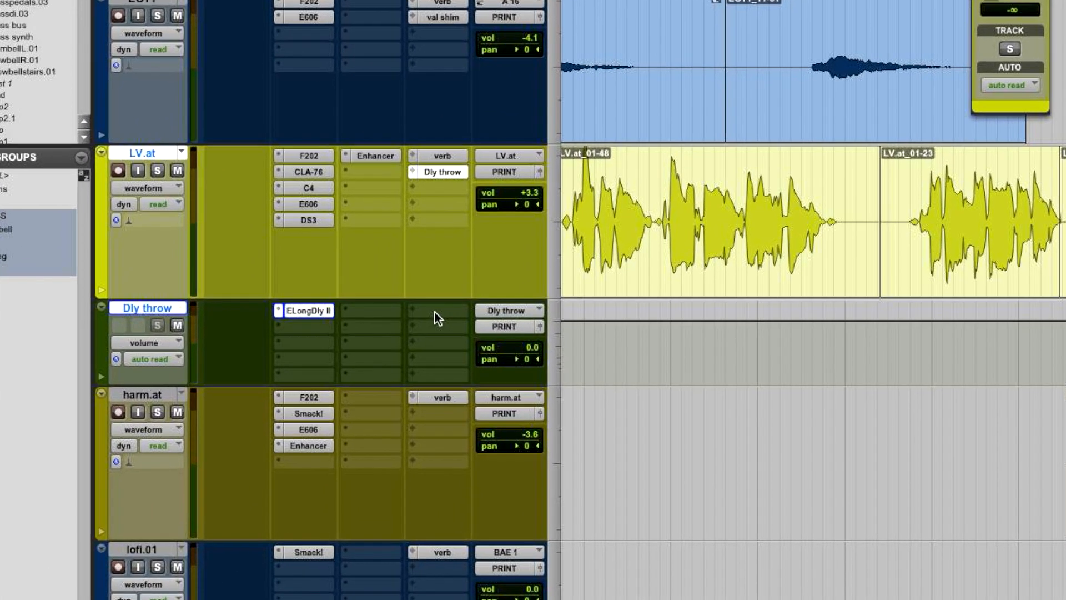
Step: Add a feedback send on the Dly throw track to its own Dly throw (Mono) bus at about -12.3 dB
left_click(435, 312)
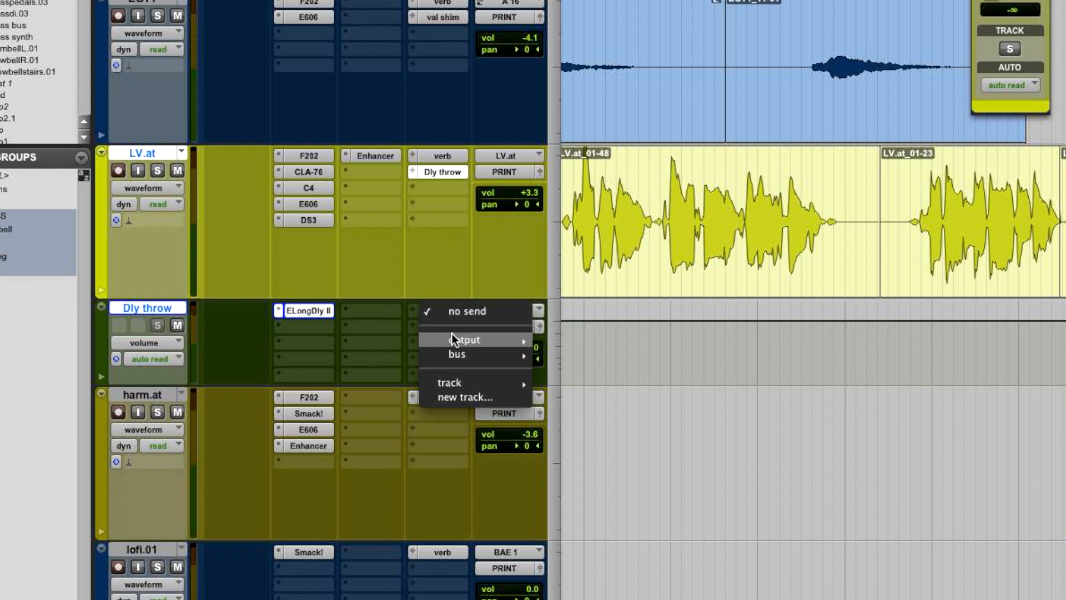
mouse_move(455, 358)
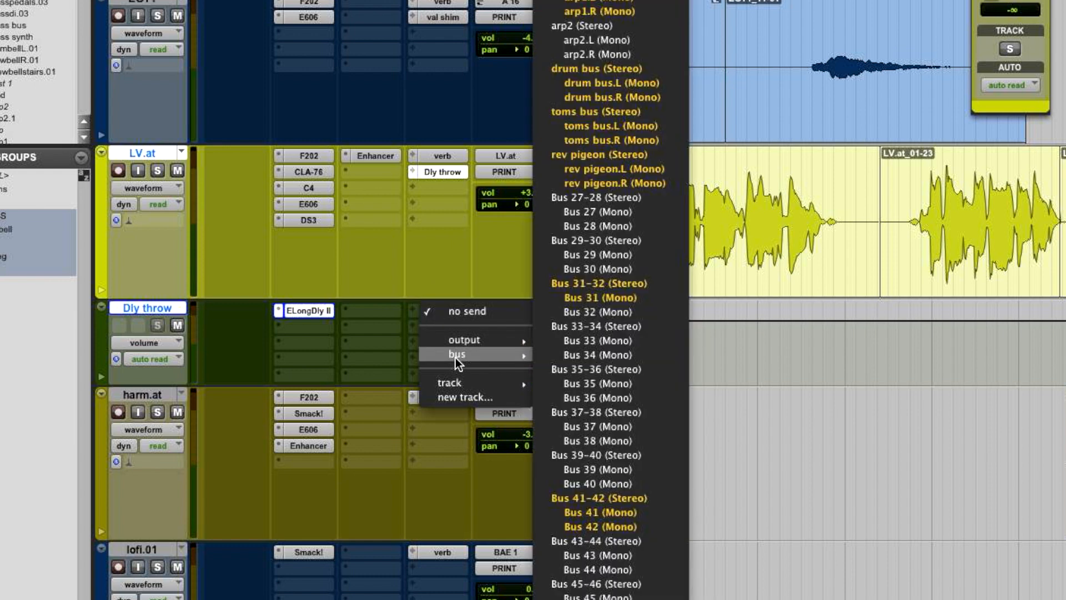
mouse_move(610, 593)
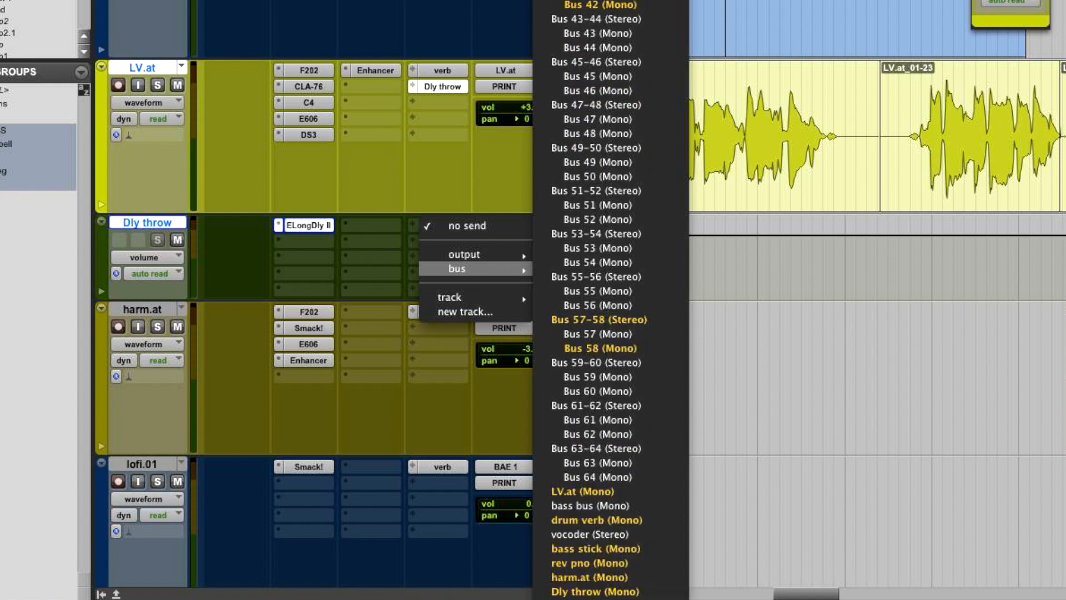
left_click(604, 591)
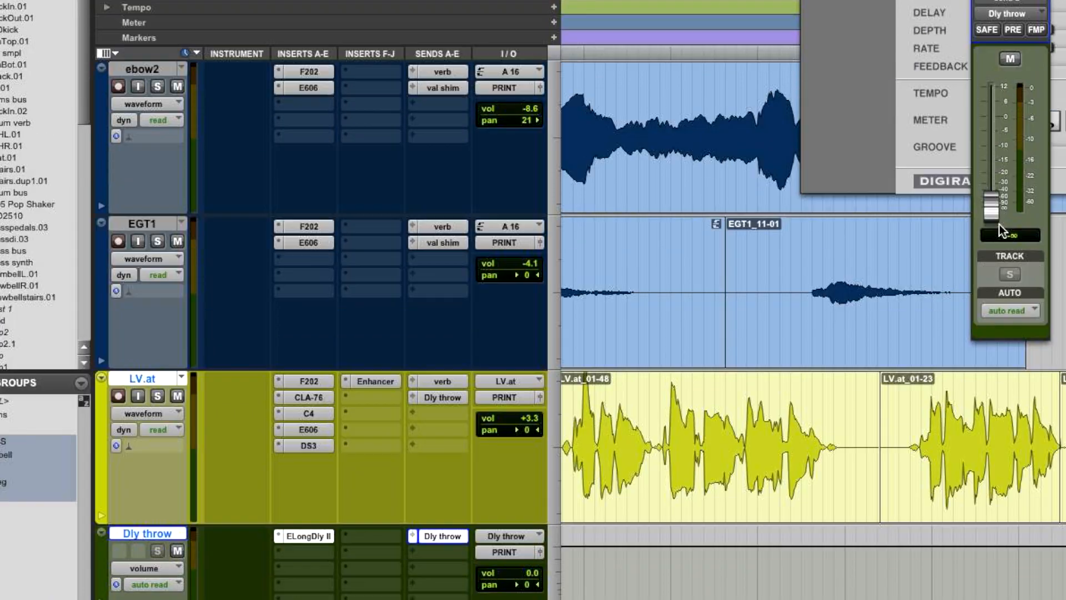
left_click_drag(993, 152, 997, 124)
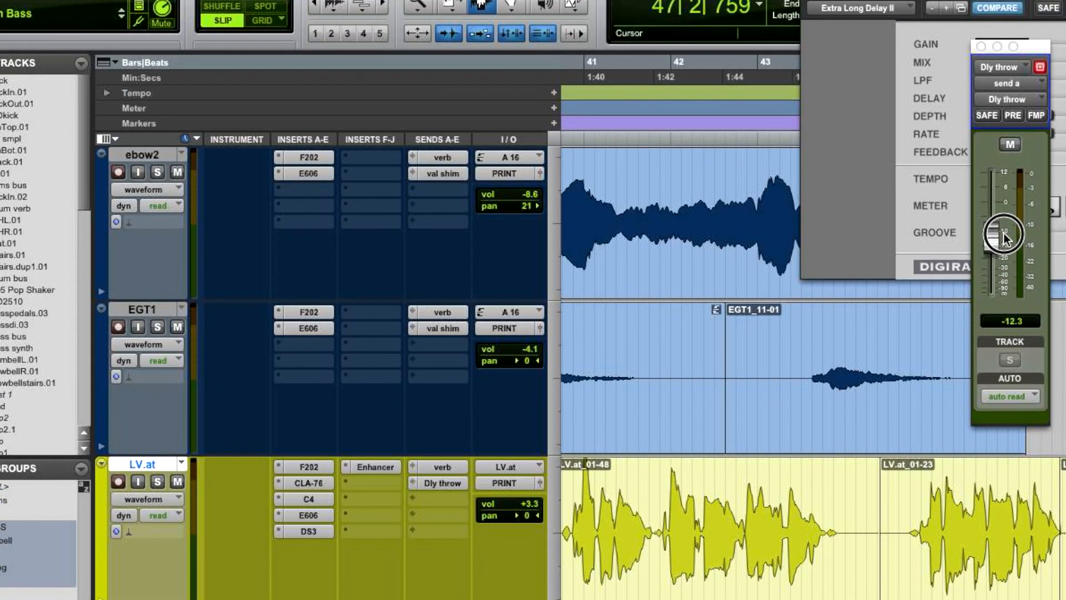
left_click_drag(1003, 233, 1004, 235)
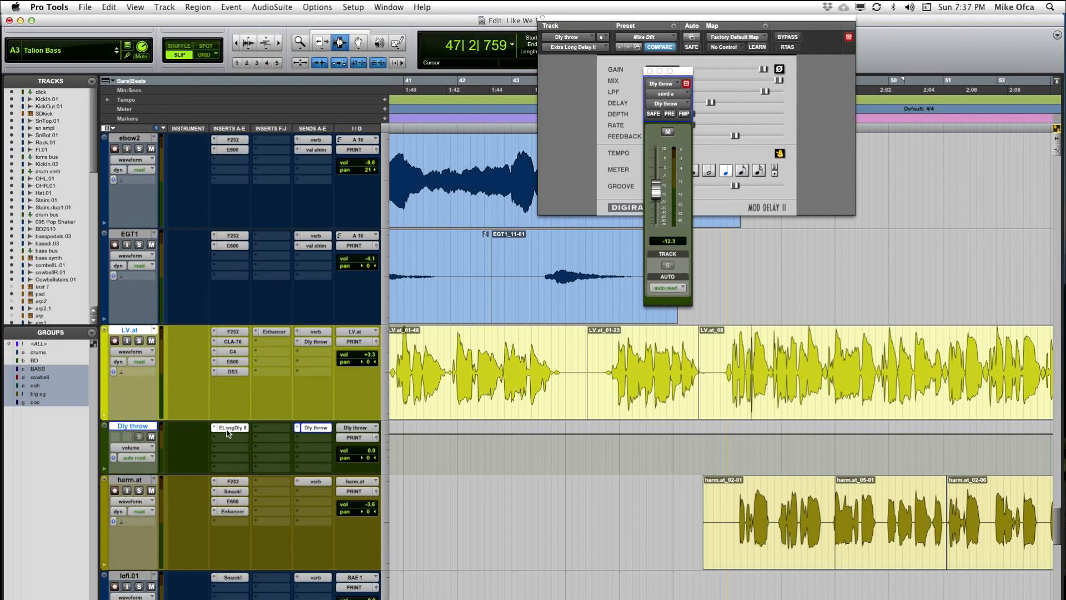
Step: Insert the mono FilterBank F202 after the delay on Dly throw and load its "dly throw" preset
left_click(232, 438)
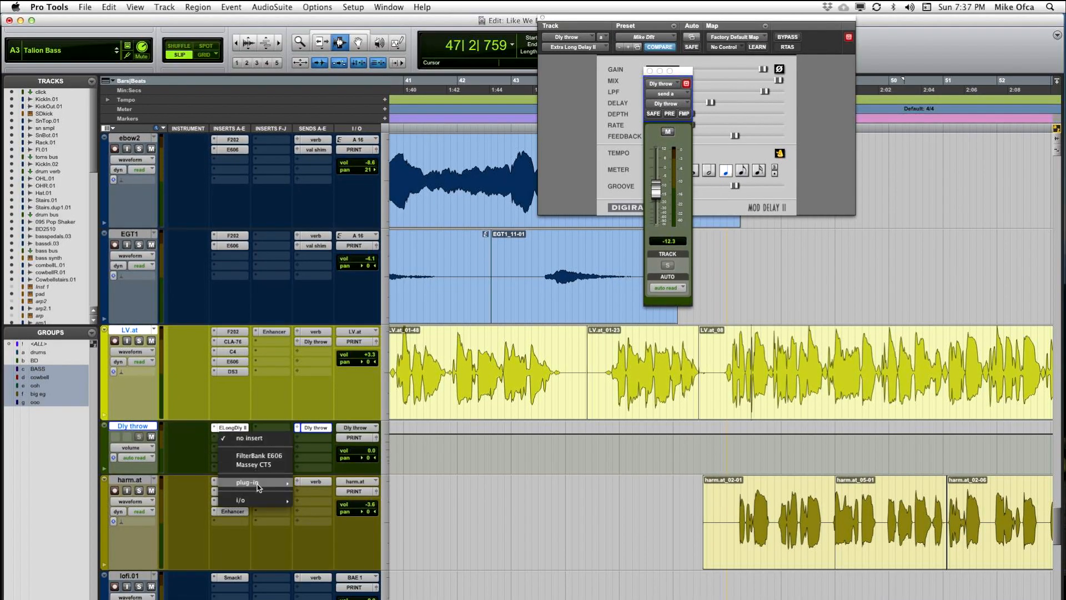
mouse_move(258, 485)
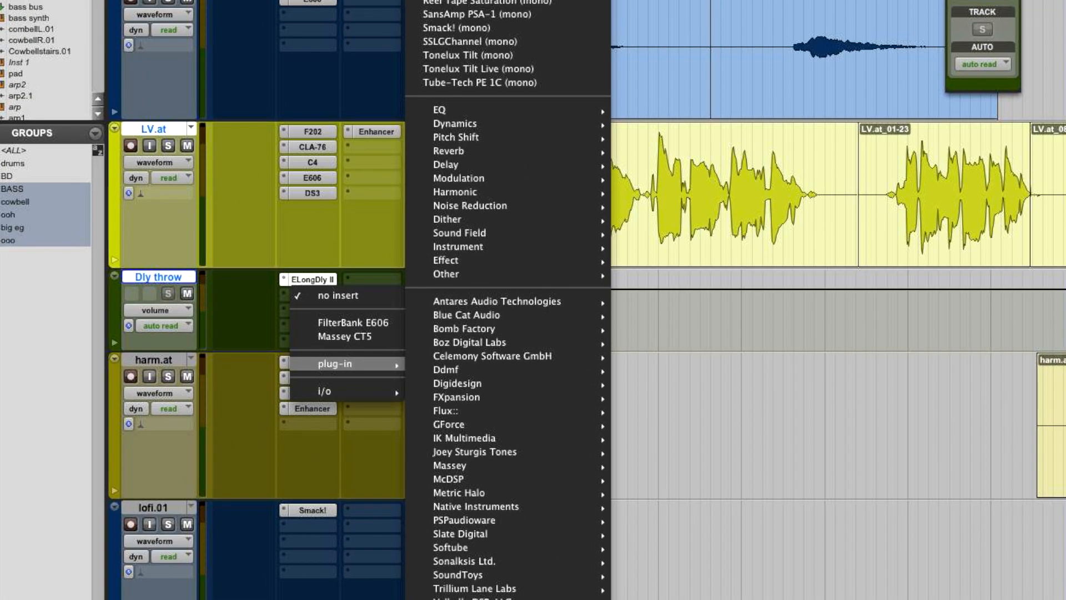
left_click(471, 2)
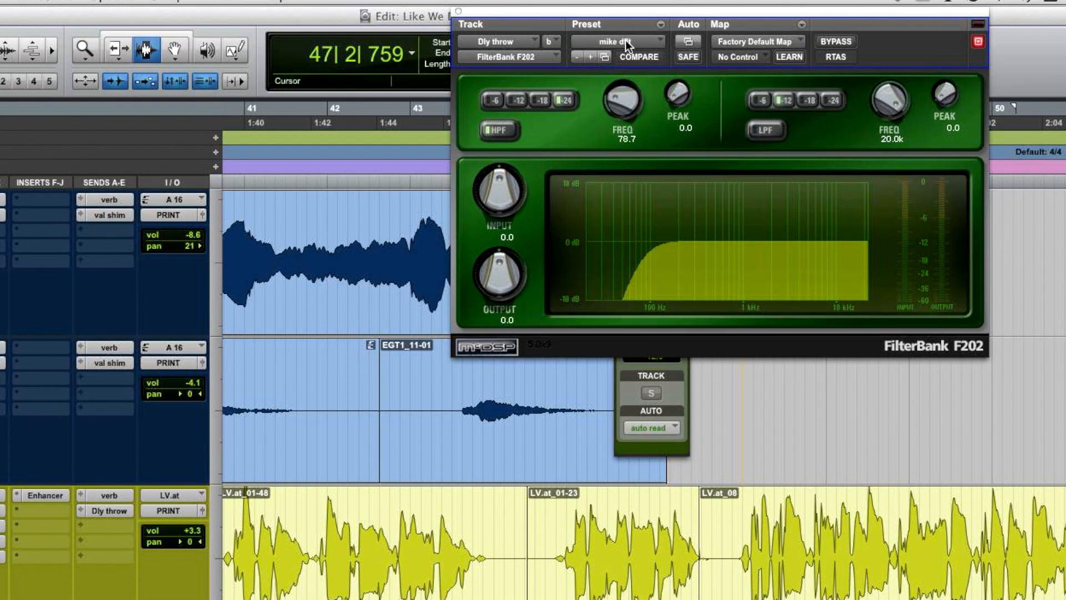
left_click(626, 42)
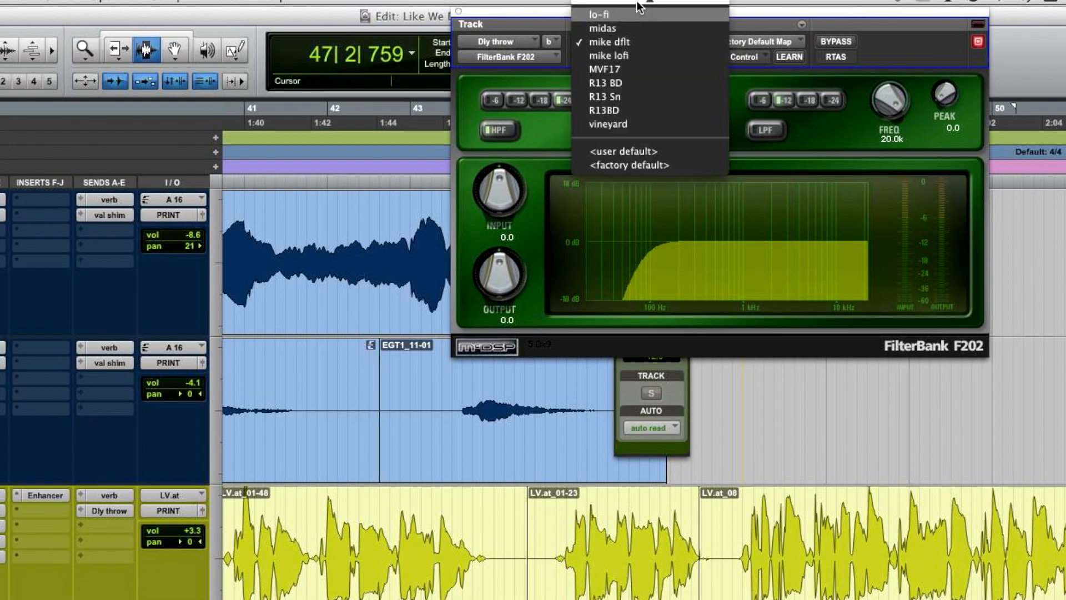
mouse_move(639, 2)
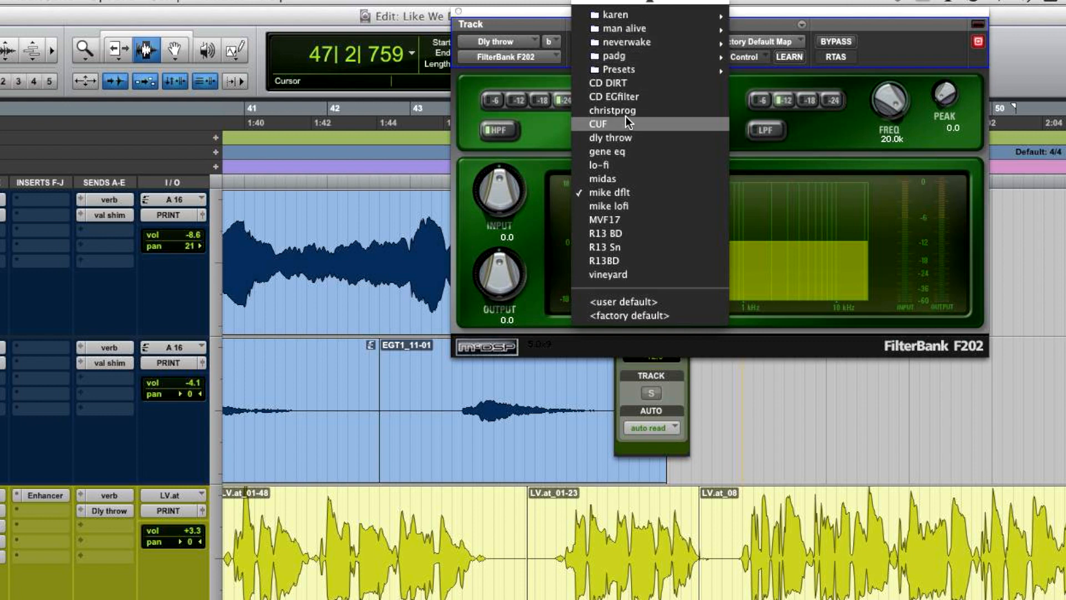
left_click(641, 135)
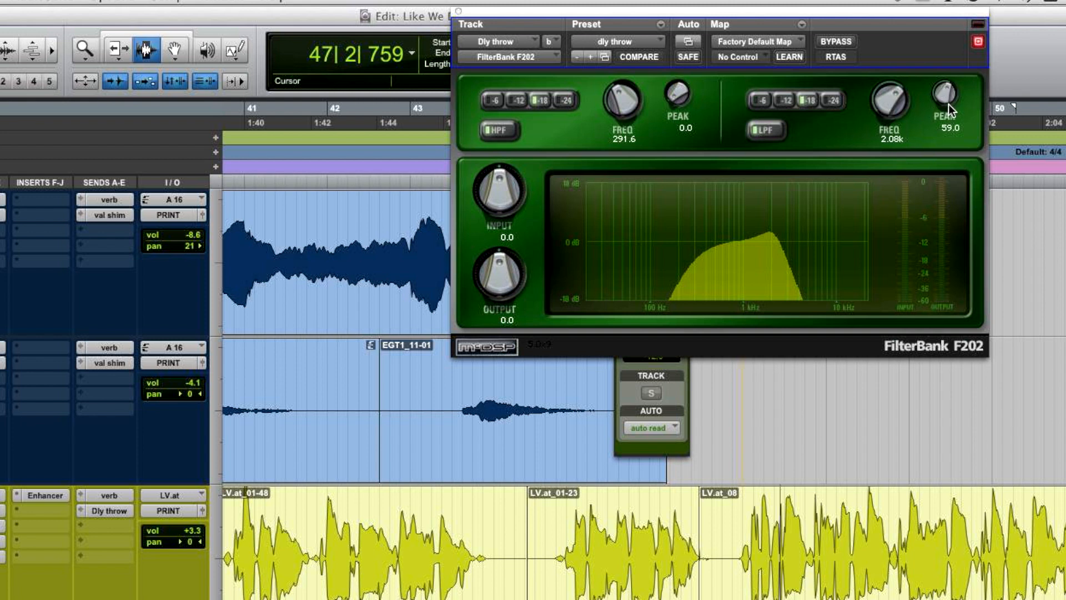
Step: Adjust the F202 filter to a low-pass peak of 29.5, low-pass frequency of 2.02k and high-pass frequency of 309.5
left_click_drag(948, 101, 951, 139)
left_click_drag(893, 113, 888, 114)
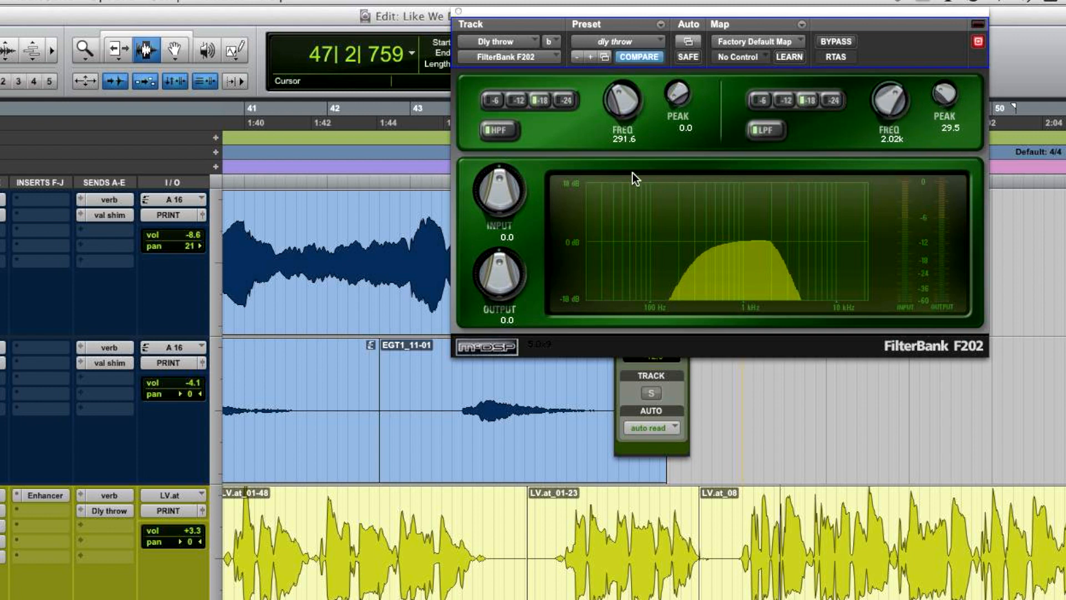
left_click_drag(622, 113, 621, 111)
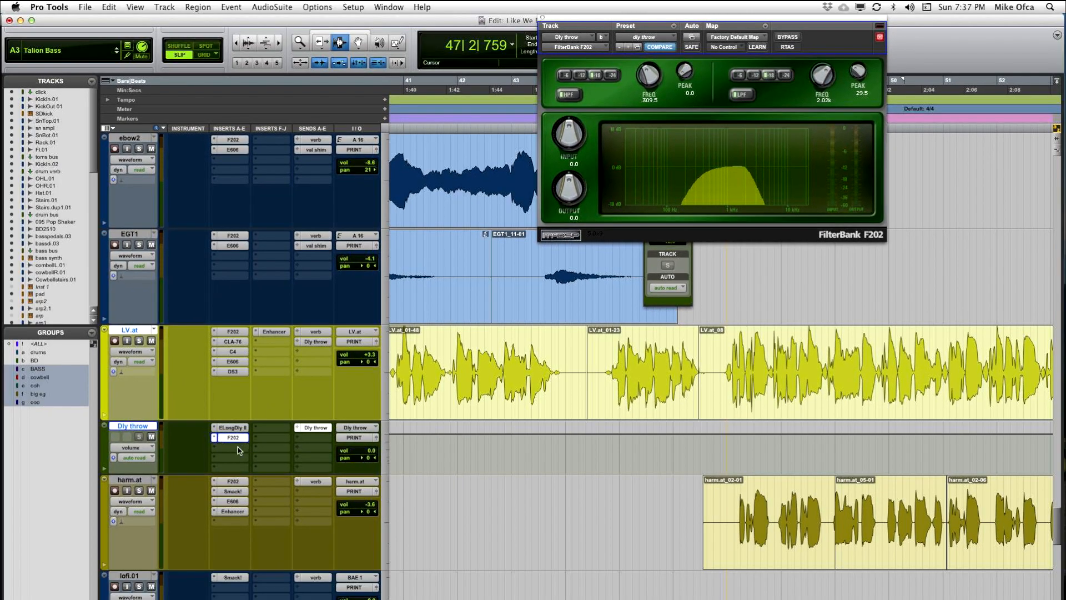
Step: Insert the mono/stereo TL AutoPan after the filter on the Dly throw track and try adjusting its panning width
left_click(232, 447)
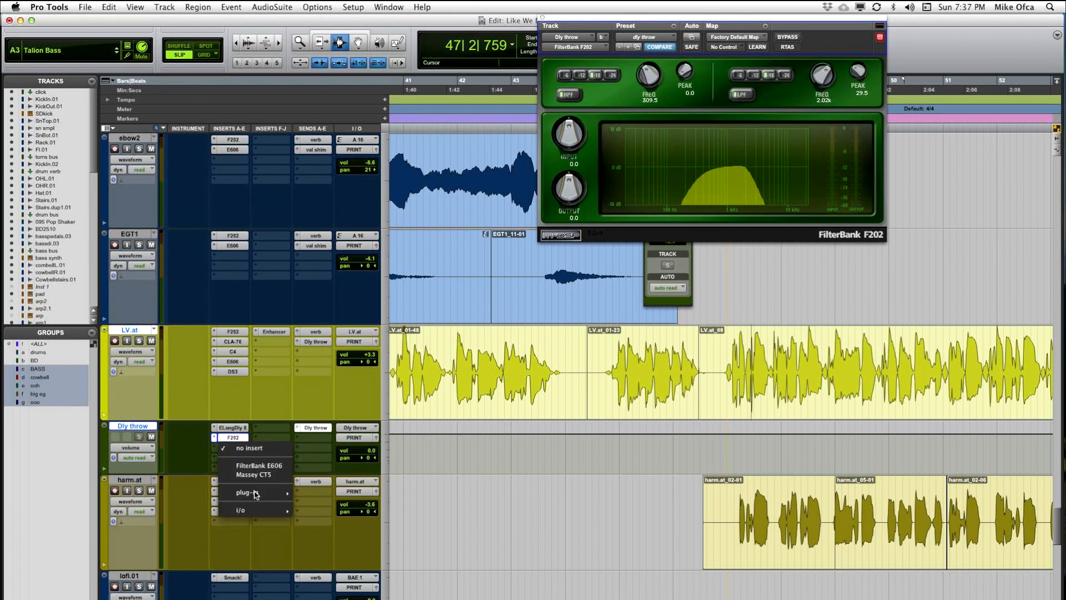
mouse_move(255, 493)
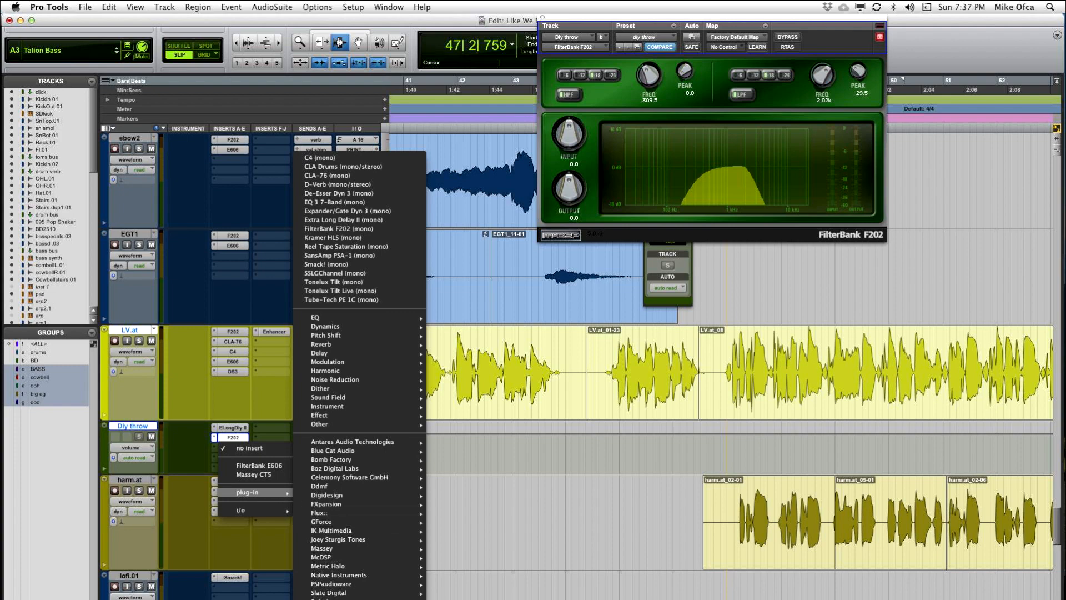
mouse_move(345, 599)
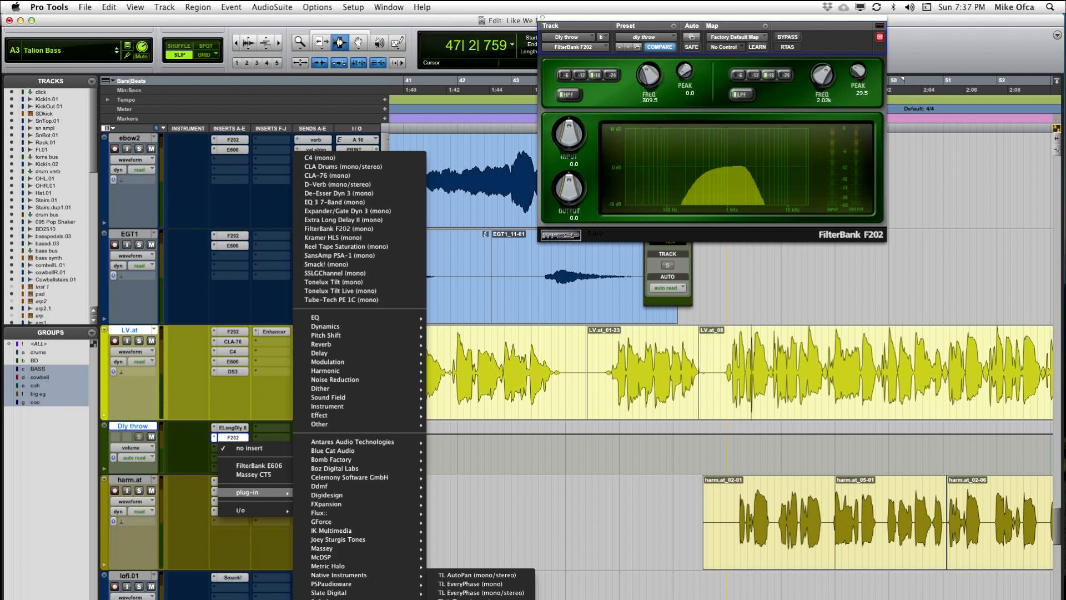
left_click(476, 575)
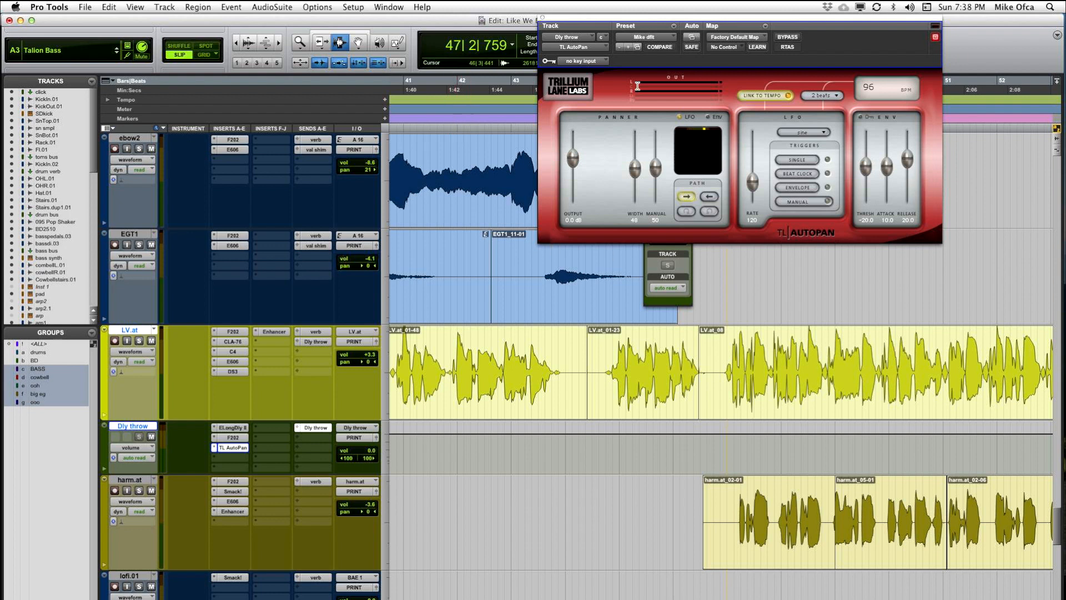
left_click_drag(653, 19, 516, 55)
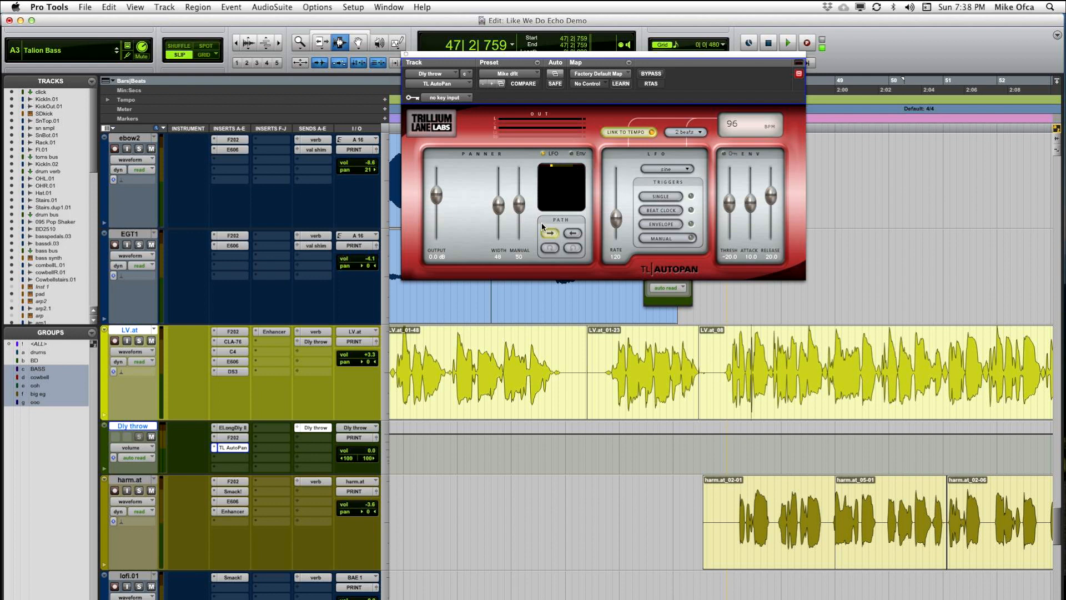
left_click_drag(499, 204, 499, 209)
Step: Add a second send on the Dly throw track to the verb (Stereo) bus at about -12.6 dB
left_click(316, 438)
mouse_move(338, 467)
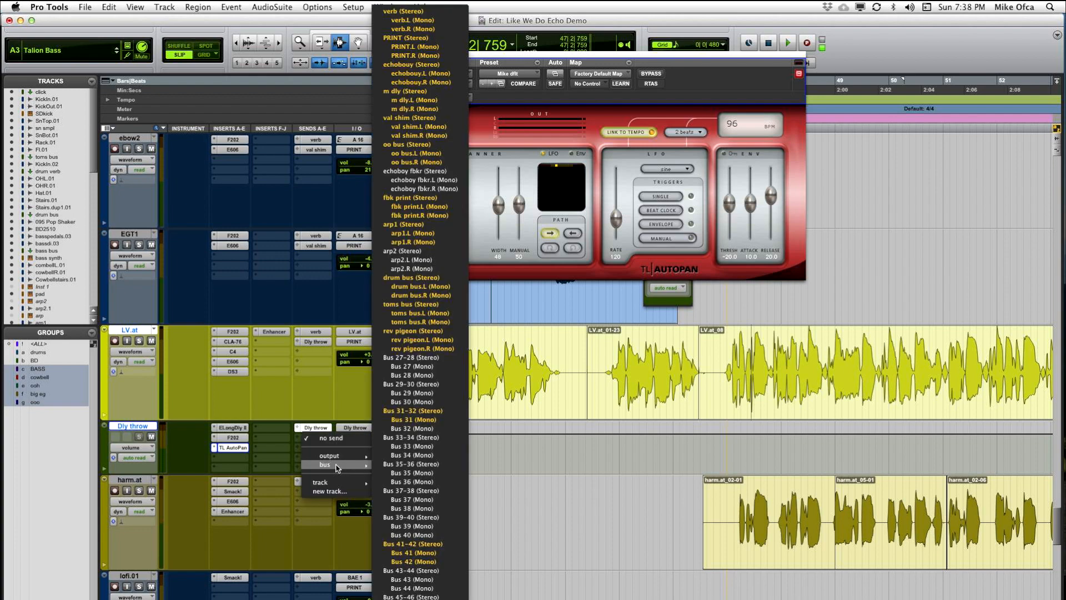
mouse_move(416, 598)
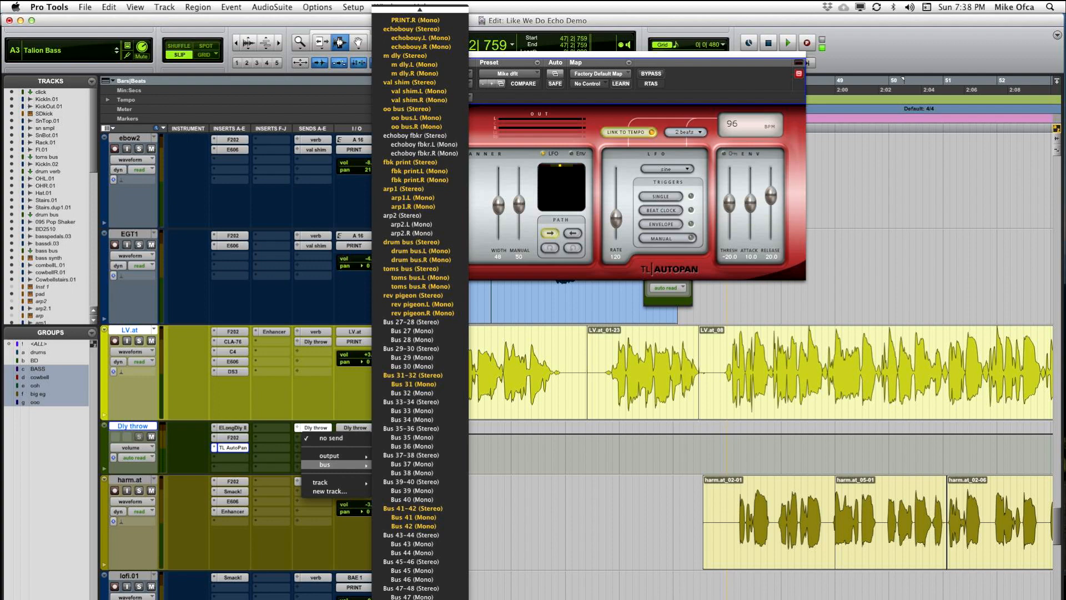
mouse_move(419, 9)
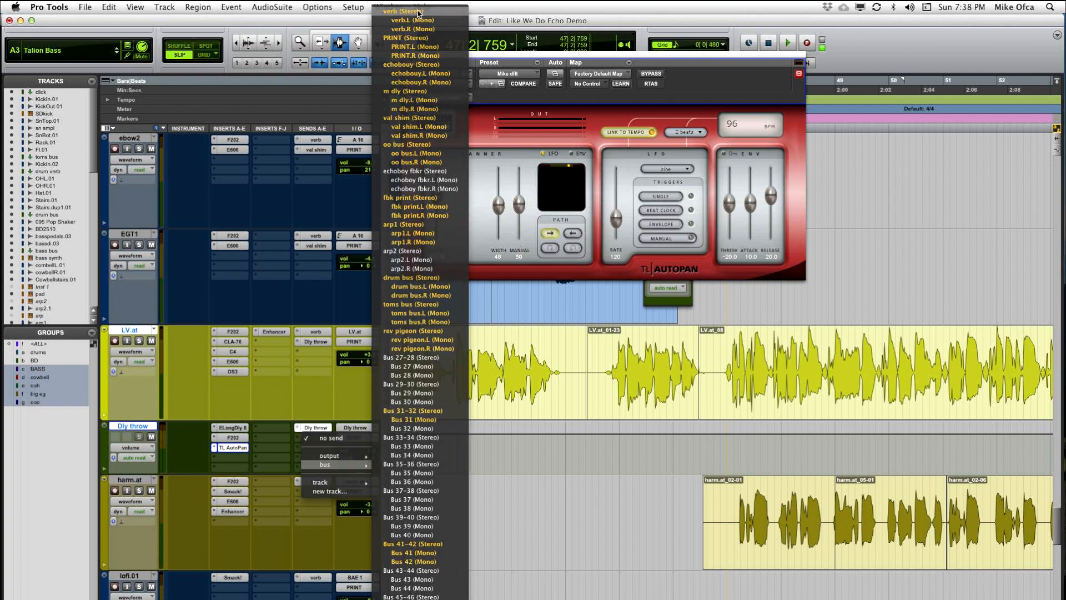
left_click(419, 11)
left_click_drag(646, 271, 659, 238)
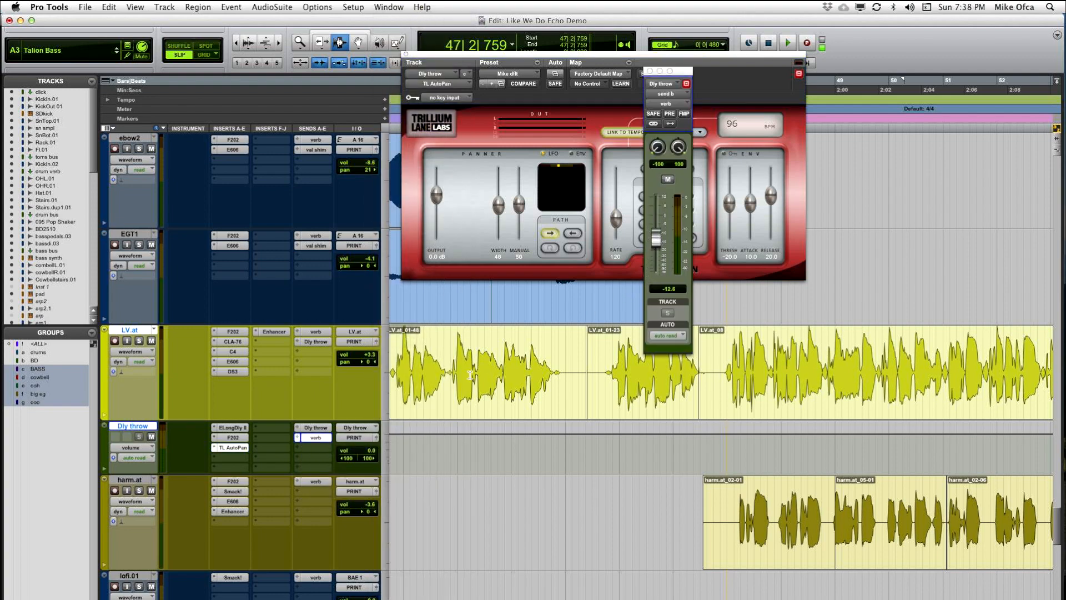
Step: Play from about 46|4|587 and raise LV.at's Dly throw send to about -10.7 dB during playback
left_click(722, 378)
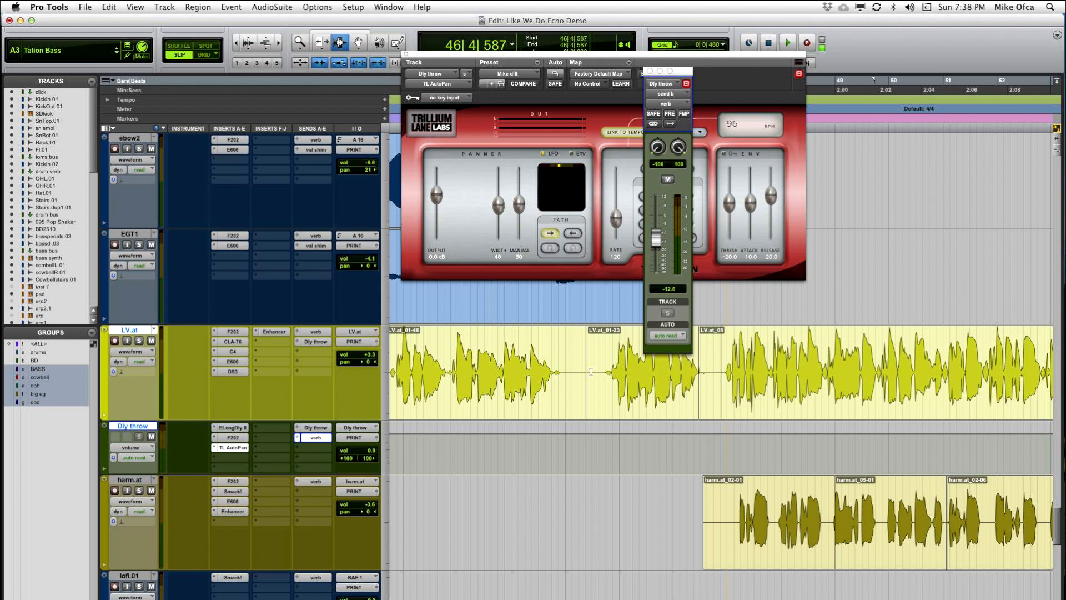
key("space")
left_click(316, 342)
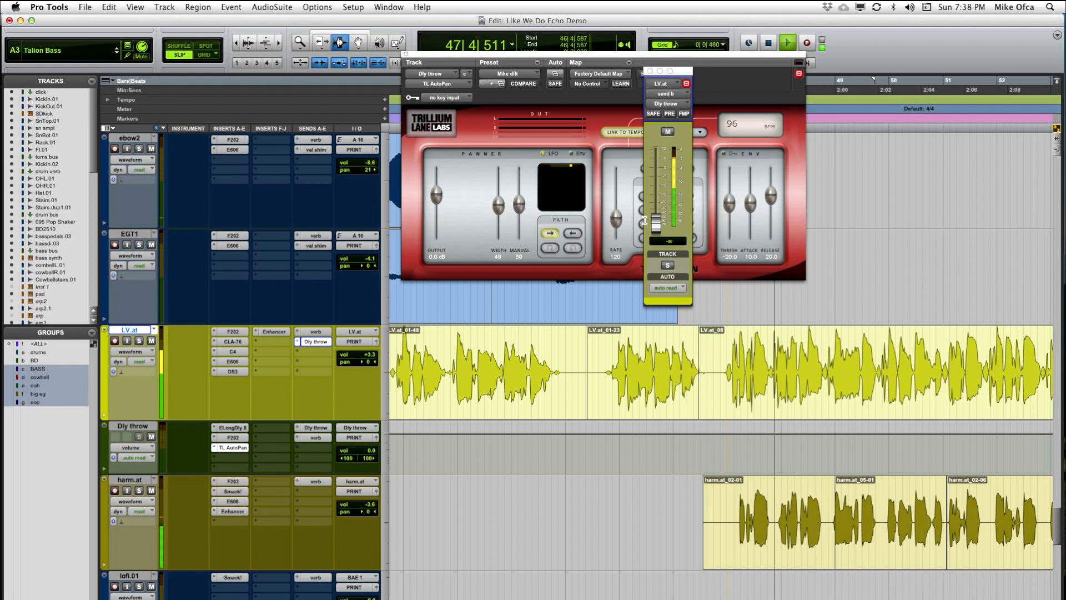
left_click_drag(655, 223, 657, 187)
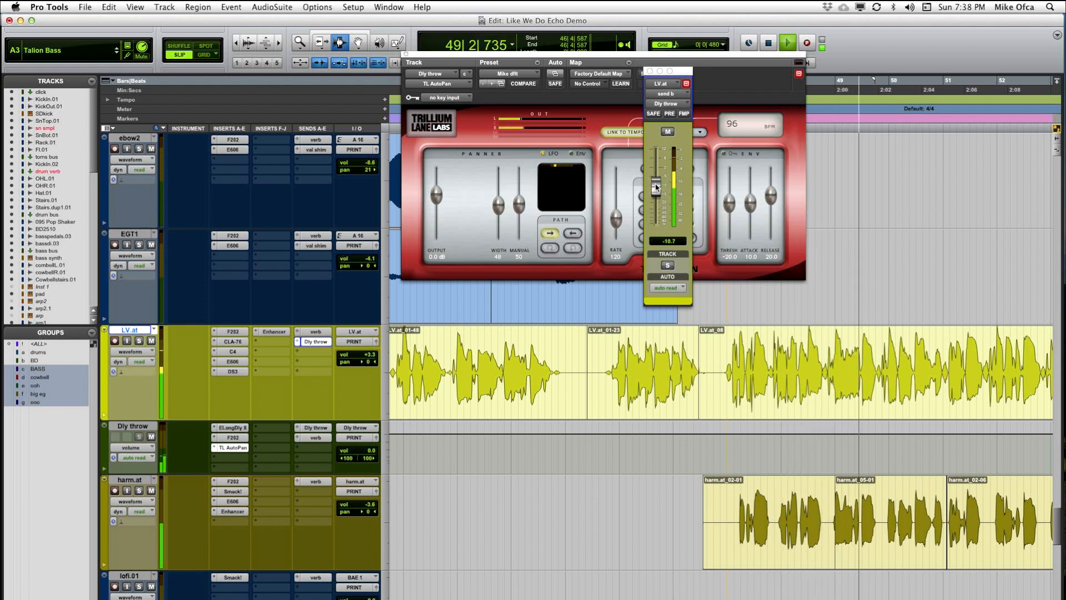
Step: Stop playback, set LV.at's Dly throw send to about -12.9 dB and close the TL AutoPan window
key("space")
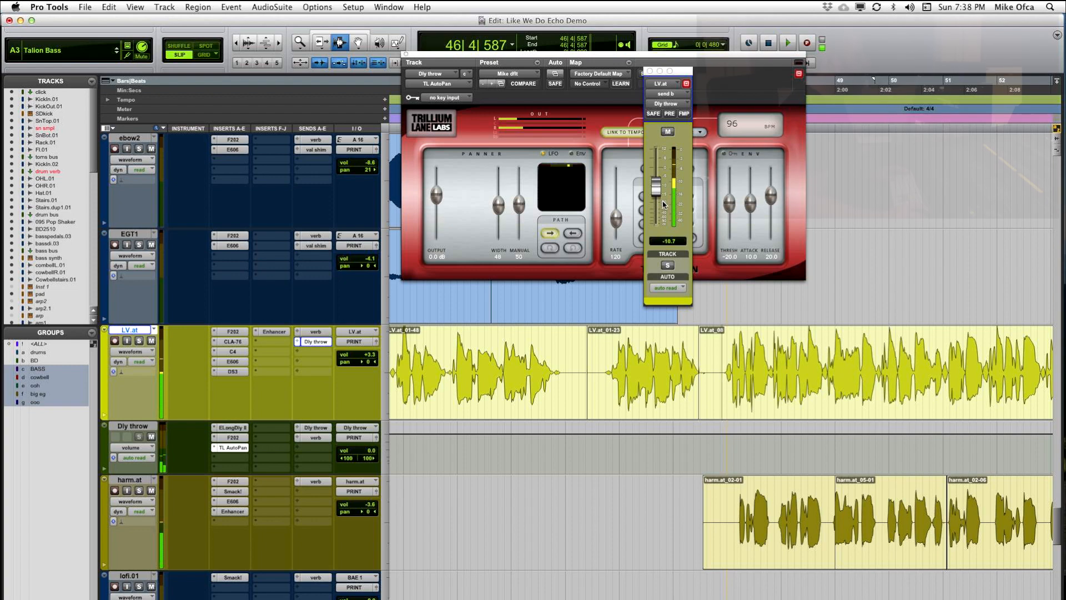
left_click_drag(659, 194, 657, 196)
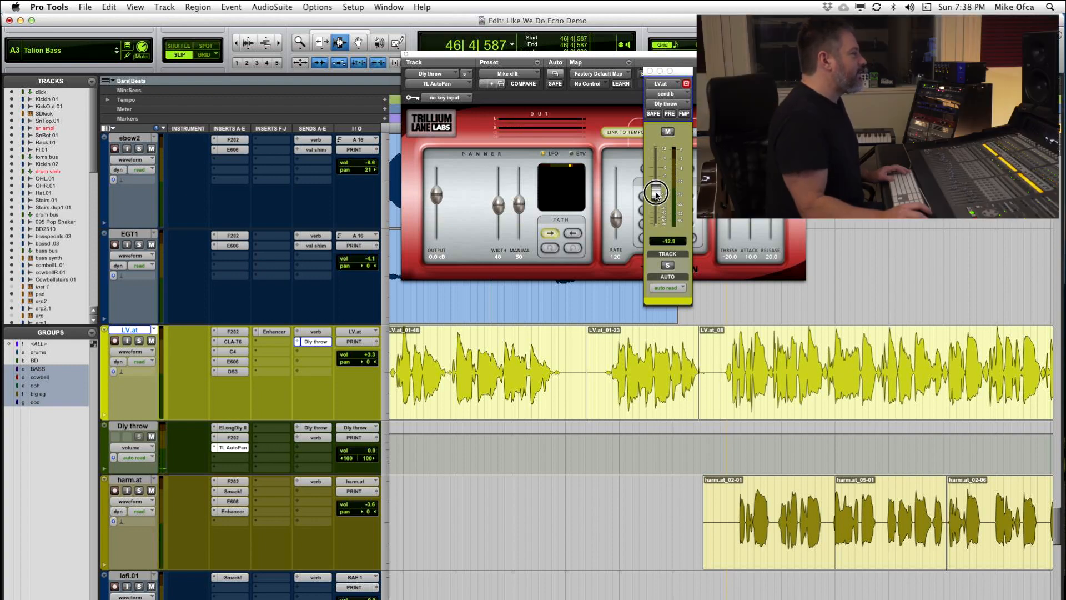
left_click(407, 55)
left_click(647, 360)
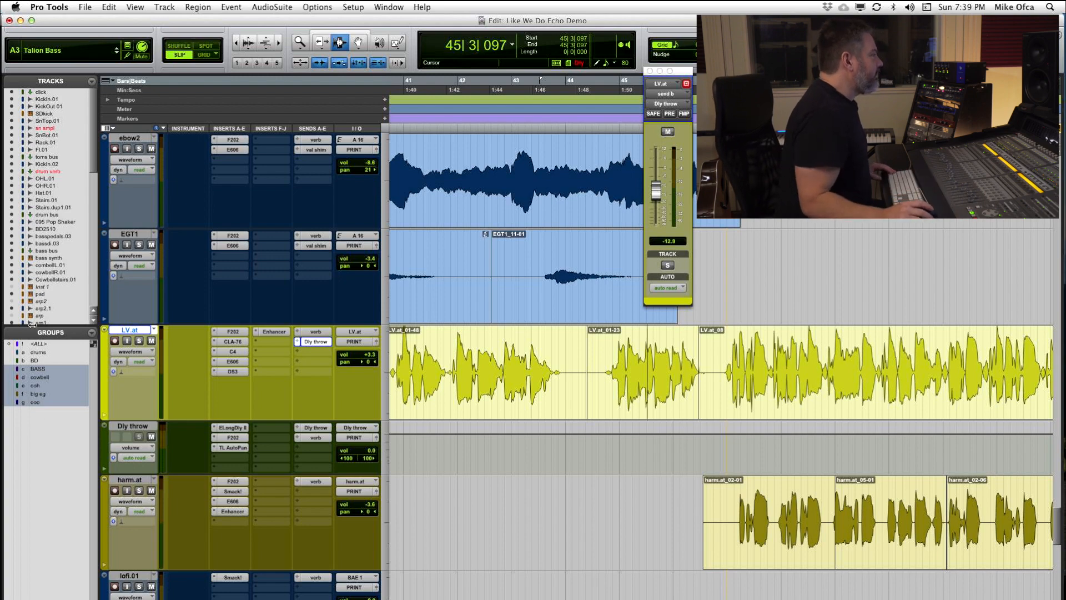
Step: Try setting the Dly throw track's automation mode to touch
scroll(167, 352, "down", 3)
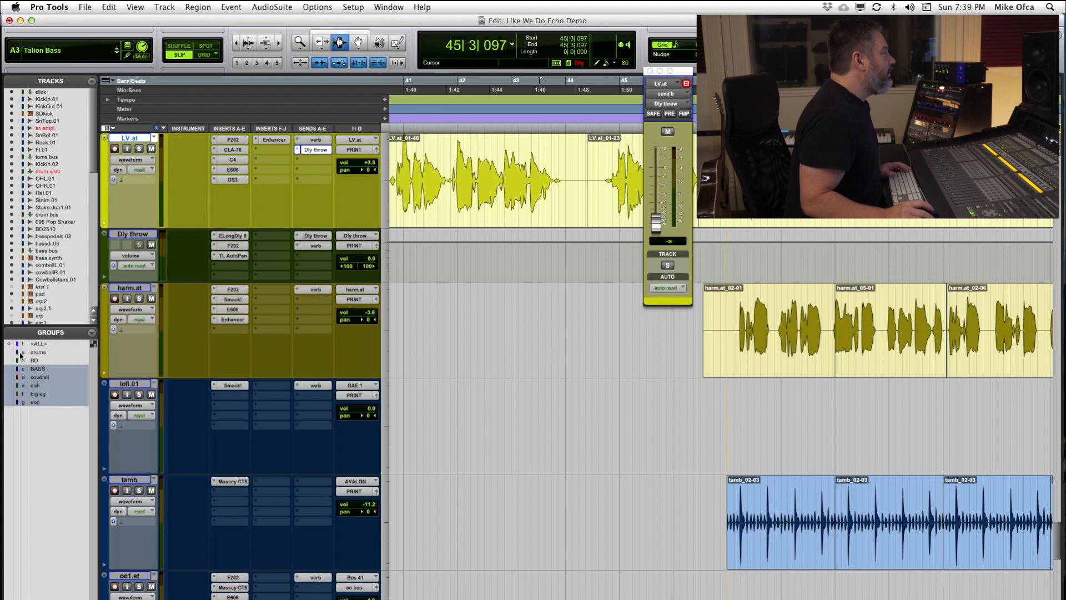
left_click(142, 270)
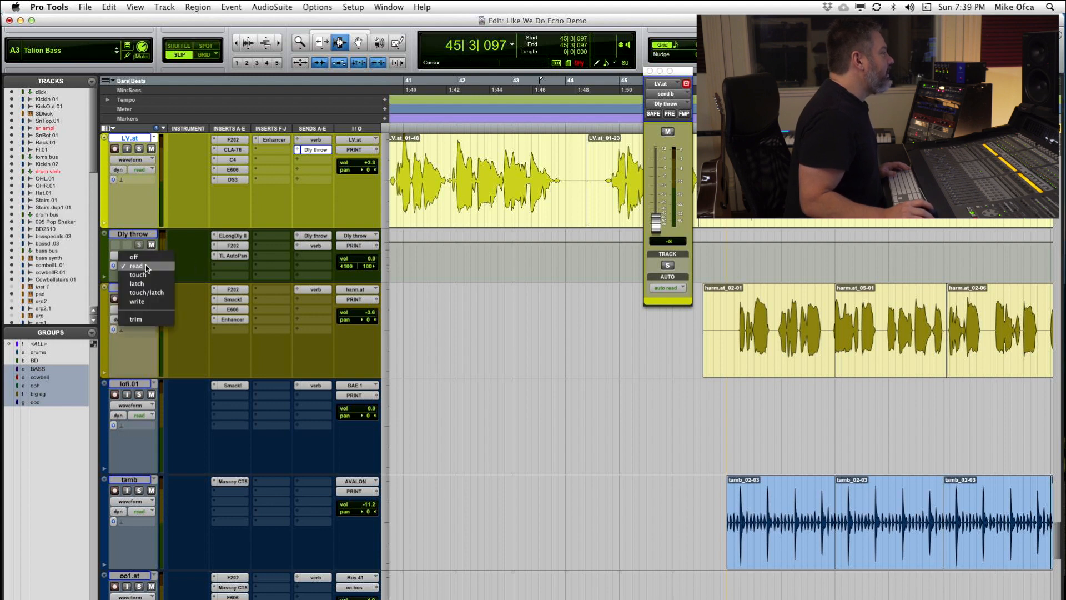
left_click(151, 274)
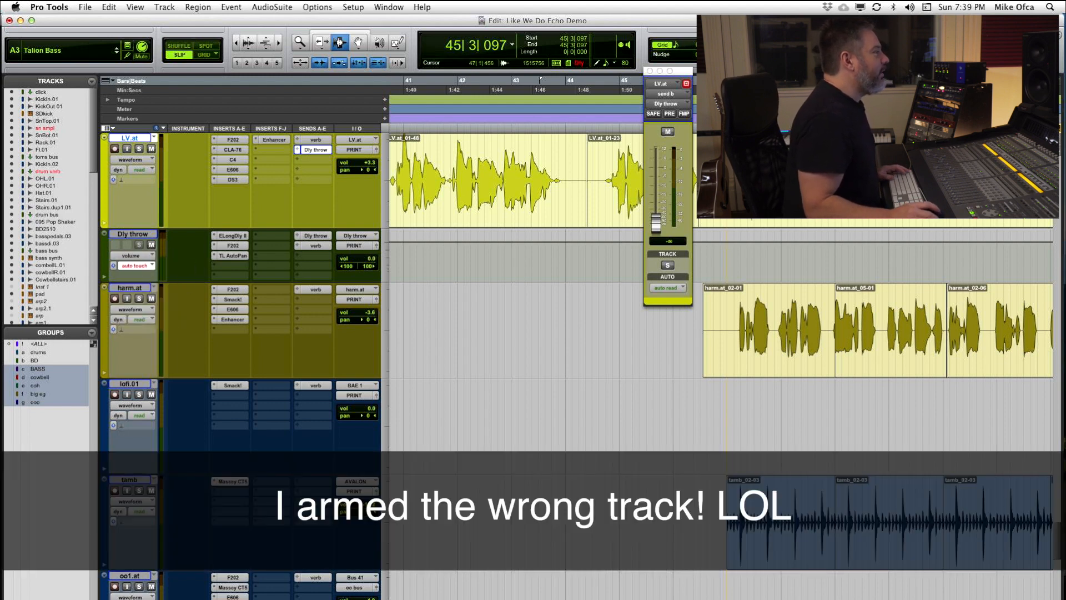
Step: Move the Dly throw send window clear of LV.at's waveform and play from 45|4|953
left_click_drag(675, 73, 548, 420)
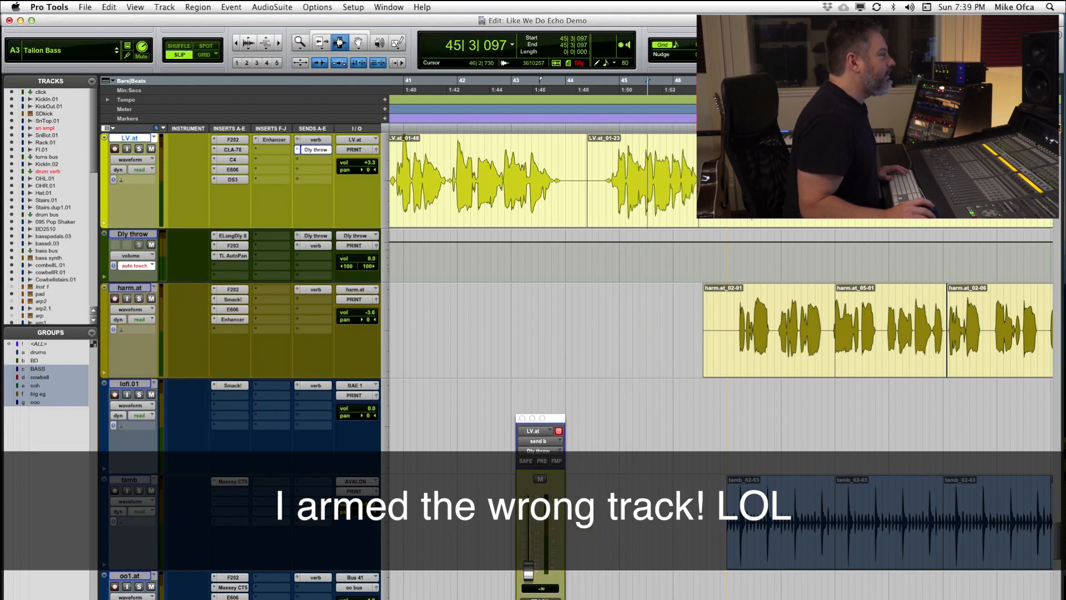
left_click(674, 151)
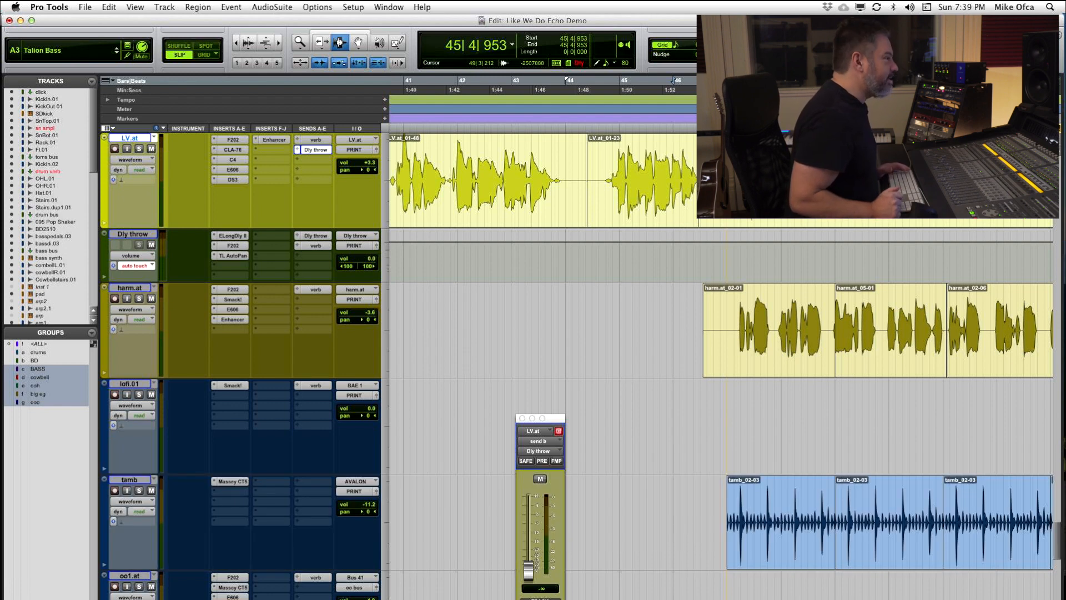
key("space")
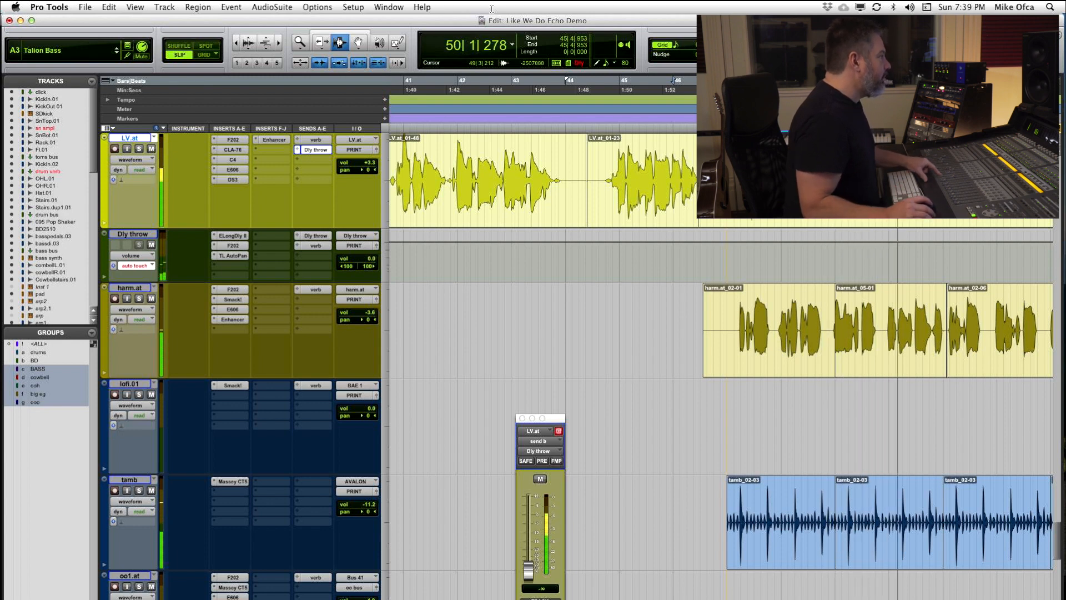
Step: Set LV.at's automation mode to touch and, with playback stopped, return the Dly throw track's mode to read
left_click(140, 169)
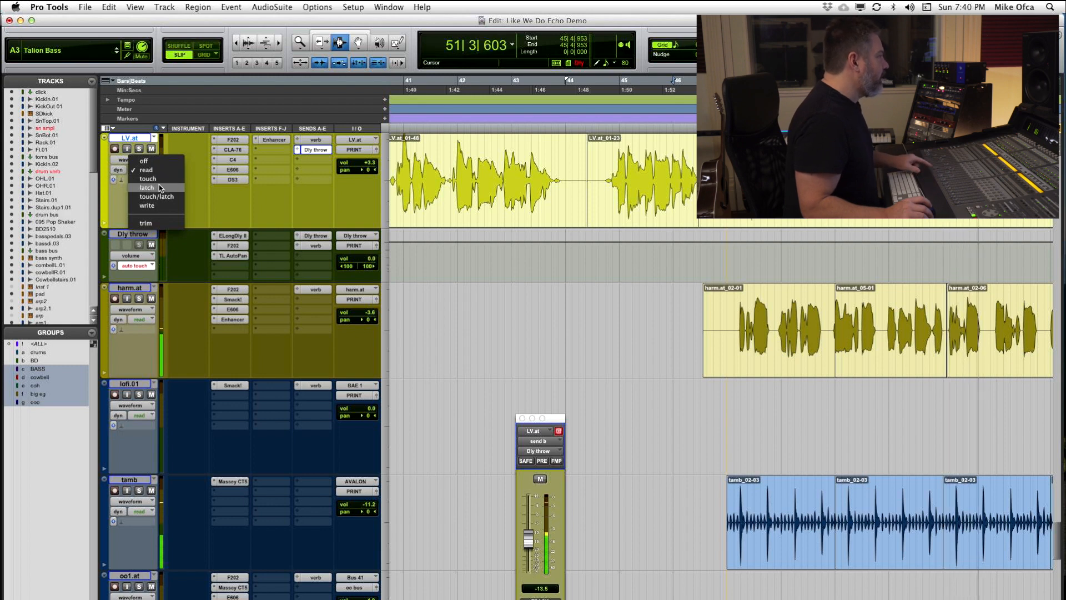
left_click(158, 182)
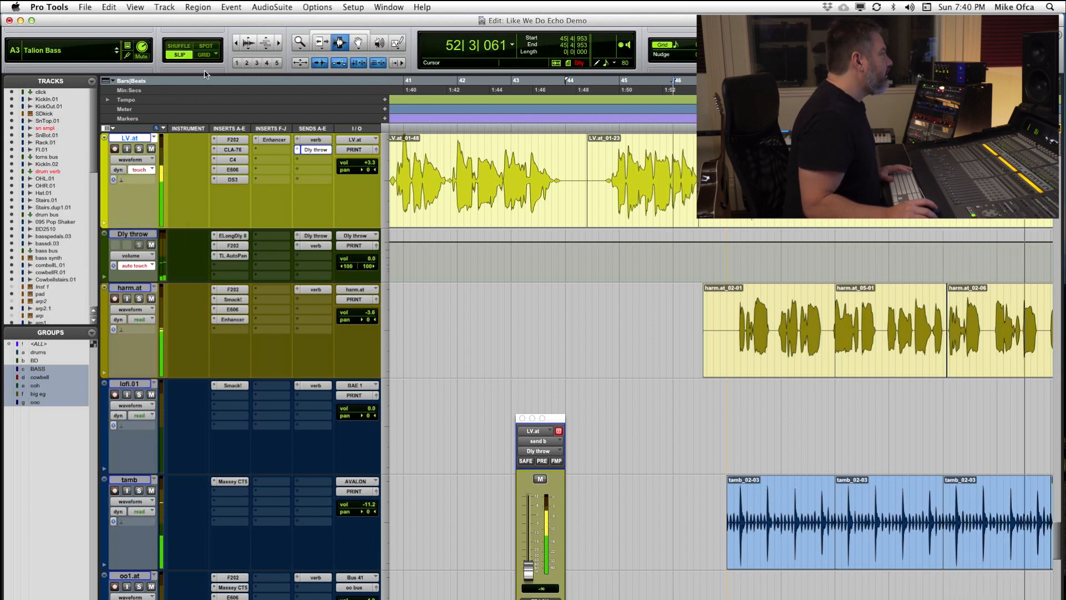
key("space")
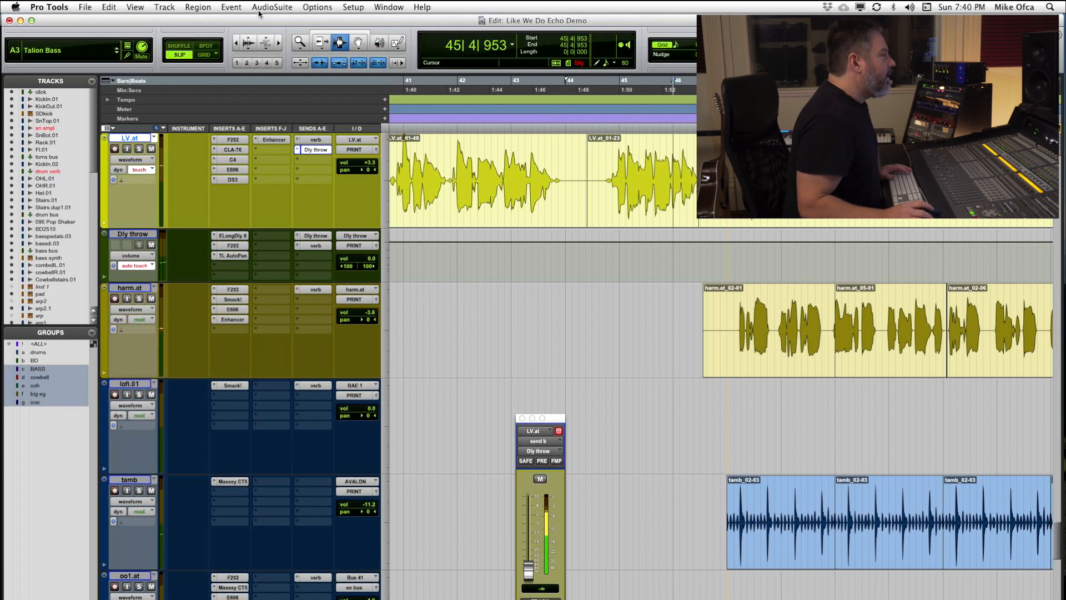
left_click(139, 266)
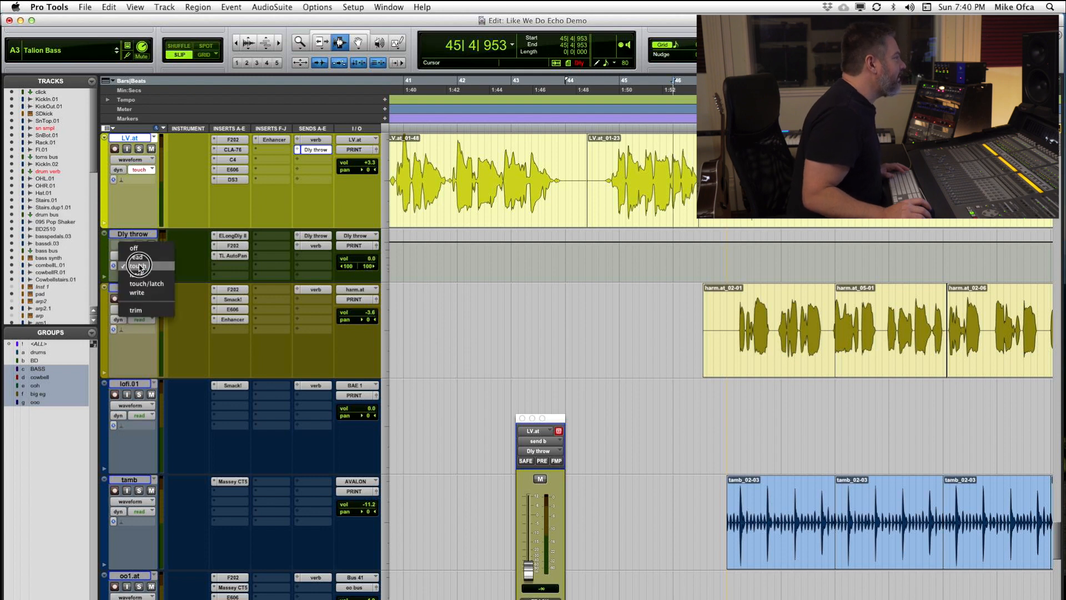
left_click(142, 257)
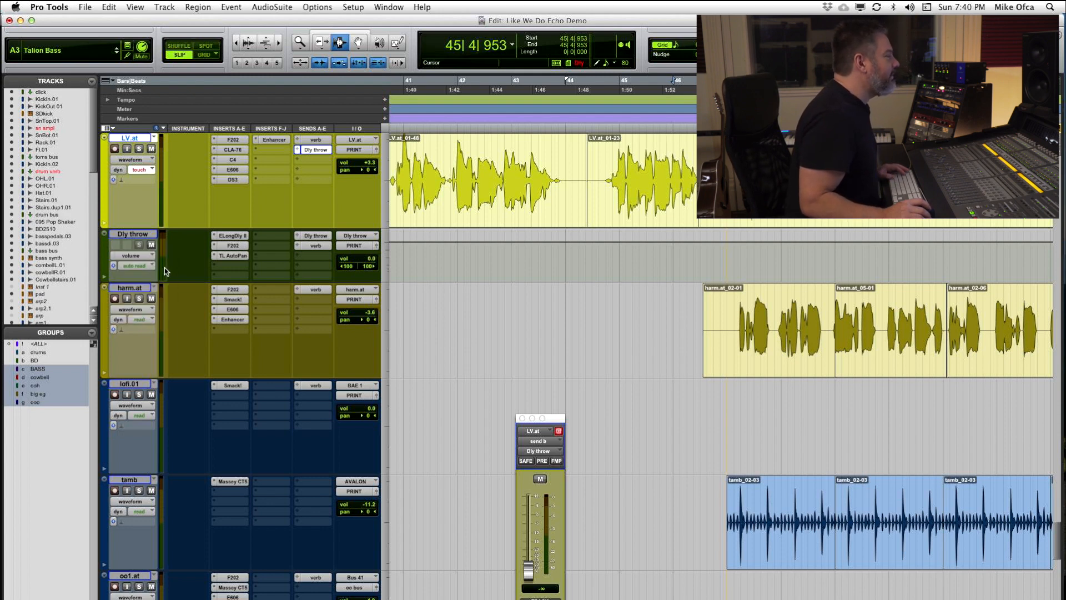
Step: Display the level automation of send b (Dly throw) on the LV.at track
left_click(129, 161)
mouse_move(171, 215)
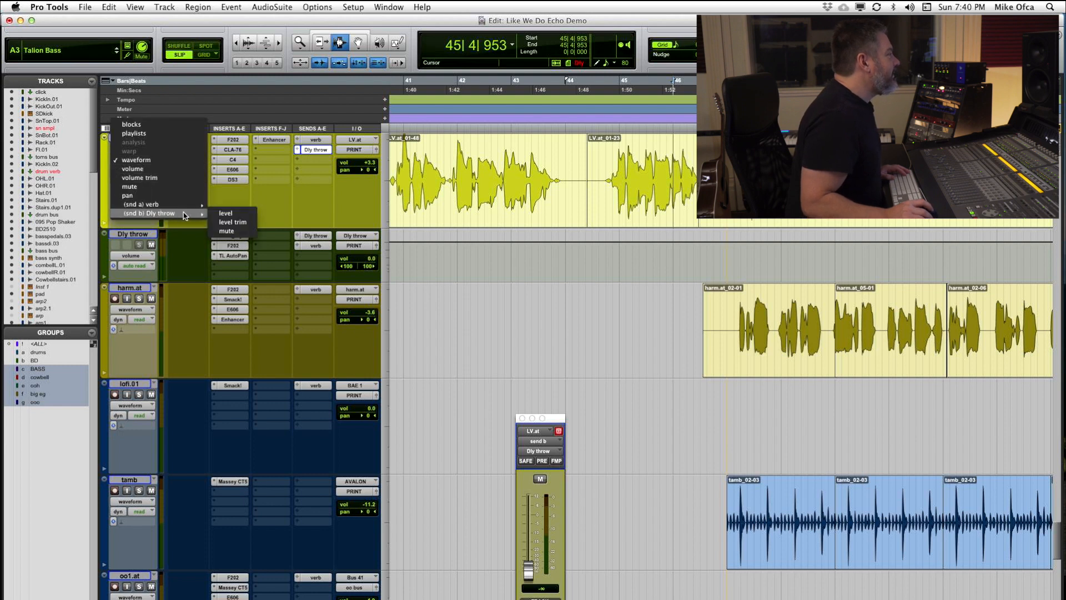
left_click(233, 214)
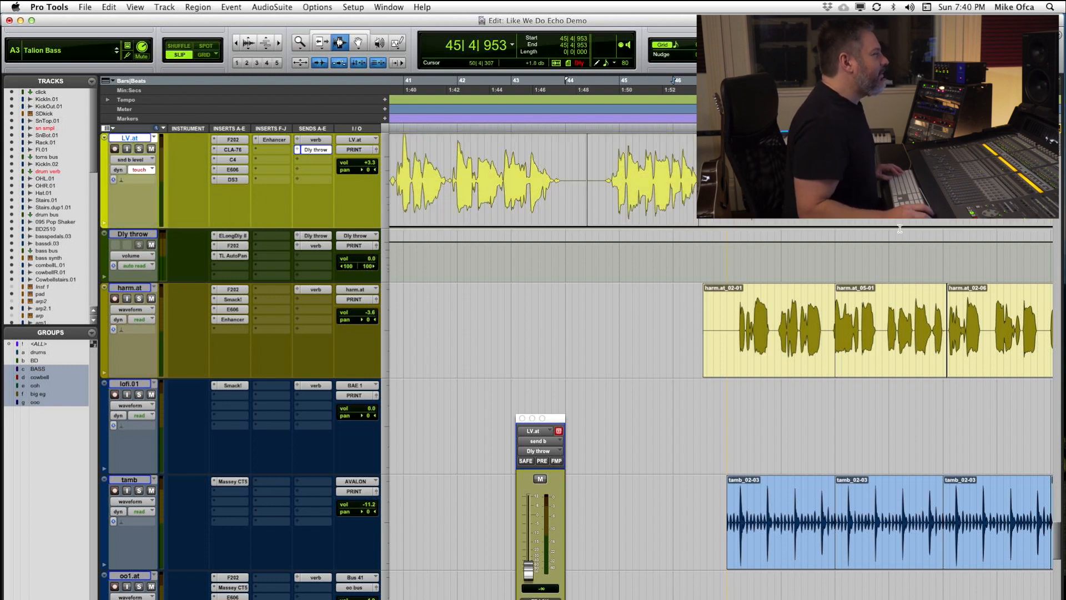
scroll(608, 221, "right", 10)
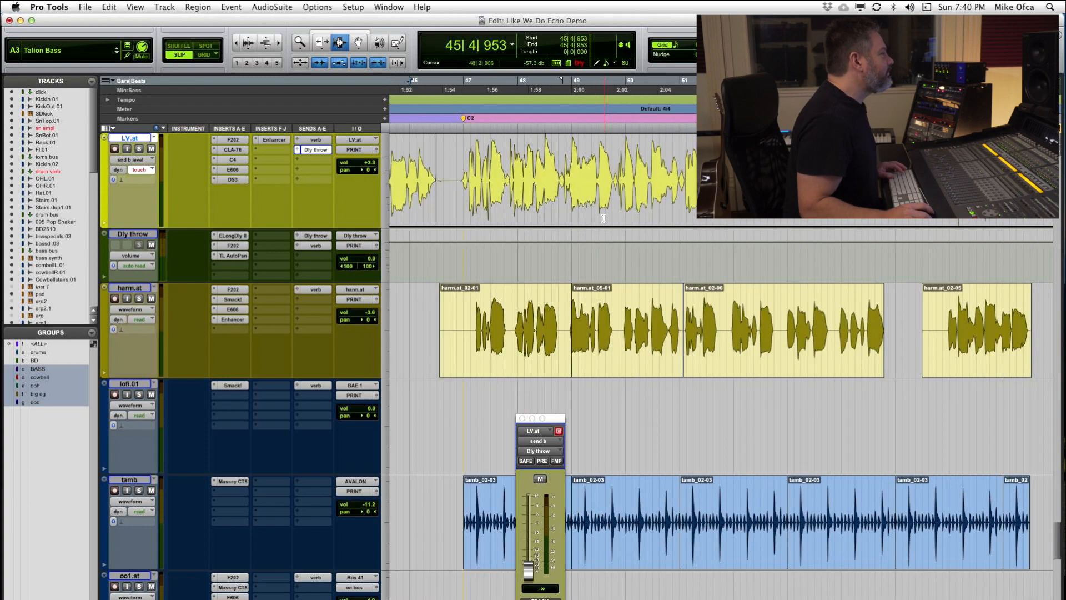
left_click(139, 160)
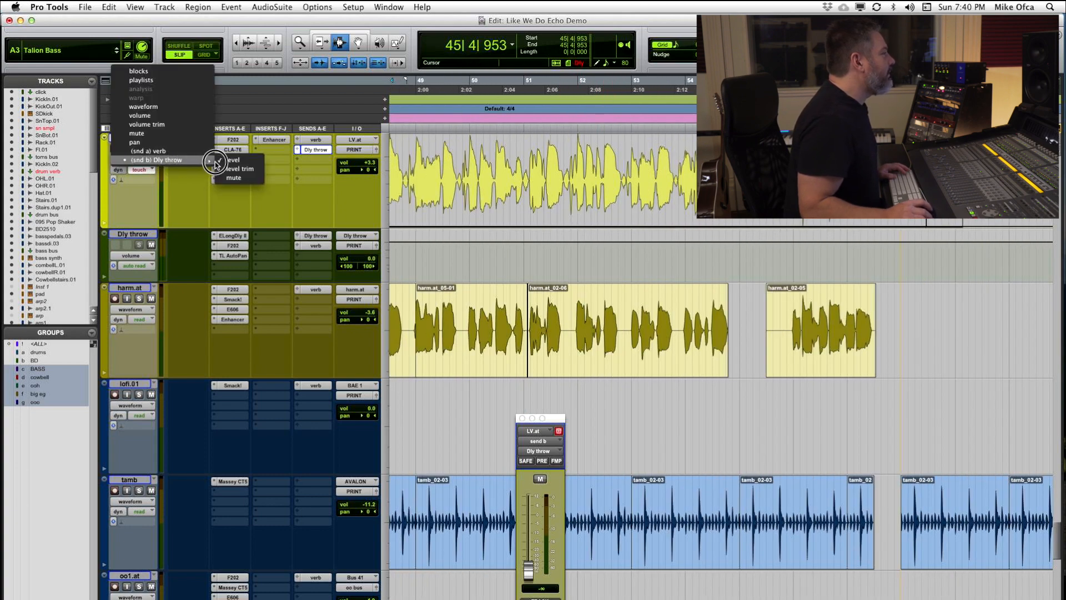
left_click(233, 160)
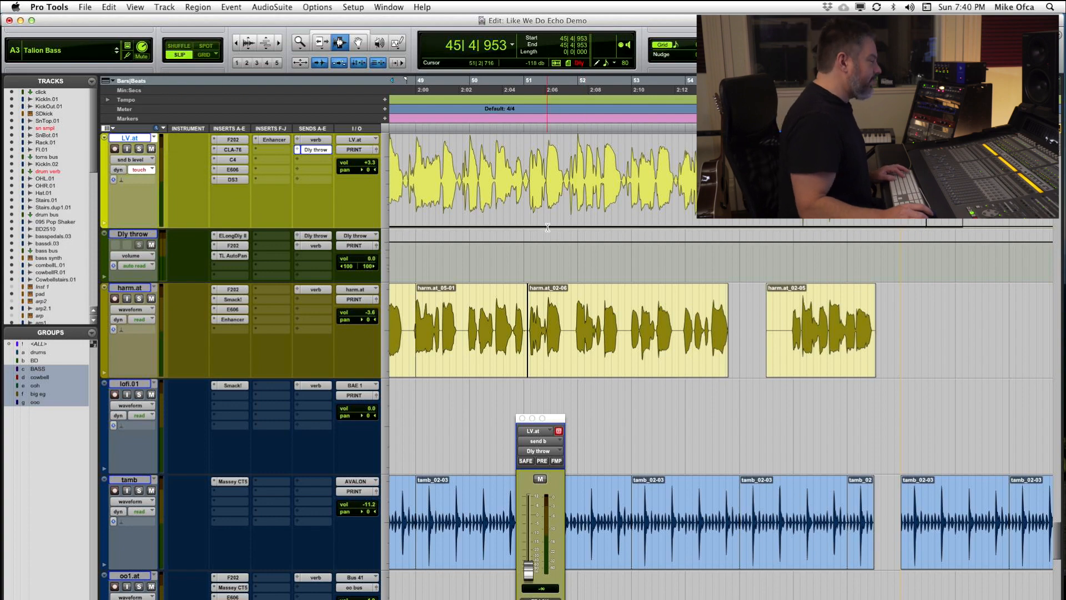
Step: Play briefly from 46|4|863 and reposition the playback start on LV.at to 44|4|884
key("r")
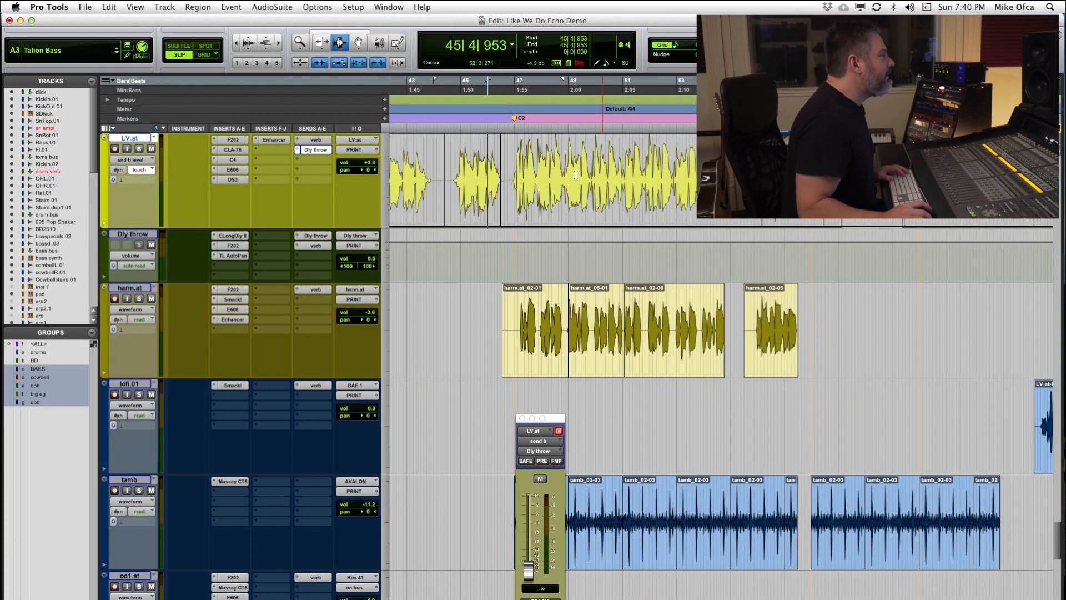
key("space")
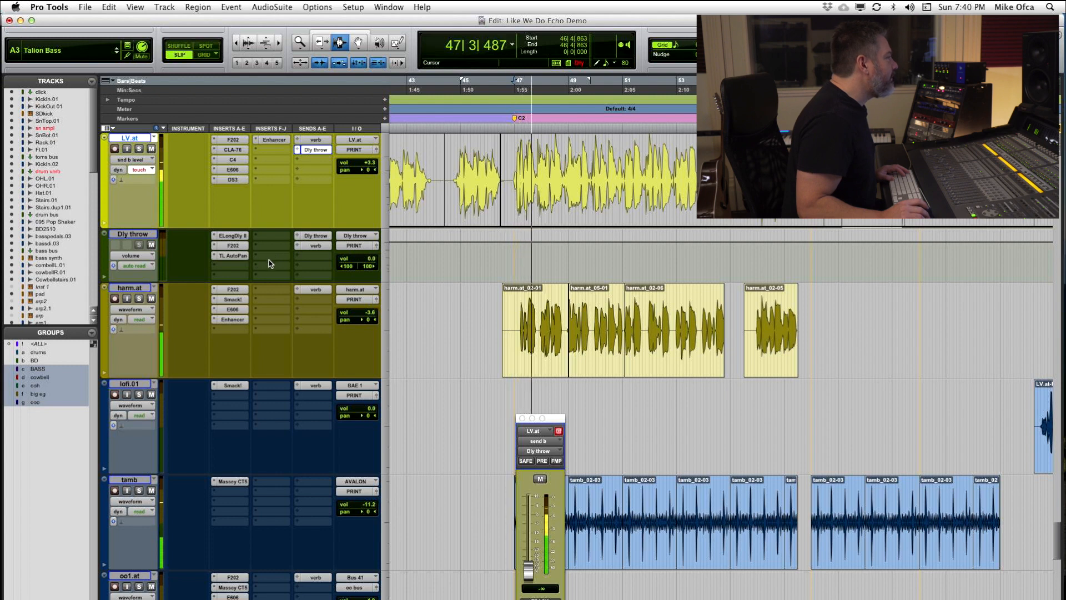
key("space")
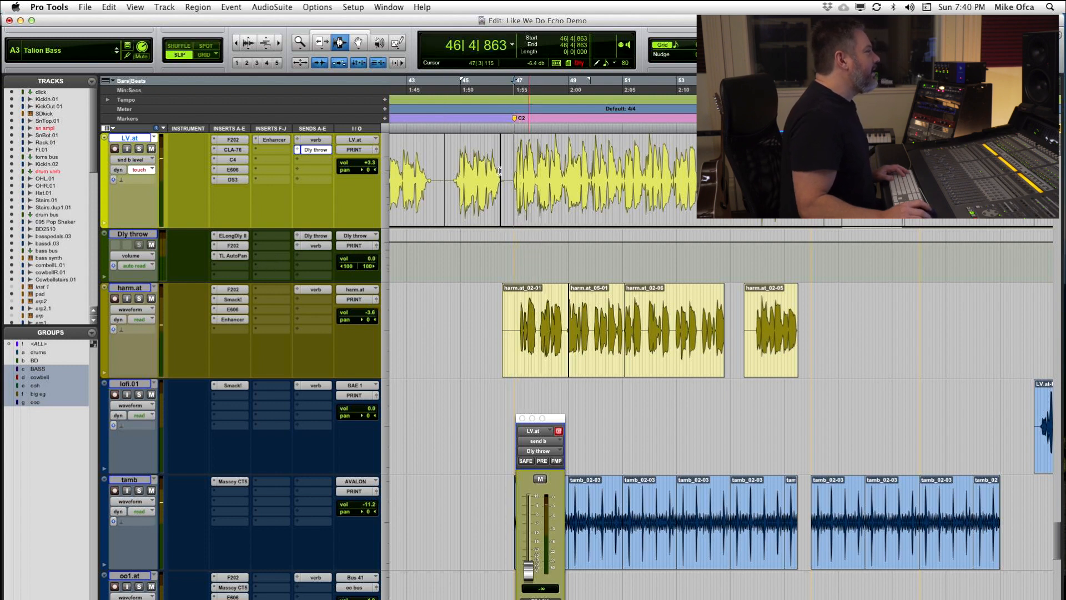
left_click(461, 169)
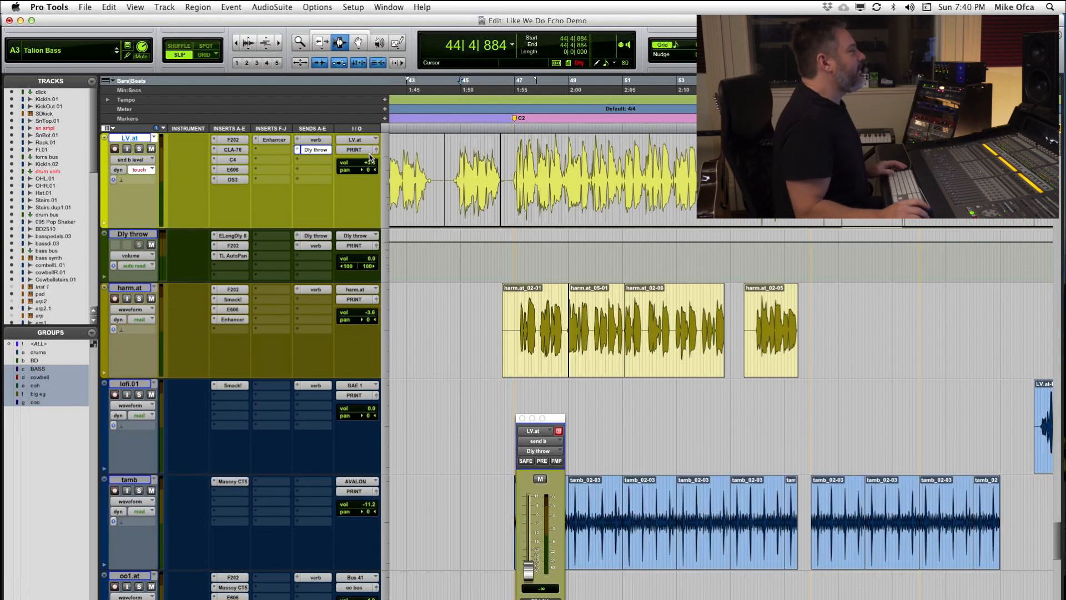
Step: Open the Automation window beside LV.at's waveform to check which parameters, including send volume, are write-enabled
left_click(370, 8)
key("super+4")
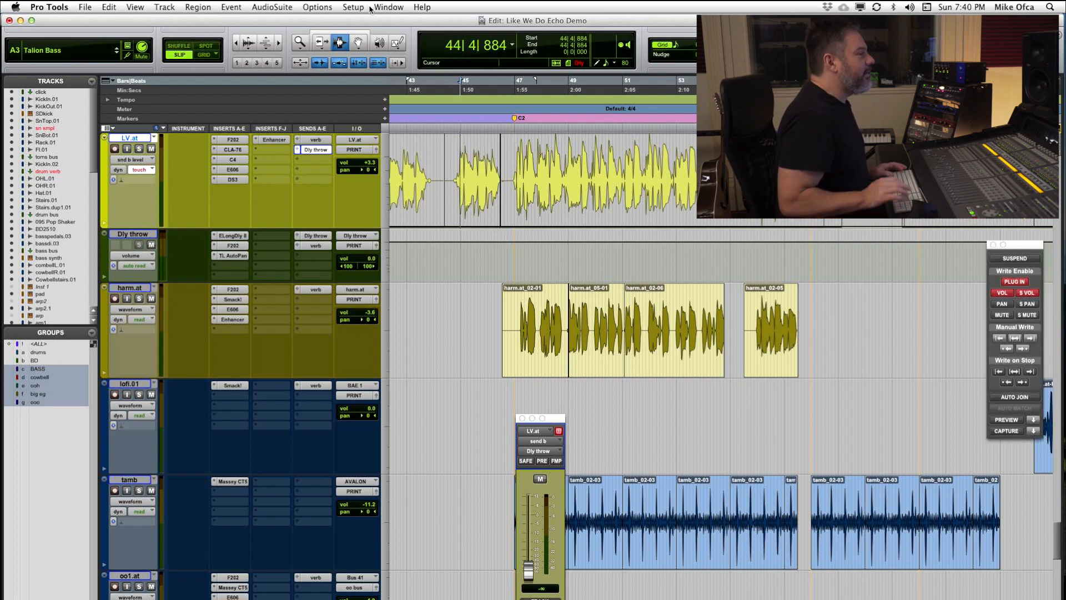
left_click_drag(1026, 247, 721, 134)
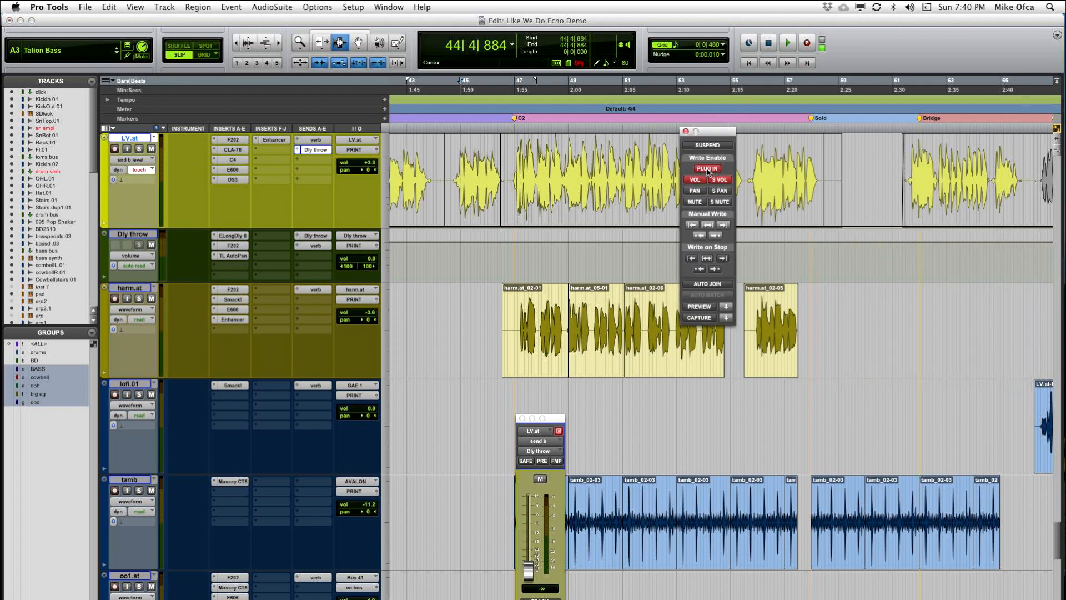
Step: Close the Automation window and write four Dly throw send level rides on LV.at during playback from 44|4|884
left_click(686, 132)
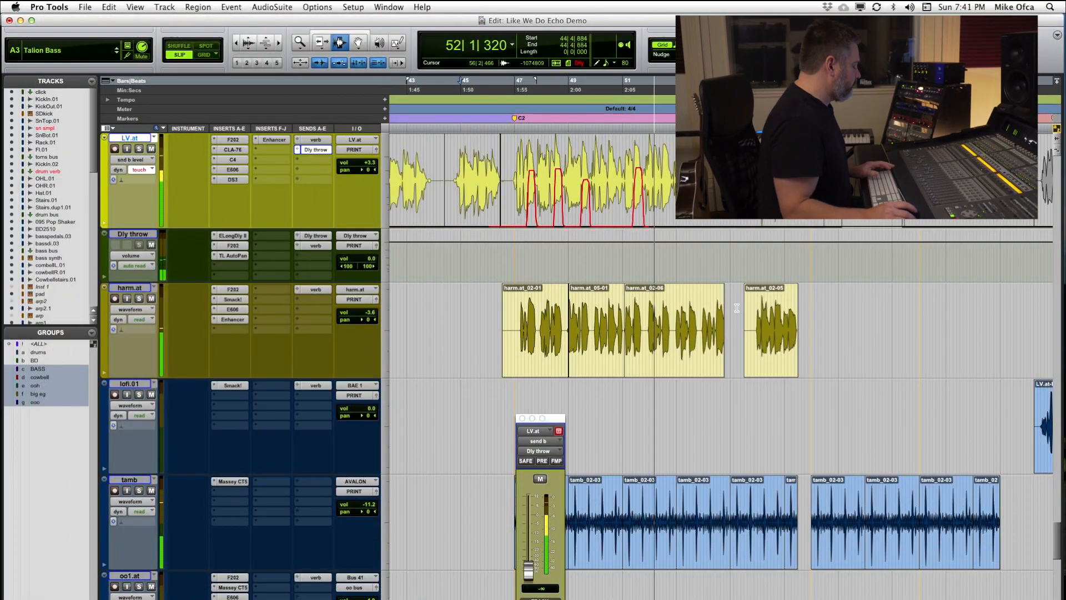
key("space")
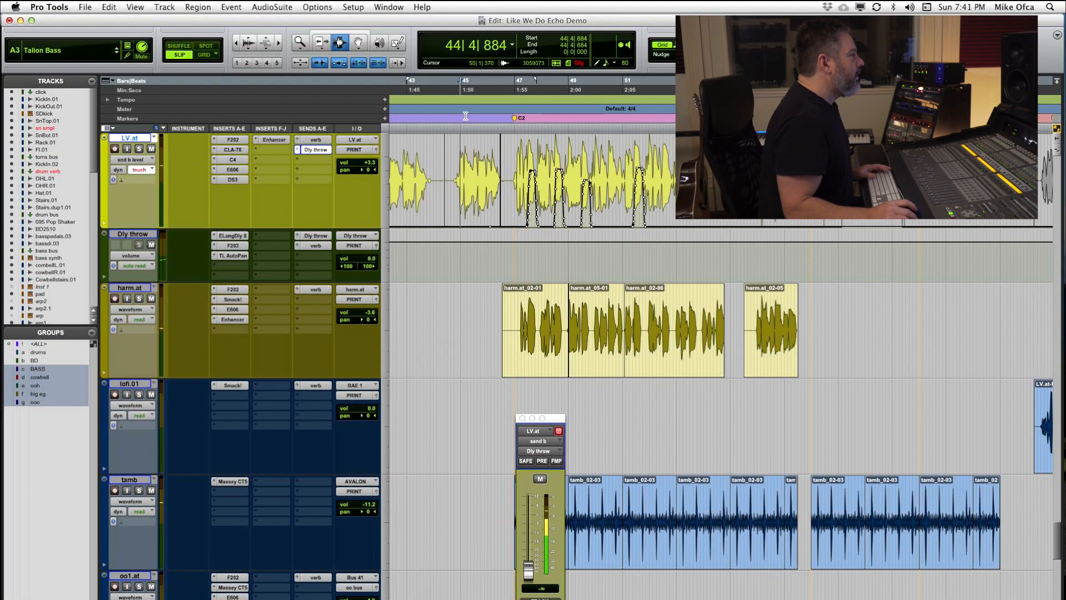
Step: Set LV.at's automation mode to read, solo the track and play back the written throws from 46|4|310
left_click(513, 180)
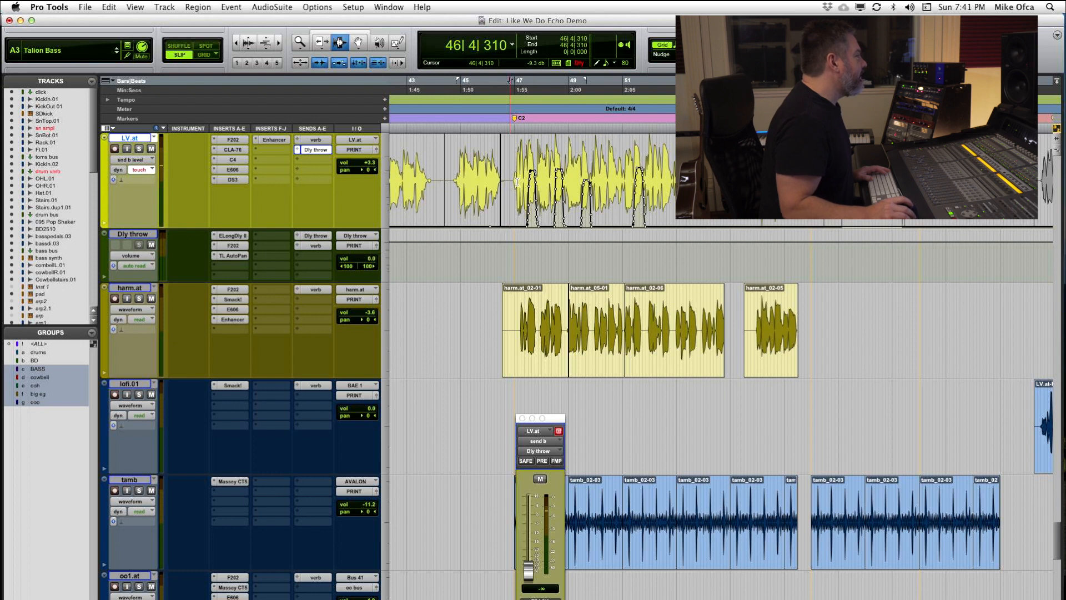
left_click(144, 172)
left_click(142, 166)
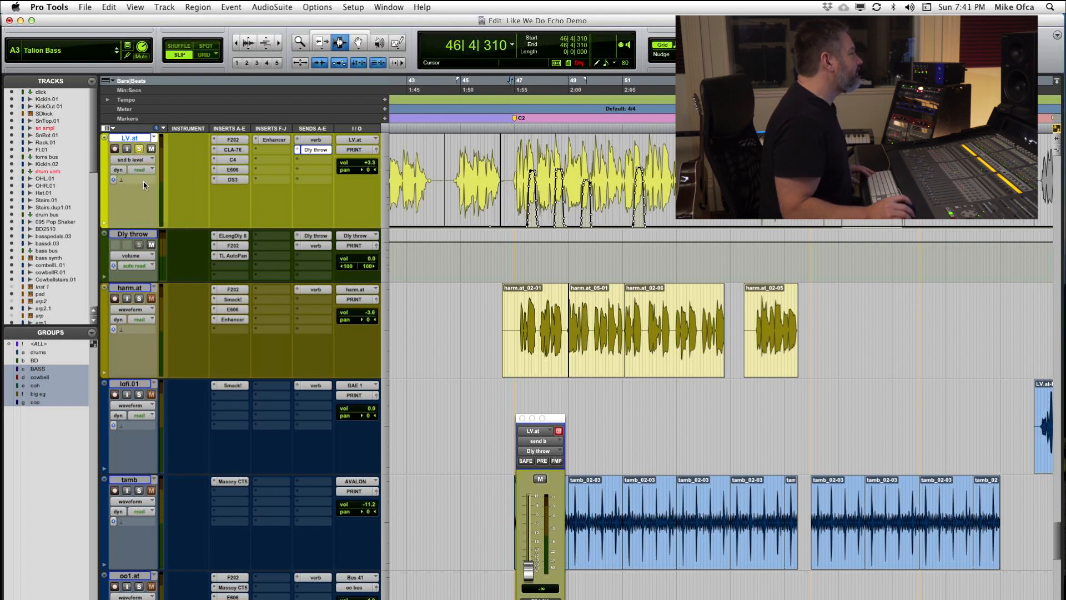
key("space")
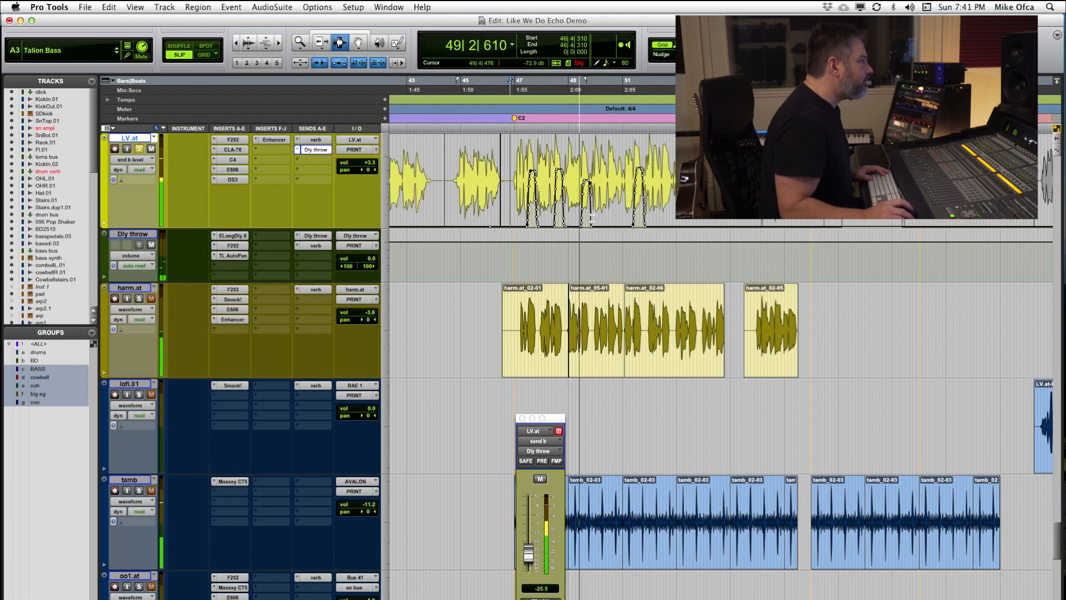
key("space")
Step: Enlarge the LV.at track and select the start of its second send throw, from 48|2|827 to 48|3|440
left_click_drag(531, 188, 567, 199)
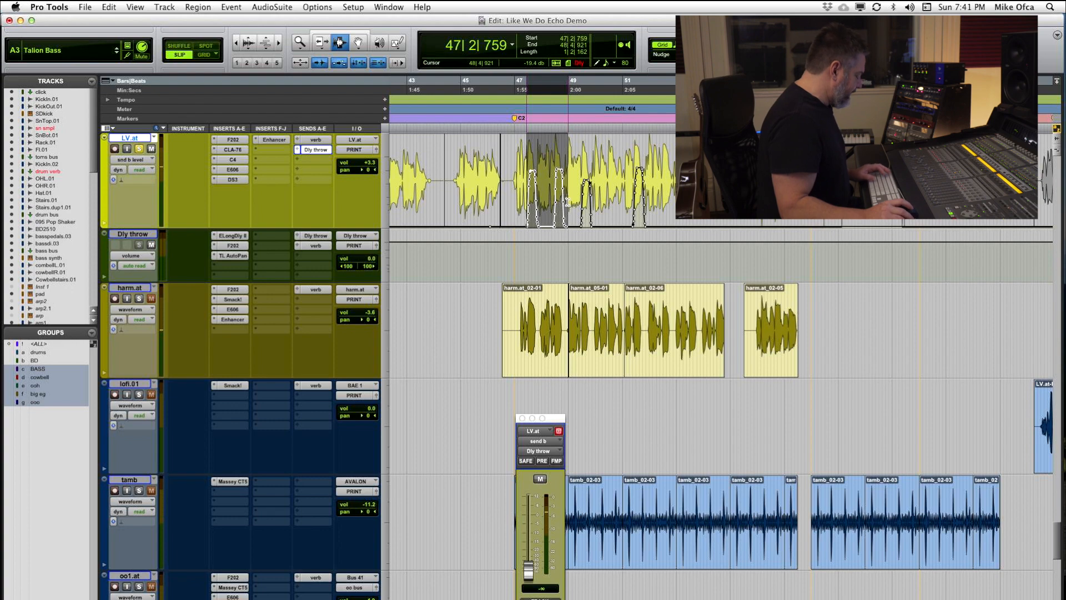
key("t")
key("t")
key("t")
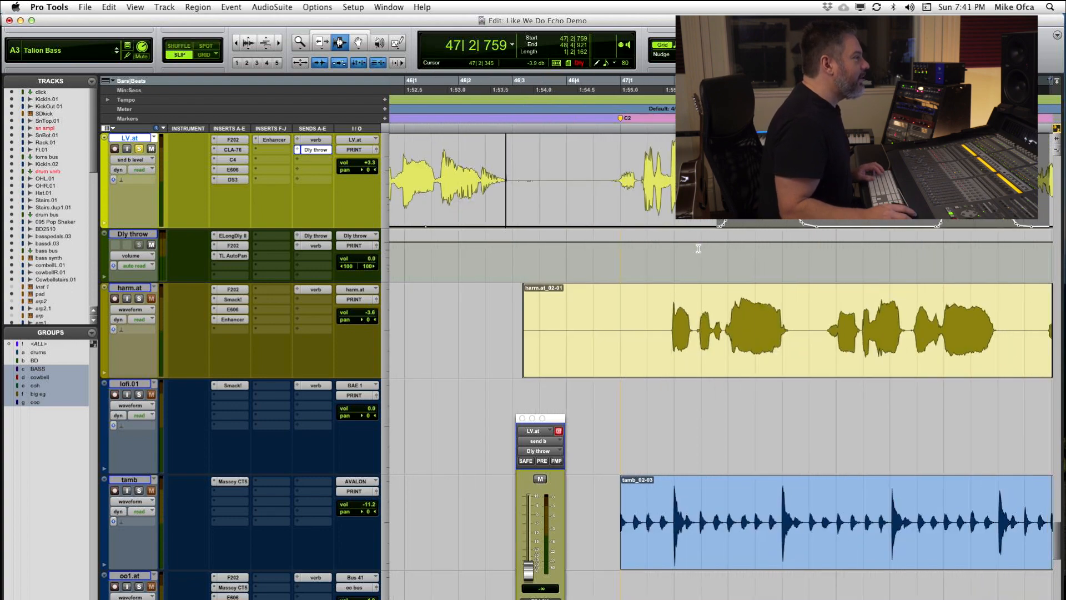
scroll(697, 245, "right", 2)
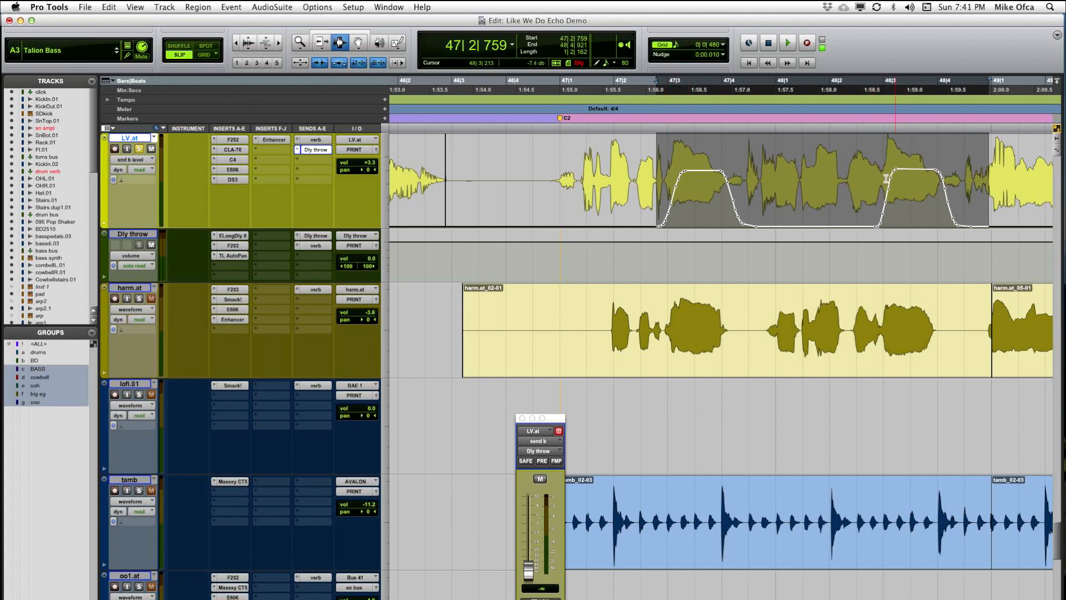
left_click_drag(190, 227, 189, 442)
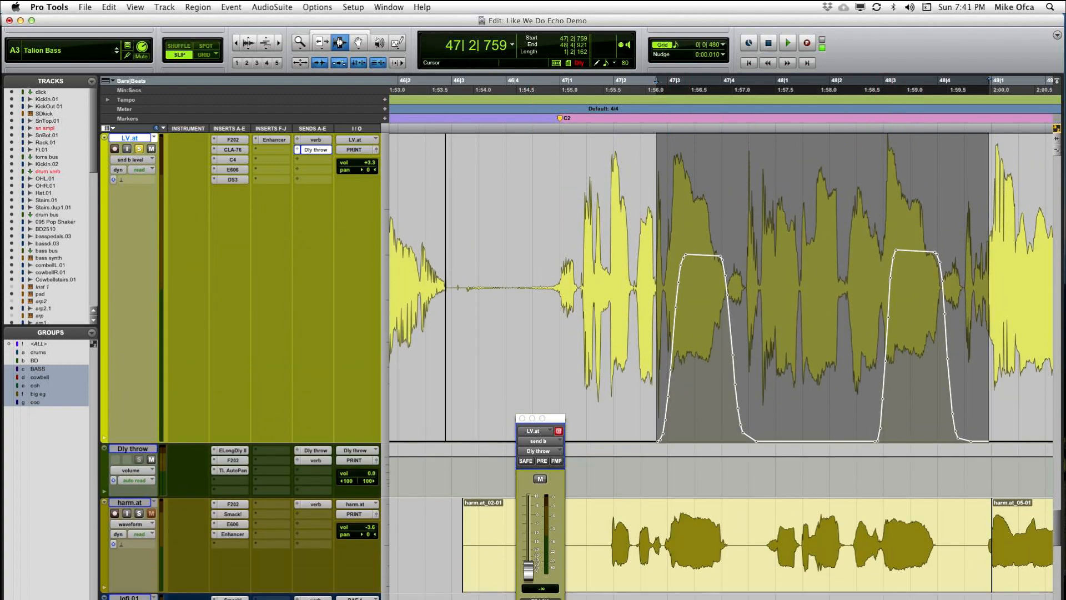
left_click(908, 275)
left_click_drag(908, 276, 876, 303)
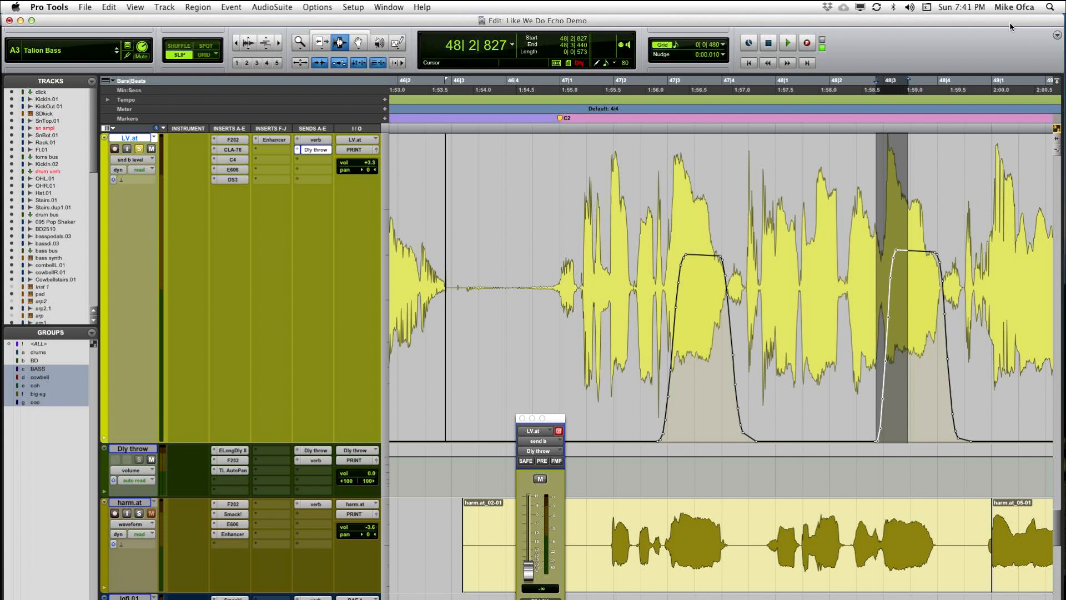
Step: Nudge the selected start of LV.at's second send throw earlier, so the selection begins at 48|2|474
key("KP_Subtract")
key("KP_Subtract")
key("KP_Subtract")
key("KP_Subtract")
key("KP_Subtract")
key("KP_Subtract")
key("KP_Subtract")
key("KP_Subtract")
key("KP_Subtract")
key("KP_Subtract")
key("KP_Subtract")
key("KP_Subtract")
key("KP_Subtract")
key("KP_Subtract")
key("KP_Subtract")
key("KP_Subtract")
key("KP_Subtract")
key("KP_Subtract")
key("KP_Subtract")
key("KP_Subtract")
key("KP_Subtract")
key("KP_Subtract")
key("KP_Subtract")
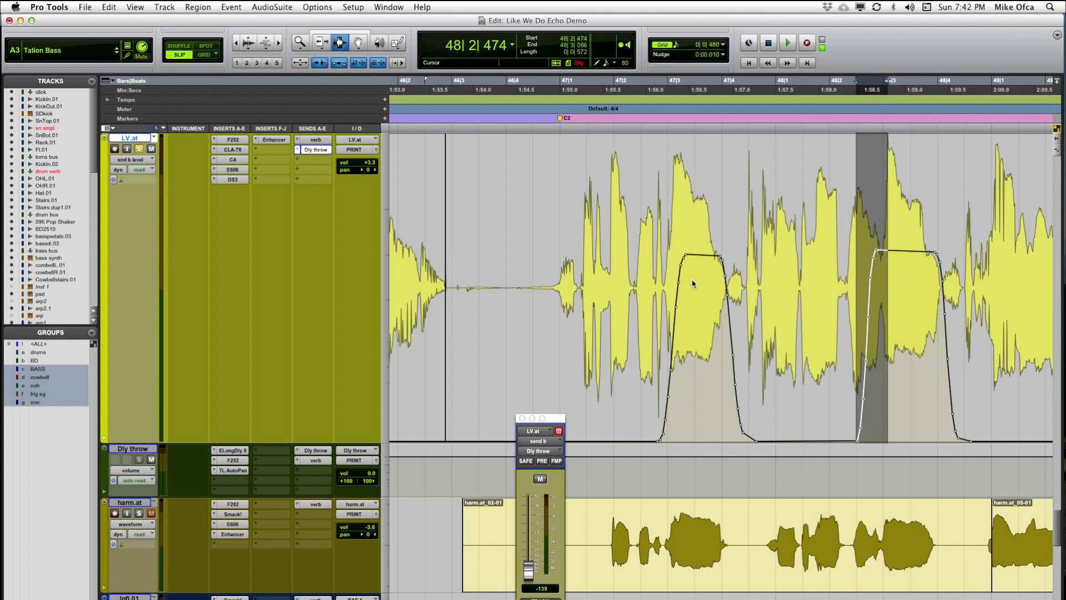
Step: Select the rising start of LV.at's first send throw, from 47|2|818 to 47|3|411, and nudge it earlier to 47|2|634
left_click(694, 276)
left_click_drag(692, 275, 660, 303)
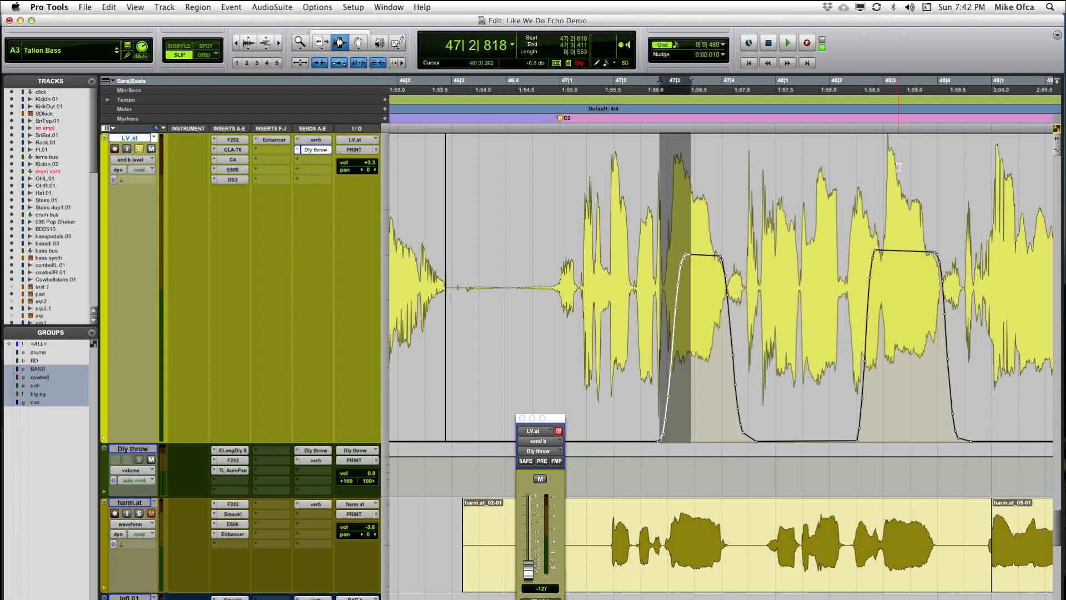
key("KP_Subtract")
key("KP_Subtract")
key("KP_Subtract")
key("KP_Subtract")
key("KP_Subtract")
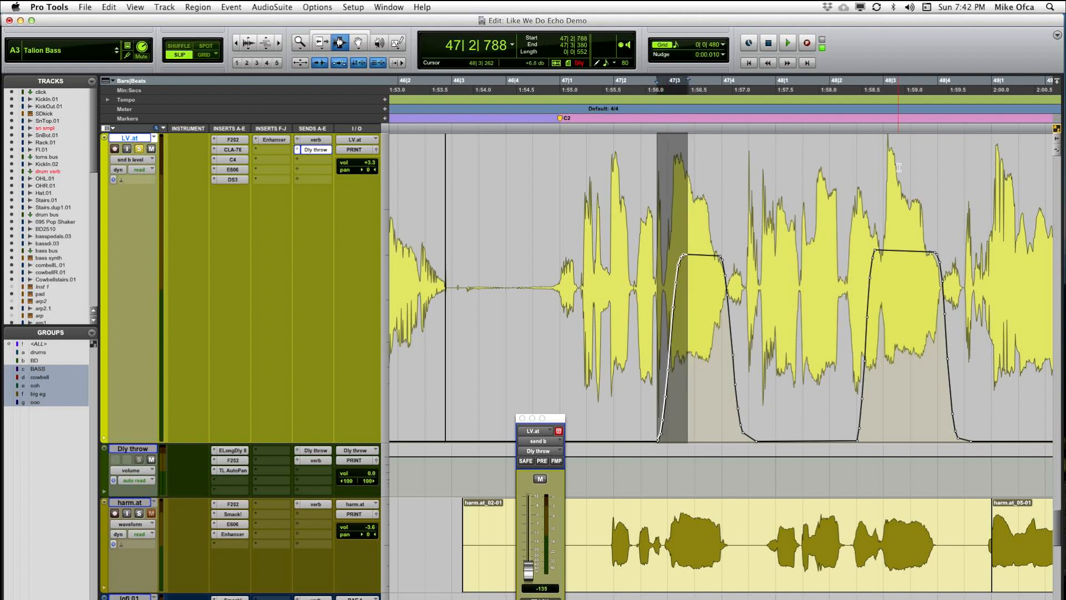
key("KP_Subtract")
key("KP_Subtract")
key("KP_Subtract")
key("KP_Subtract")
key("KP_Subtract")
key("KP_Subtract")
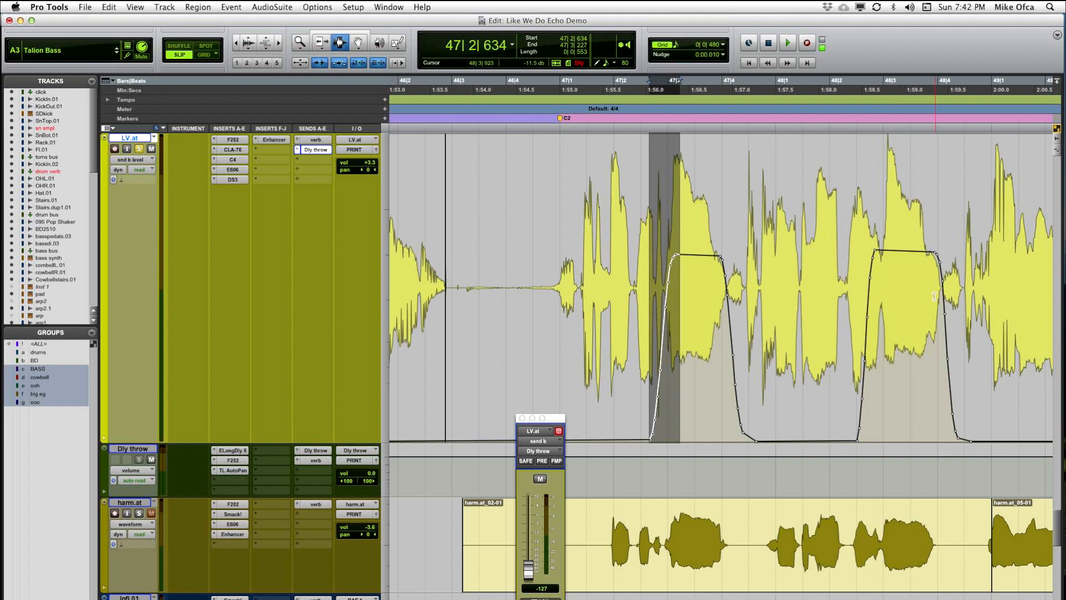
Step: Reselect the rising start of the second send throw and nudge it slightly later, so the selection begins at 48|2|521
left_click_drag(855, 277, 889, 290)
key("KP_Add")
key("KP_Add")
key("KP_Add")
key("KP_Add")
key("KP_Add")
key("KP_Add")
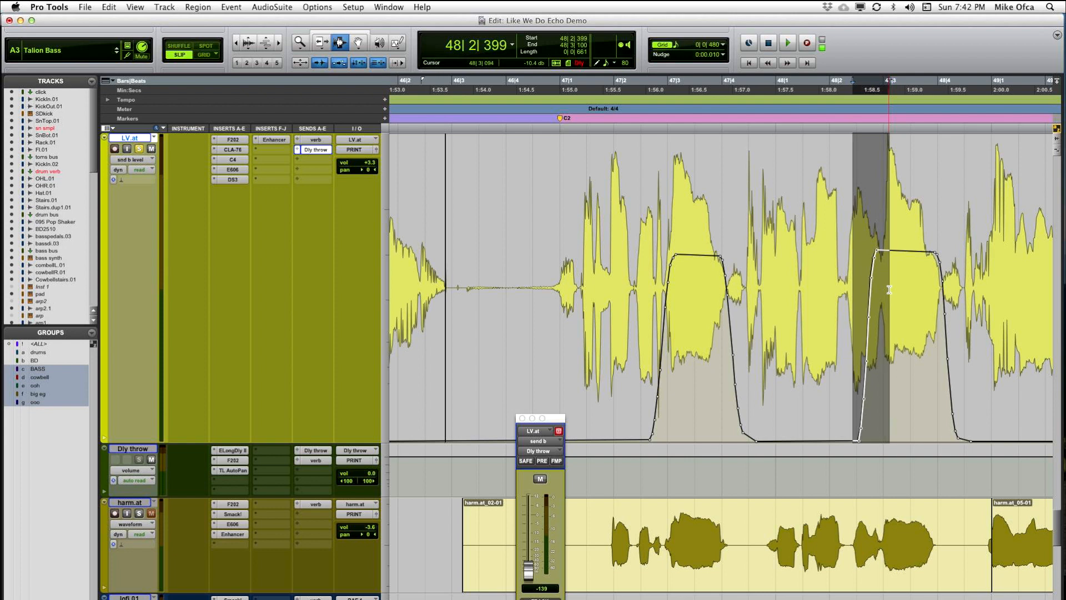
key("KP_Add")
key("KP_Add")
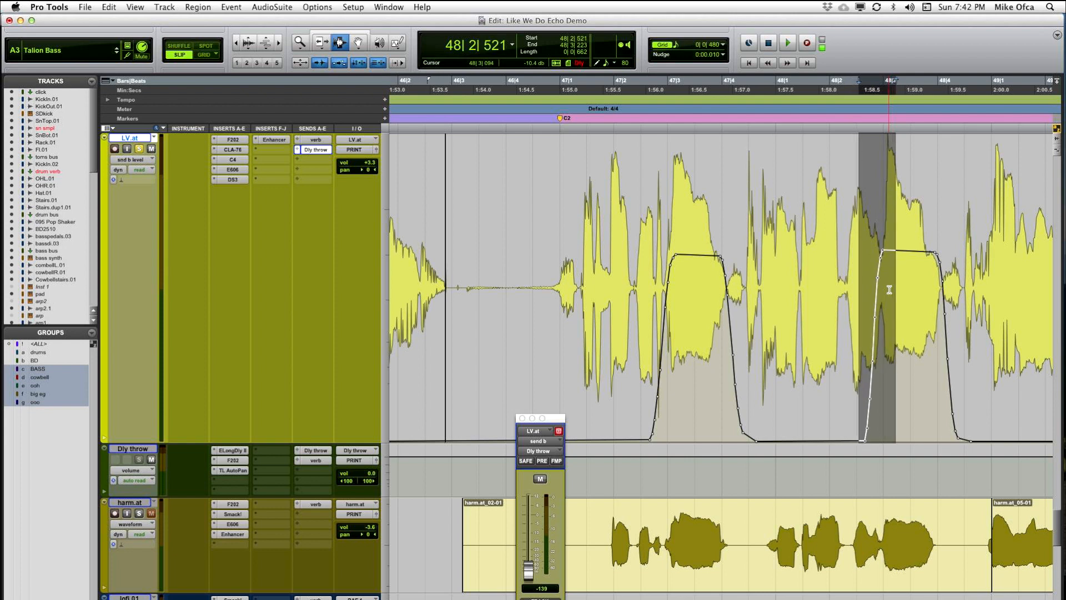
Step: Play back the retimed throws on the soloed LV.at track from 46|3|767
left_click(495, 256)
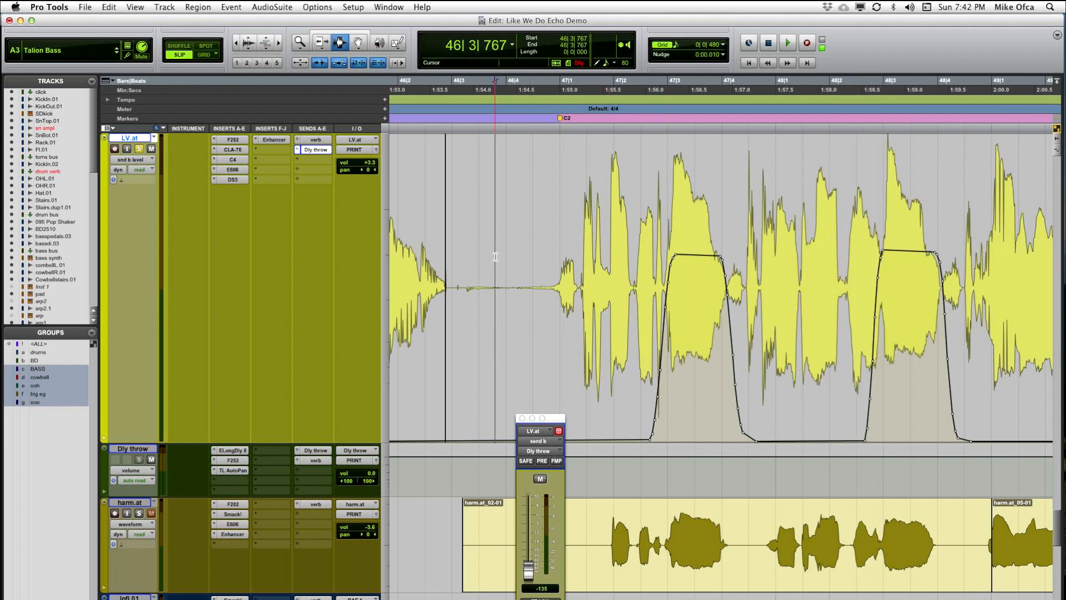
key("space")
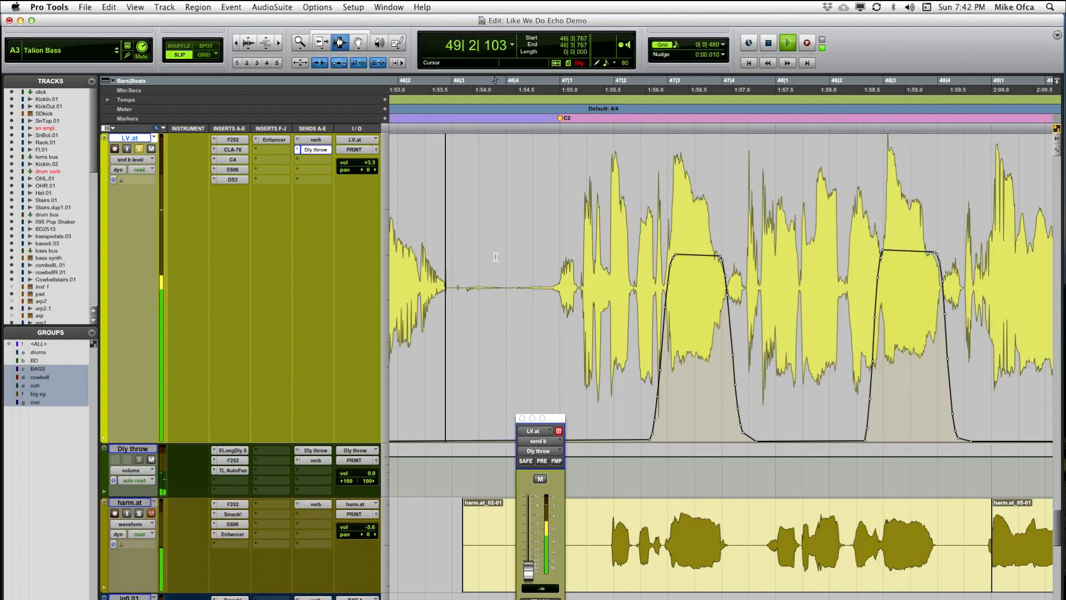
key("r")
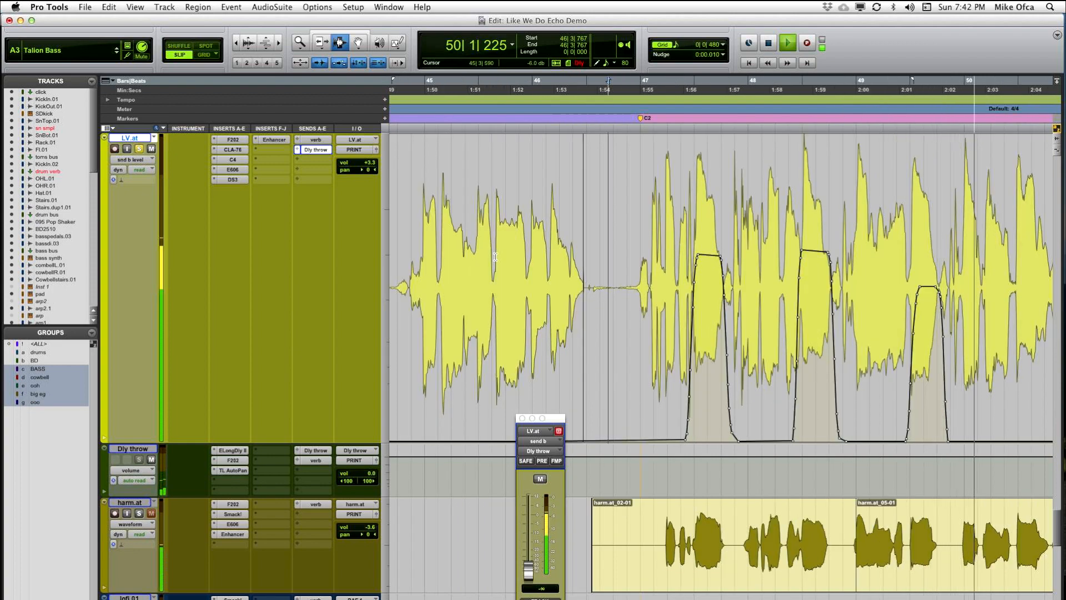
key("space")
Step: Select the third send throw from 49|2|777 to 49|4|653 and trim its level up to match the second throw
left_click_drag(906, 312, 956, 323)
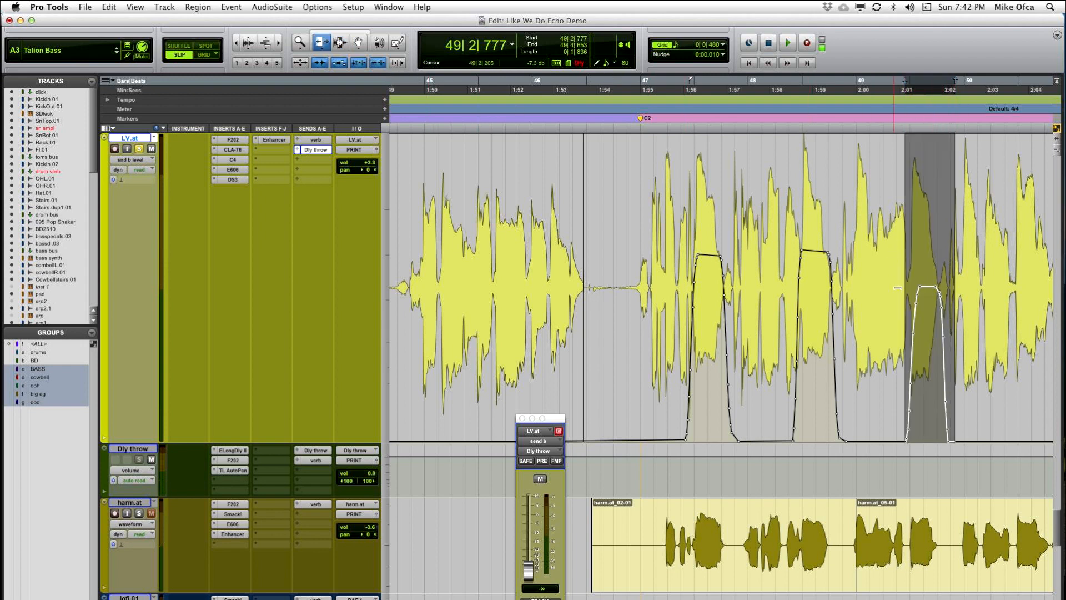
left_click_drag(927, 284, 926, 268)
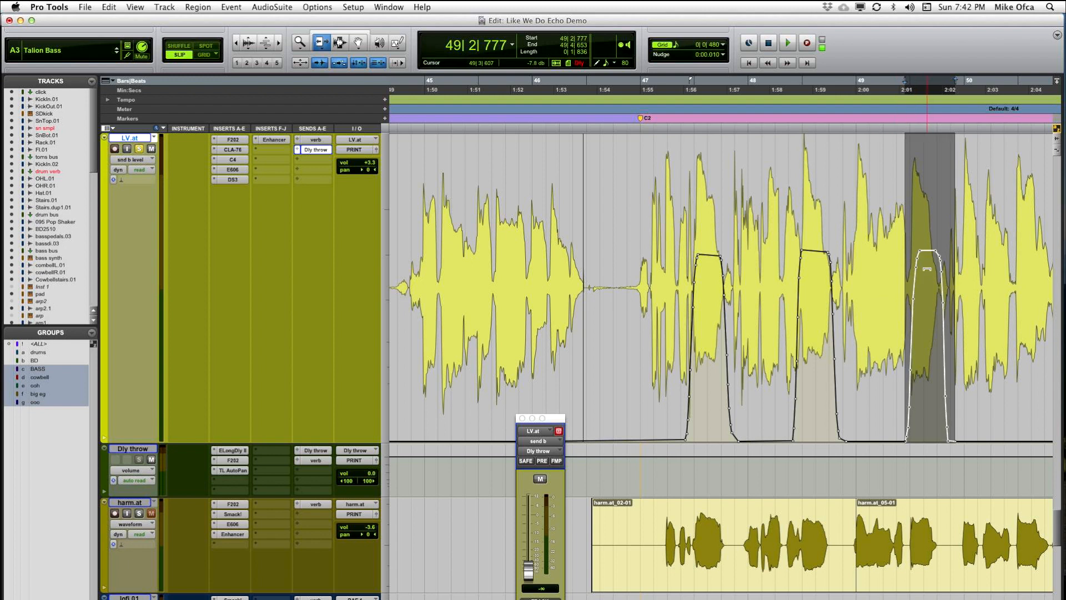
key("F8")
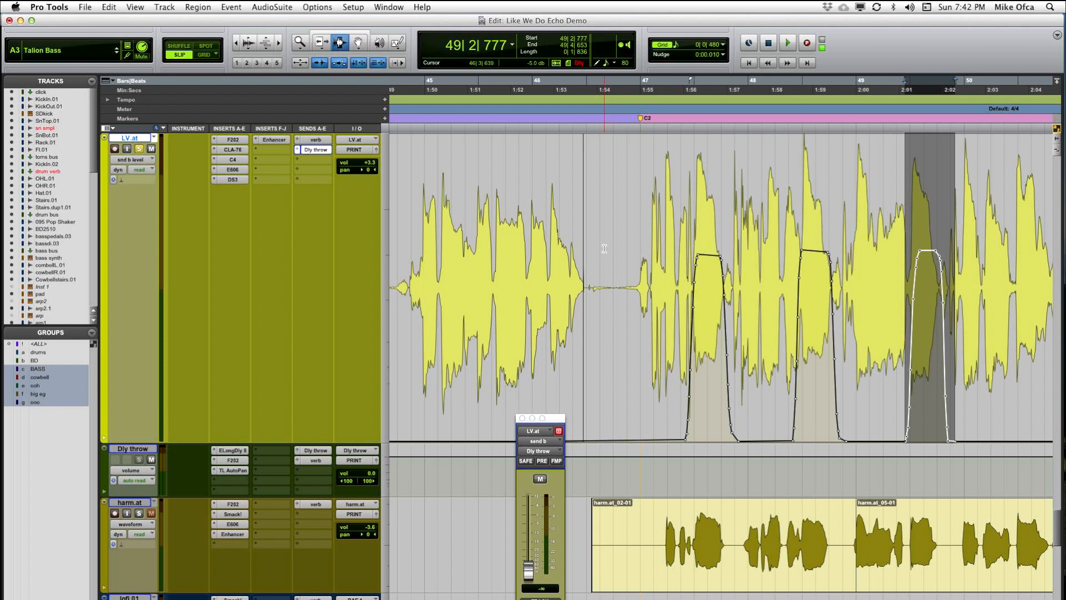
Step: Unsolo LV.at and play back the throws in the full mix from 46|4|133
left_click(604, 248)
left_click(617, 247)
scroll(639, 240, "down", 1)
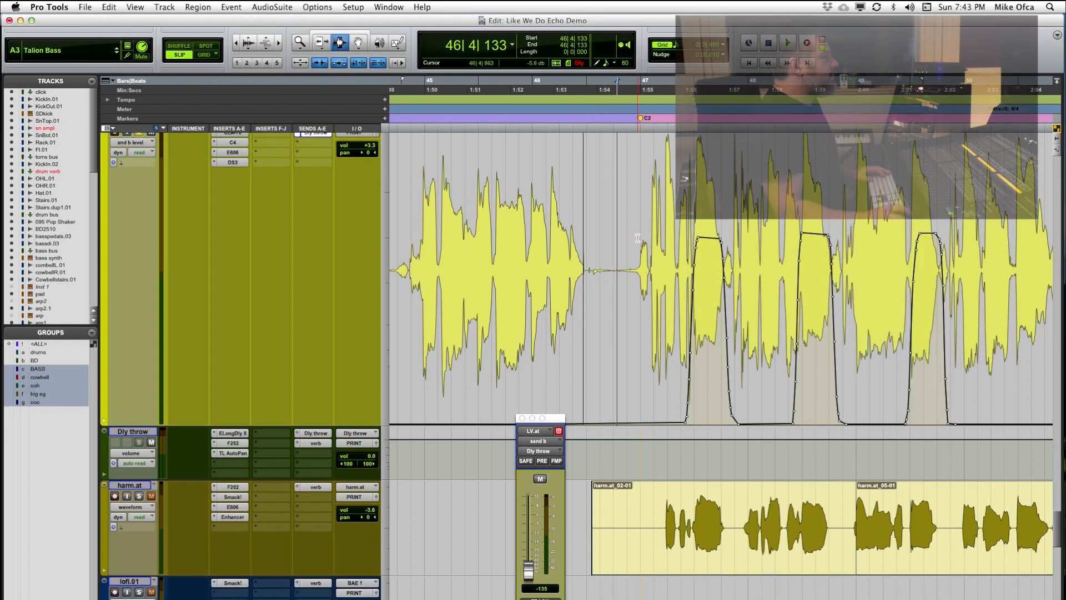
scroll(655, 272, "up", 1)
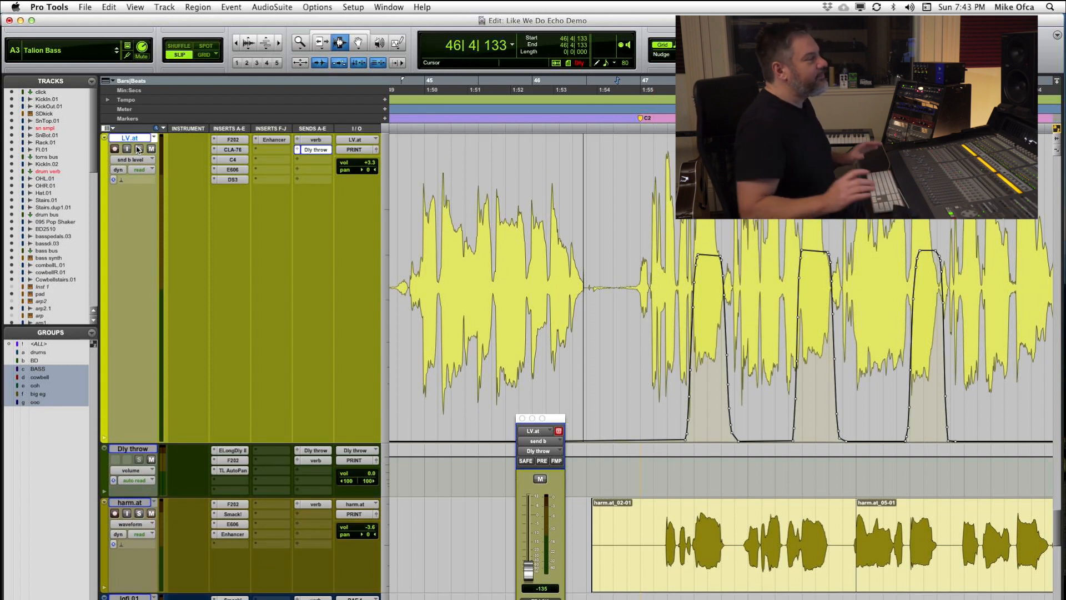
key("space")
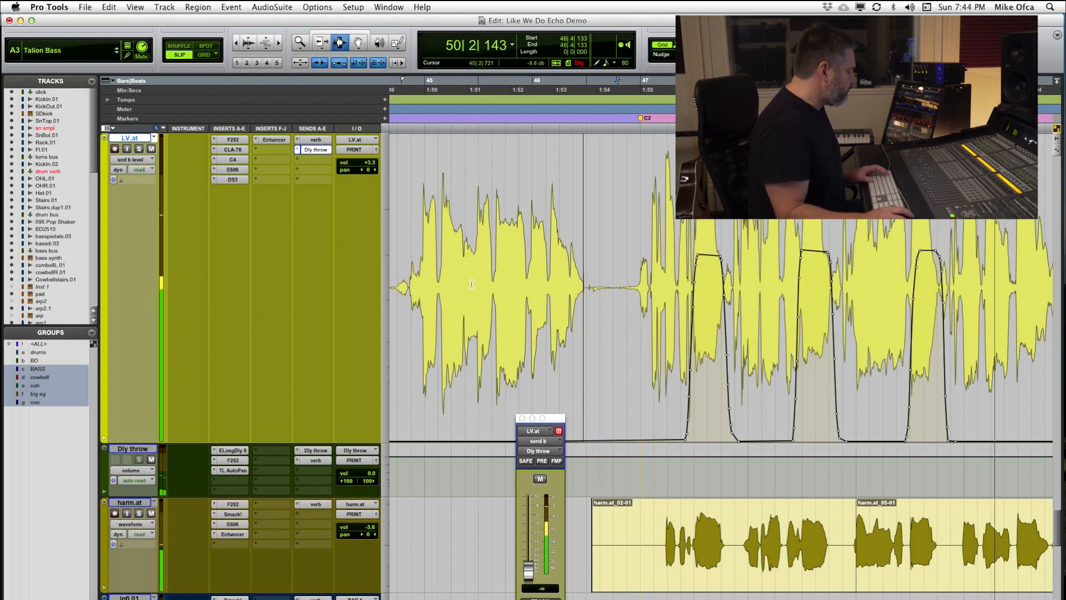
key("space")
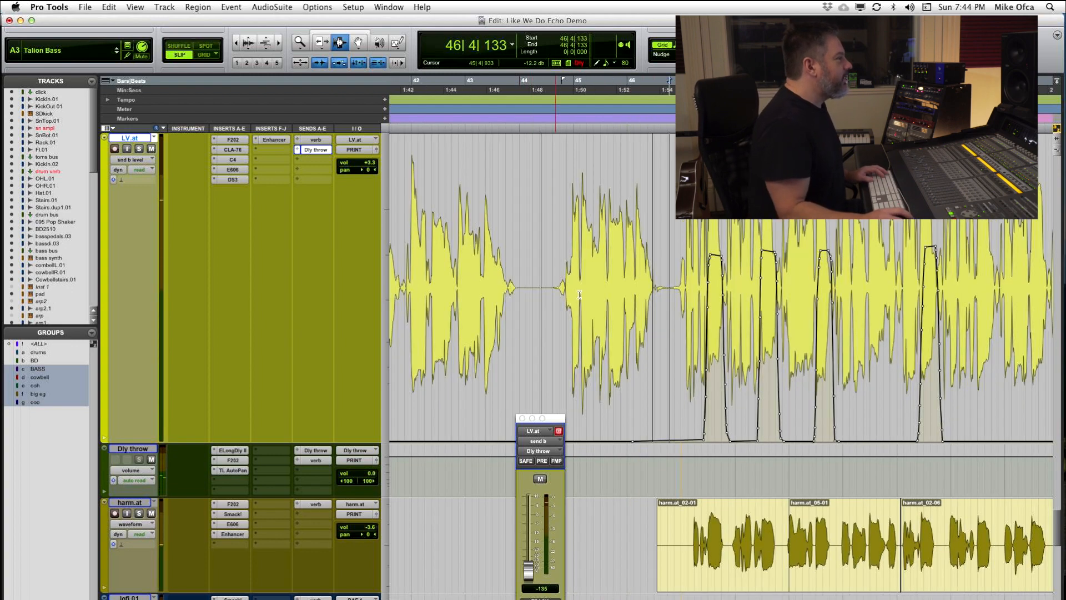
Step: Solo LV.at again and open the Dly throw track's send to its own bus, placing the send fader window over LV.at's waveform
left_click(694, 266)
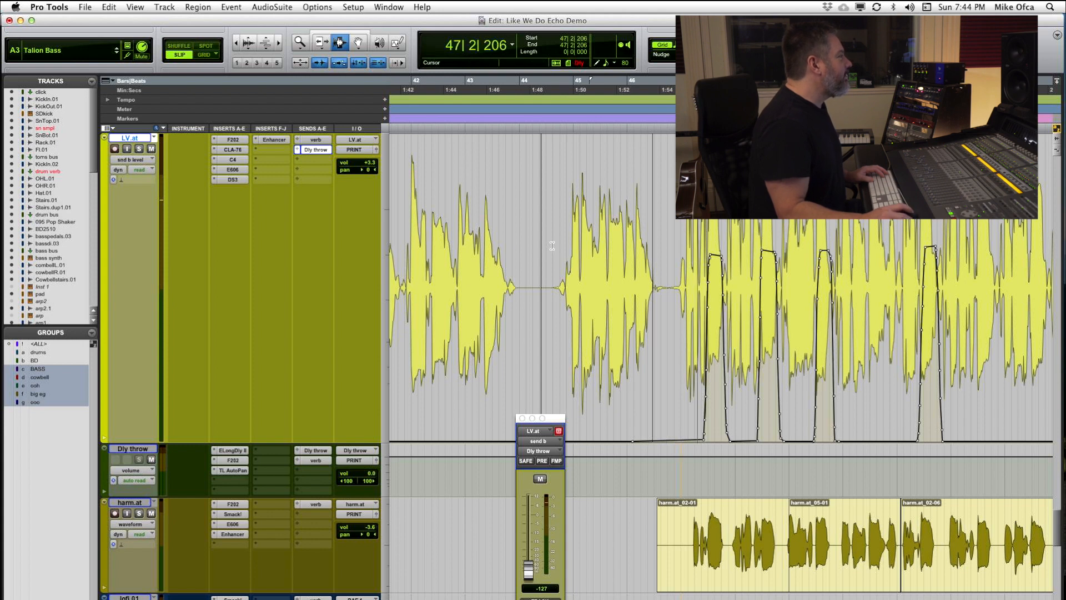
left_click(139, 149)
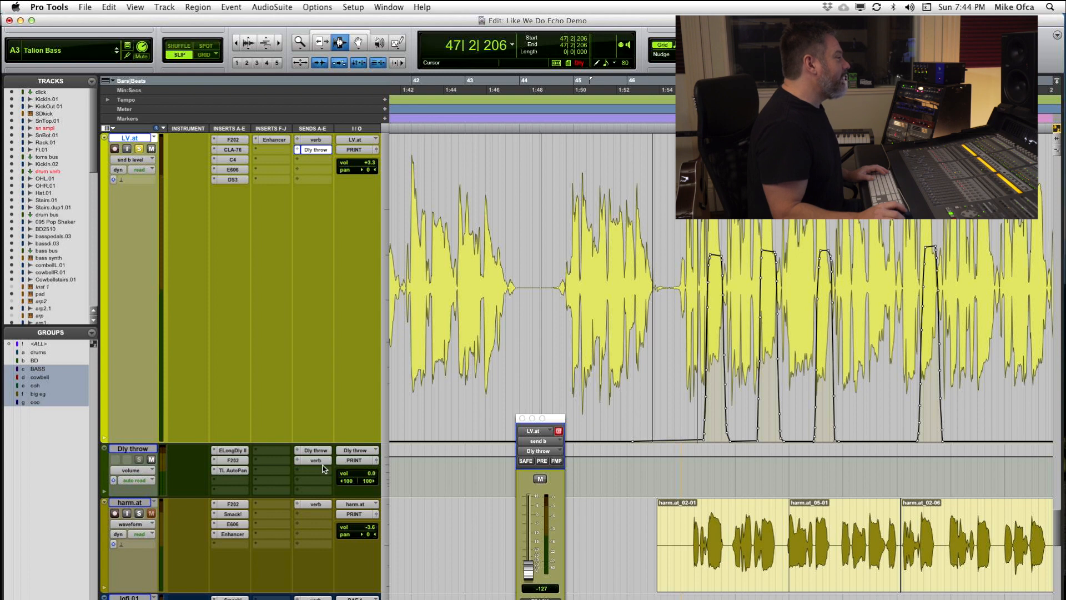
left_click(313, 450)
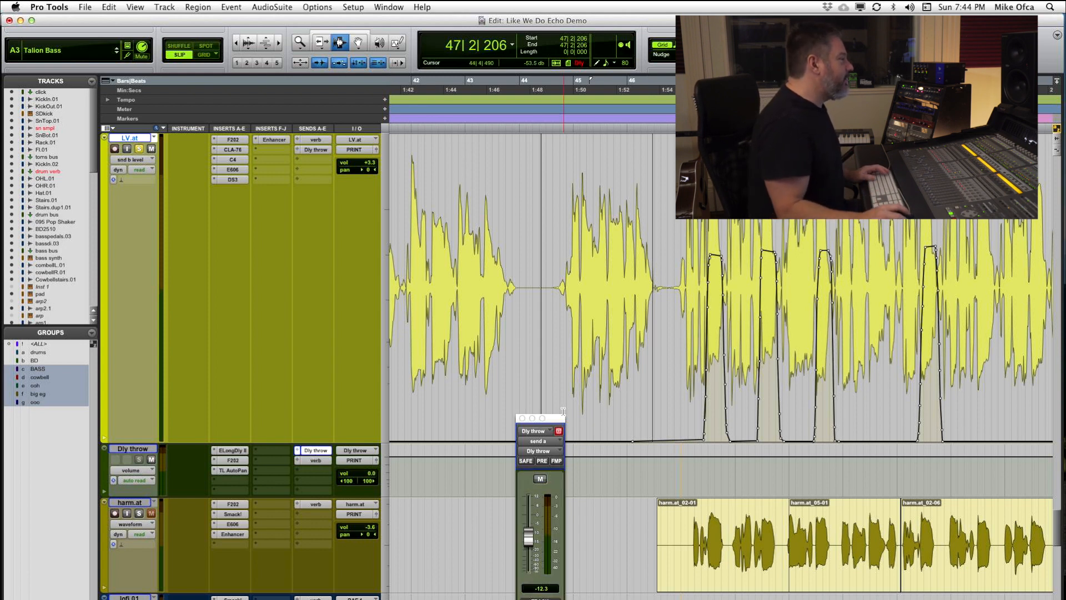
left_click_drag(554, 418, 448, 227)
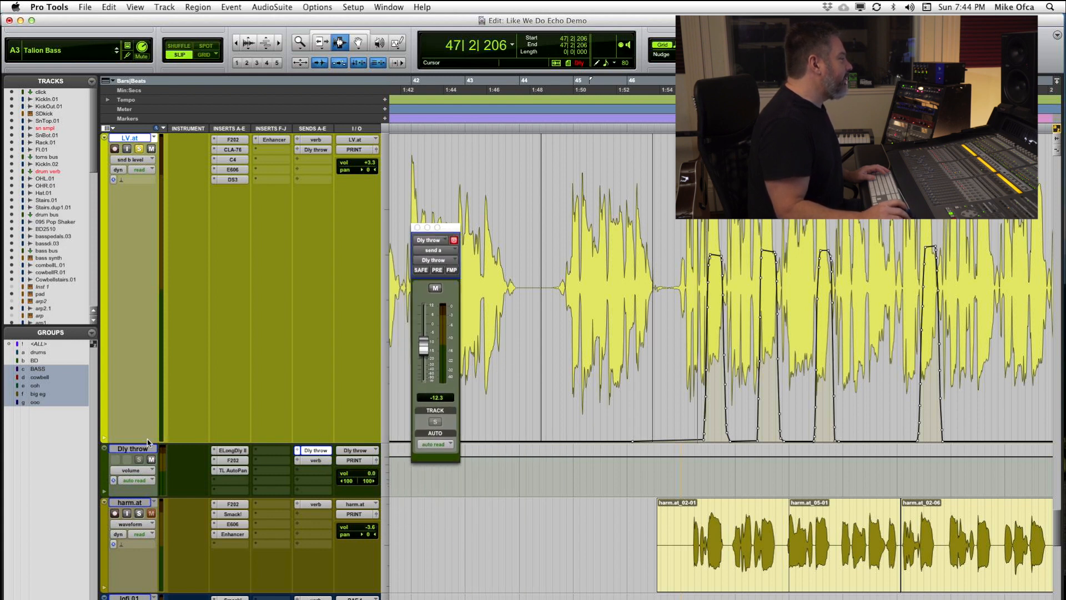
Step: Enlarge the Dly throw track and raise its feedback send level to -9.5 dB while playing back the throws
left_click_drag(156, 516, 156, 529)
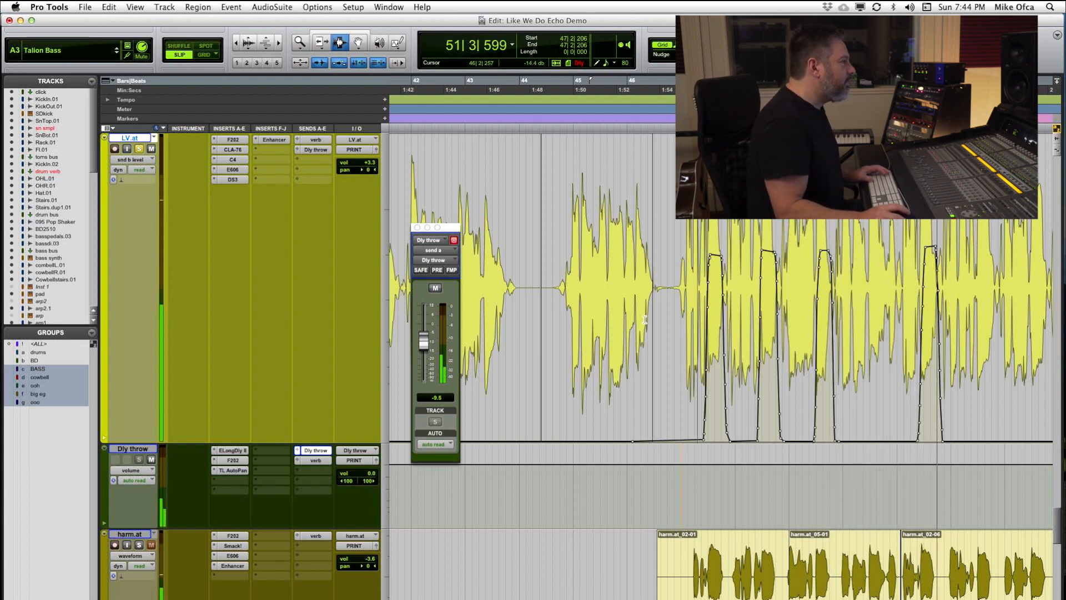
key("space")
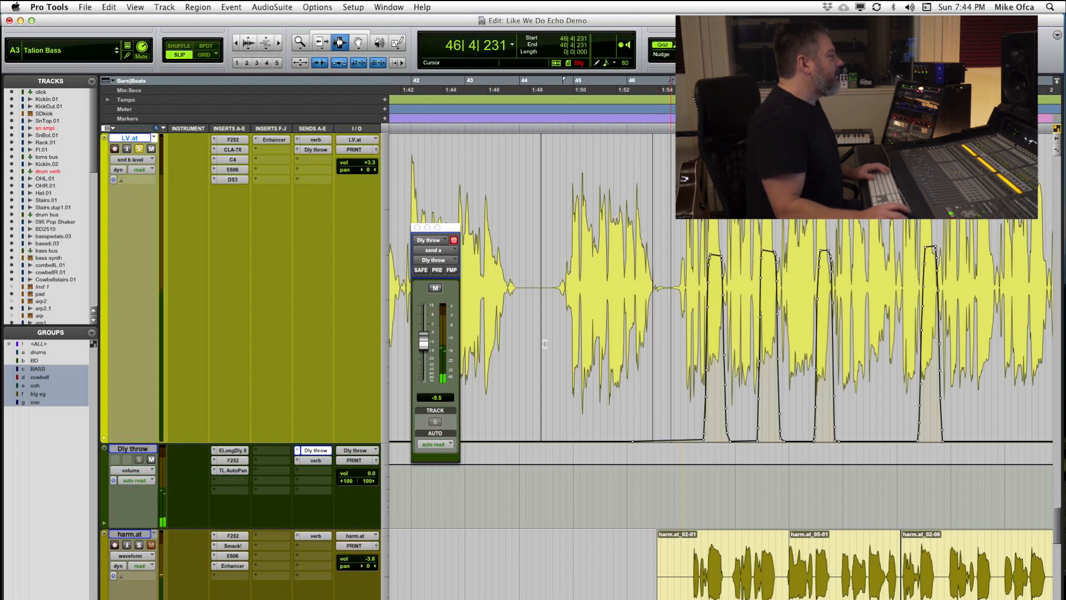